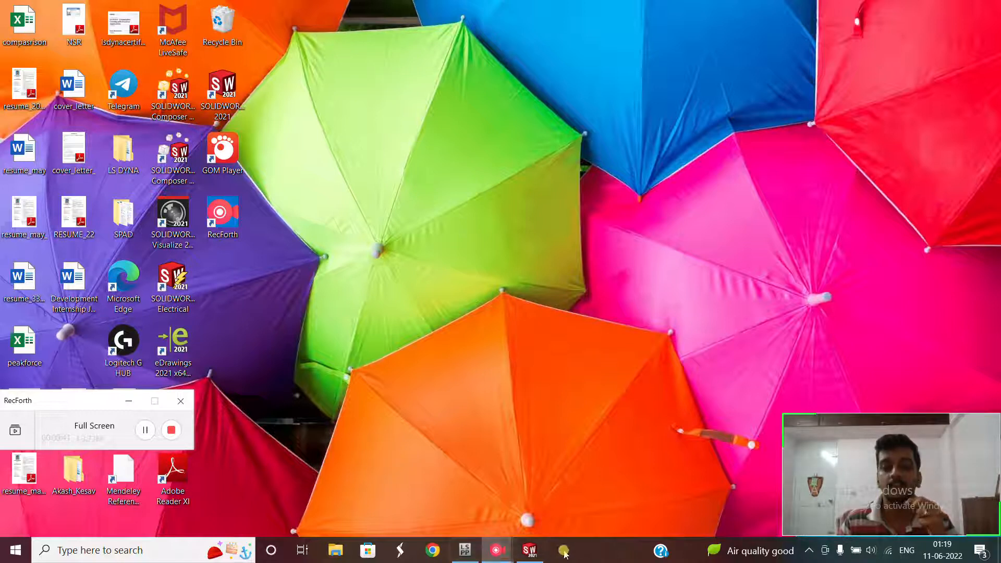
# Step: Switch to SOLIDWORKS and examine the door and impact pole assembly from the side, front and at an angle
pyautogui.click(541, 551)
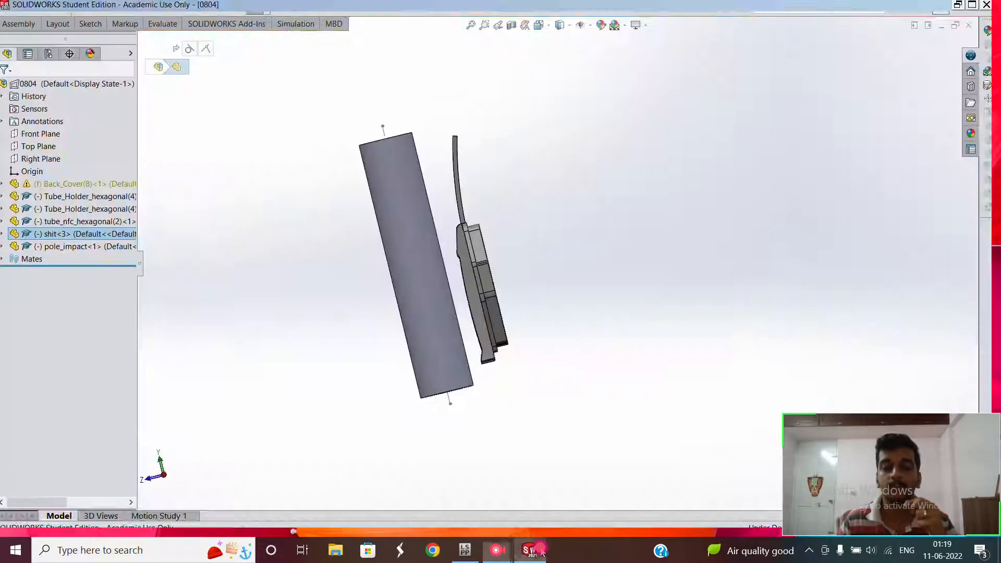
pyautogui.moveTo(353, 284); pyautogui.dragTo(446, 260, button='middle')
pyautogui.moveTo(313, 232); pyautogui.dragTo(265, 198, button='middle')
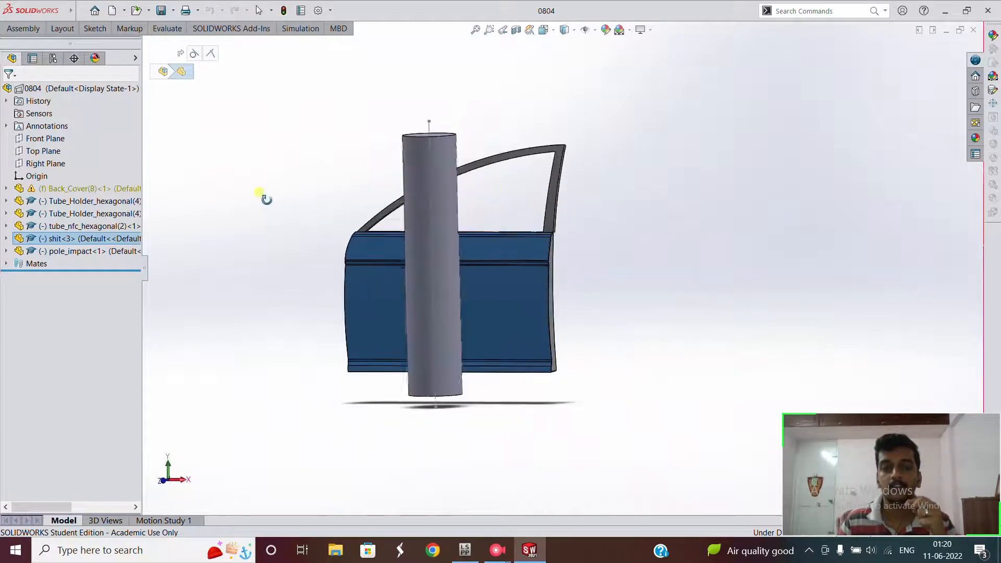
pyautogui.moveTo(525, 184); pyautogui.dragTo(468, 224, button='middle')
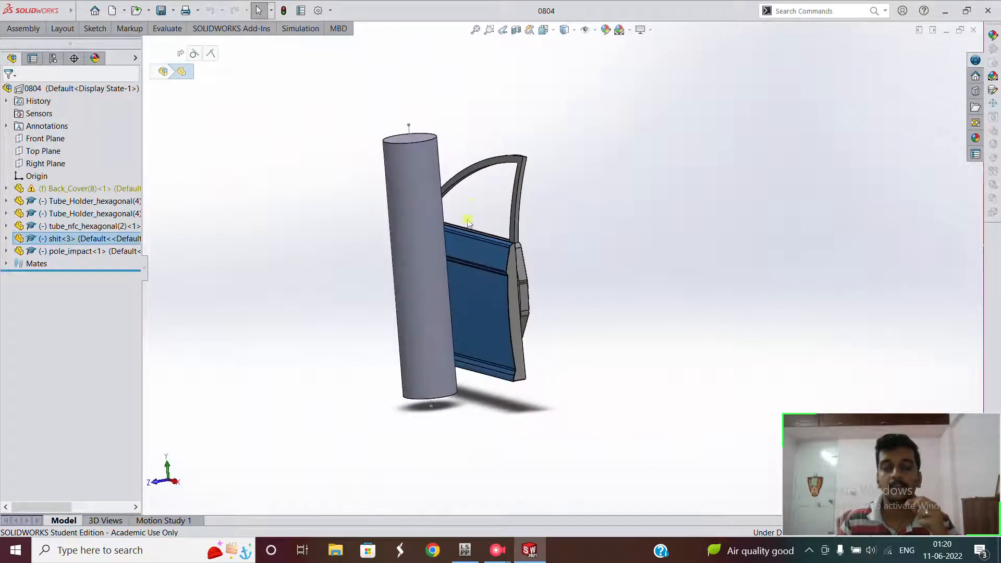
pyautogui.moveTo(484, 256); pyautogui.dragTo(494, 201, button='middle')
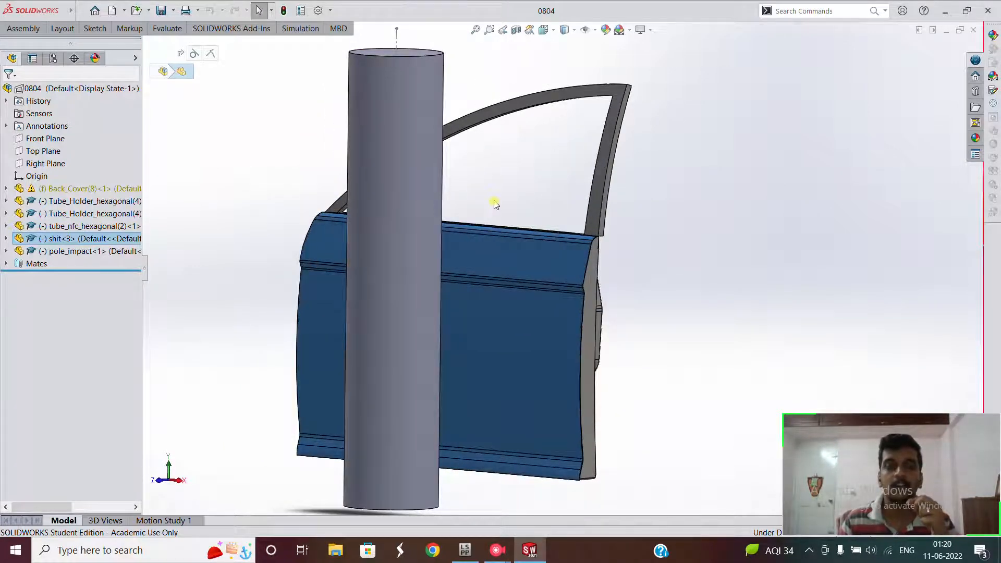
# Step: Check the STEP formats offered for saving a copy of the assembly, without saving it
pyautogui.click(174, 10)
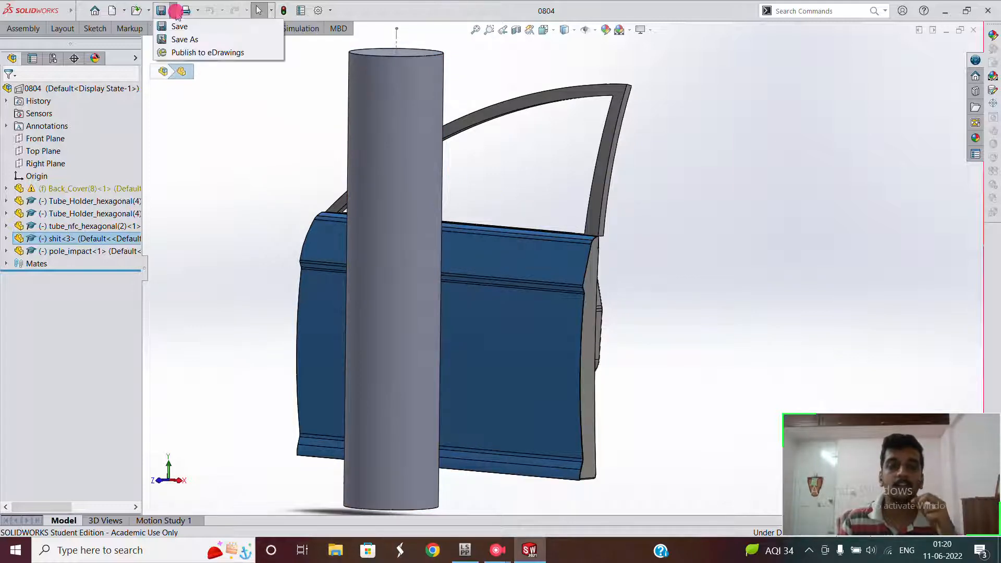
pyautogui.click(179, 40)
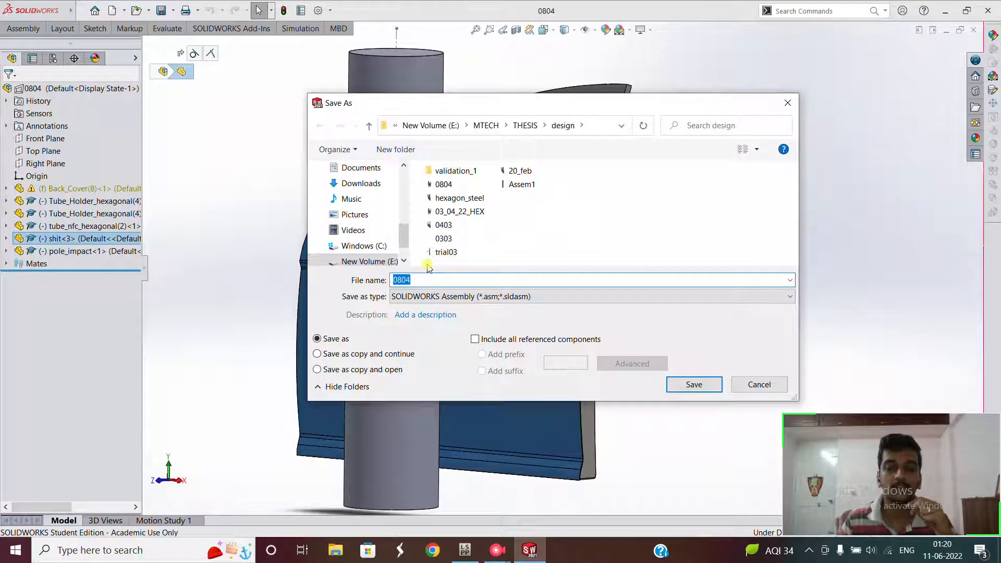
pyautogui.click(438, 296)
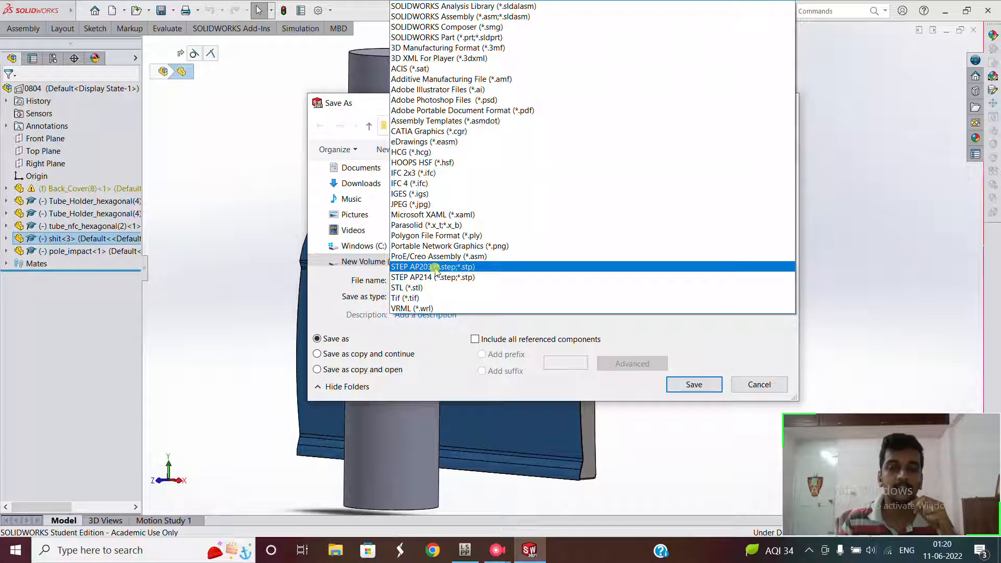
pyautogui.click(748, 390)
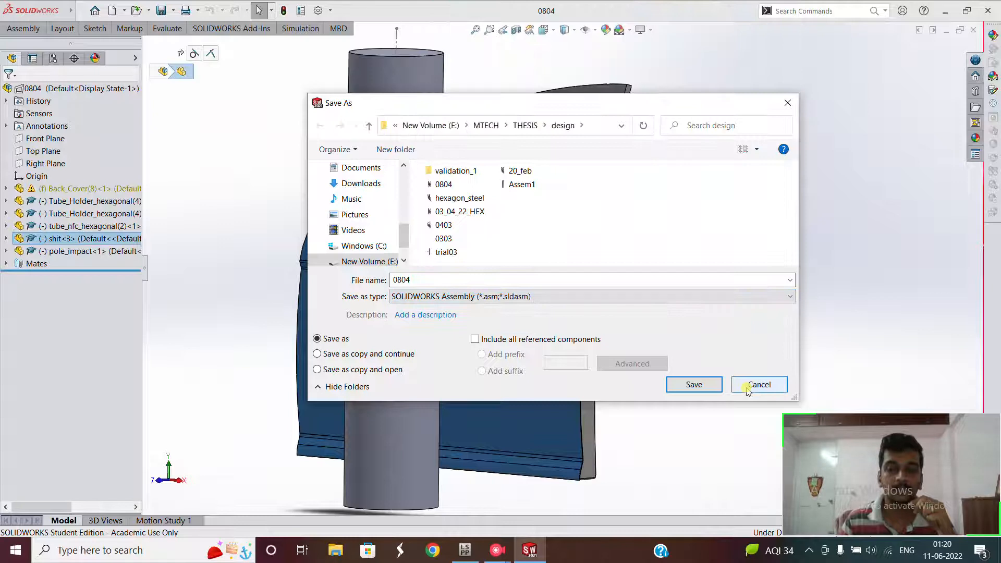
pyautogui.click(755, 384)
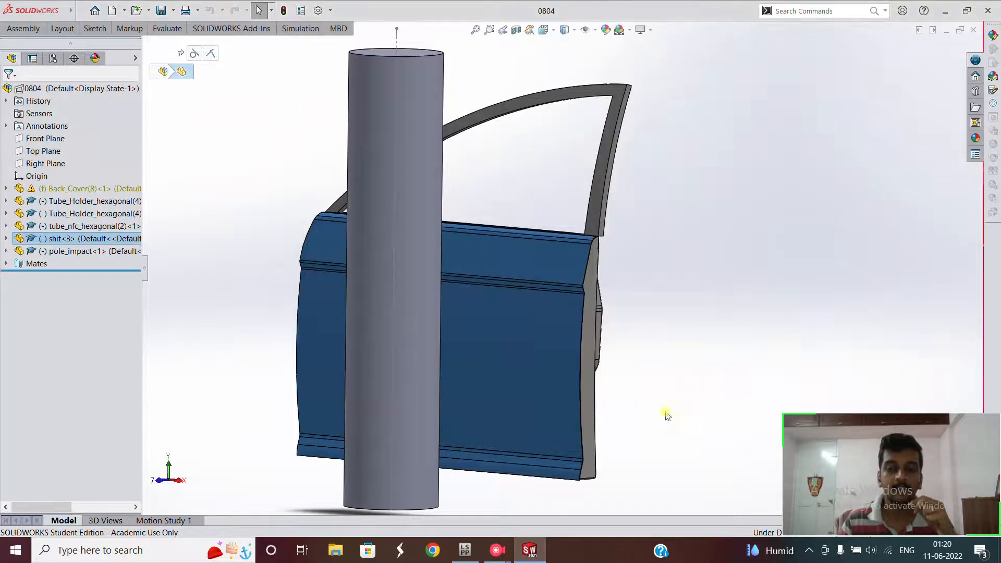
# Step: Close the open model in LS-PrePost without saving changes and switch to an empty LS-PrePost session
pyautogui.click(465, 550)
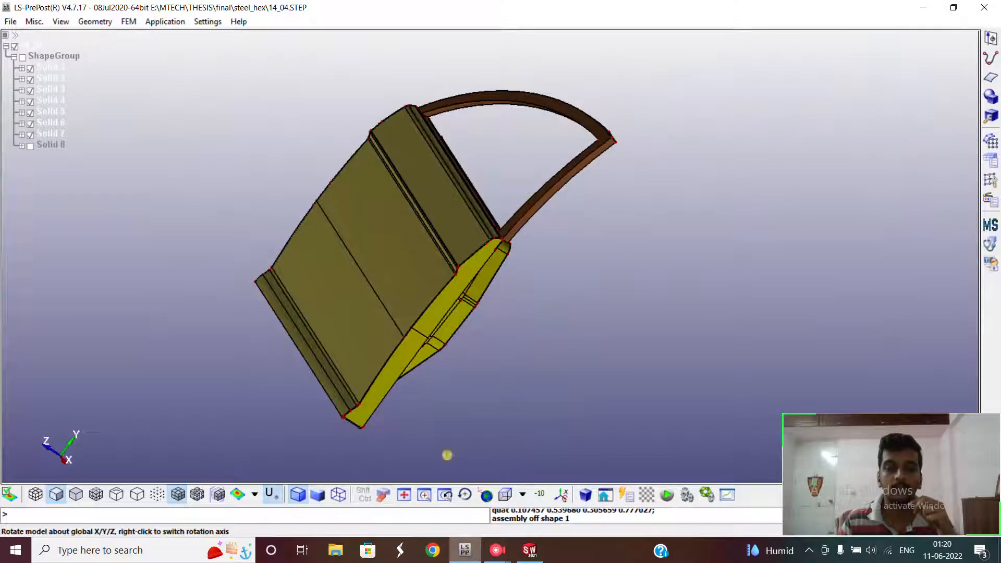
pyautogui.click(984, 8)
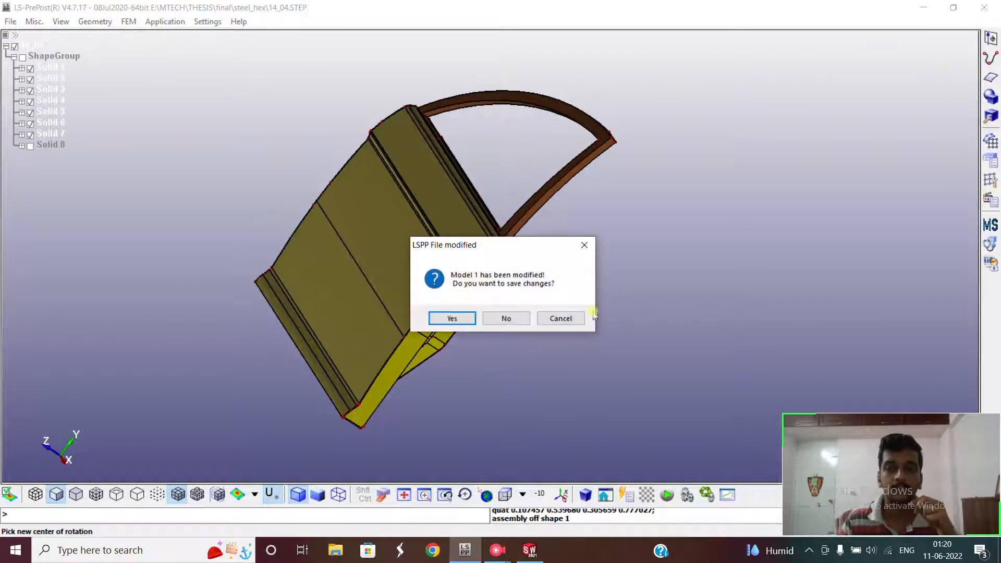
pyautogui.click(506, 318)
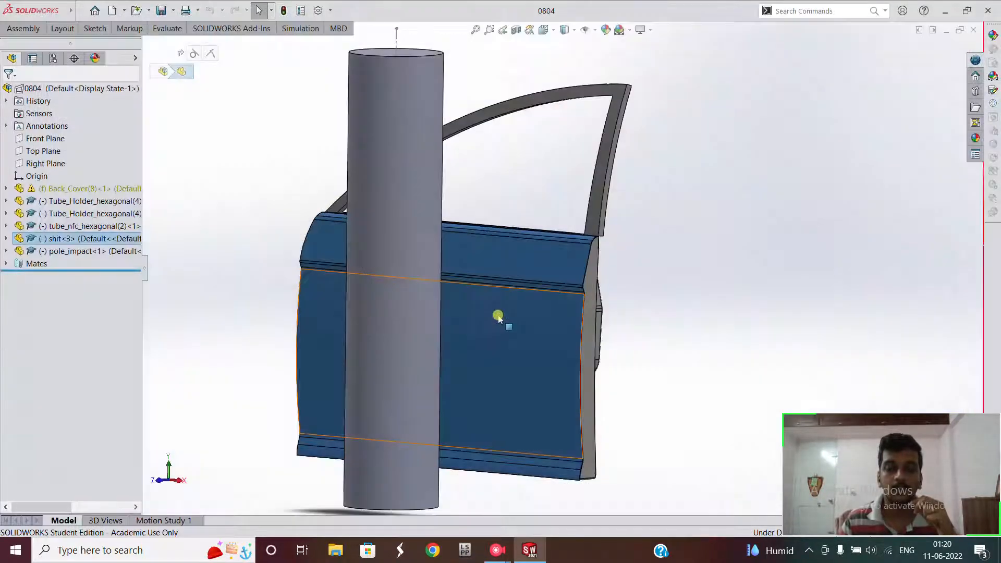
pyautogui.click(470, 548)
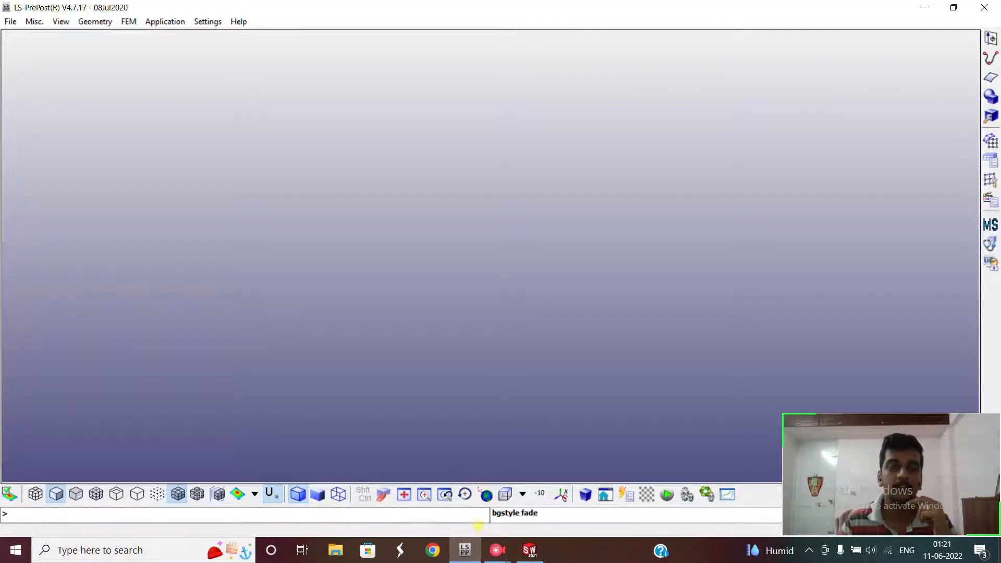
# Step: Import the STEP file 14_04 from the steel_hex folder, keeping the Check Unit and New Assembly read options
pyautogui.click(11, 21)
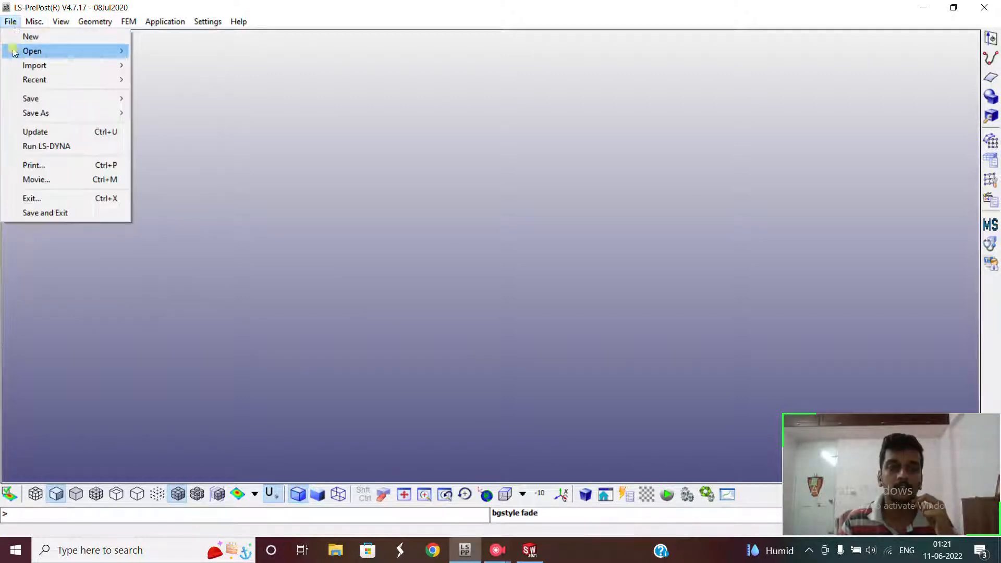
pyautogui.moveTo(19, 64)
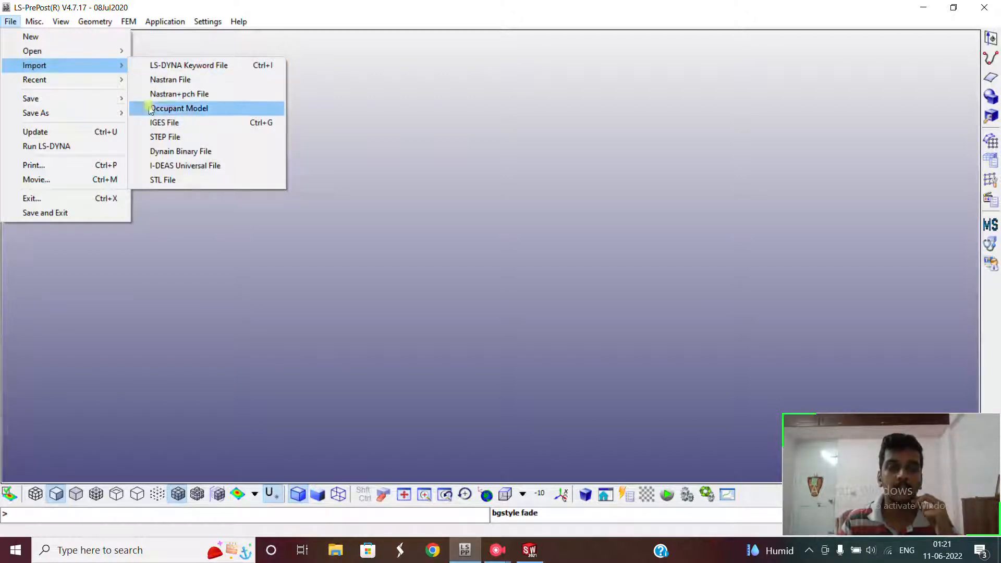
pyautogui.click(159, 138)
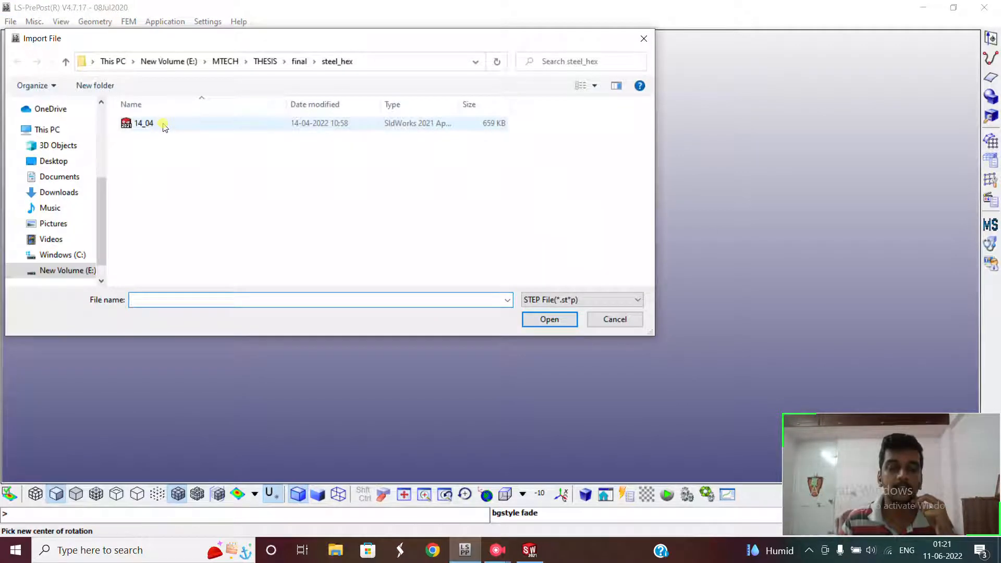
pyautogui.click(165, 126)
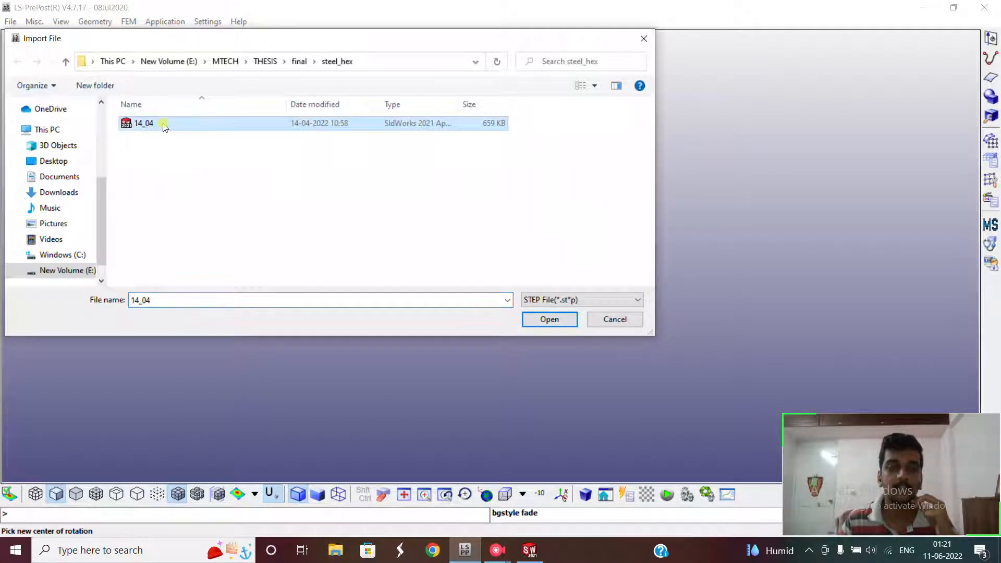
pyautogui.click(540, 318)
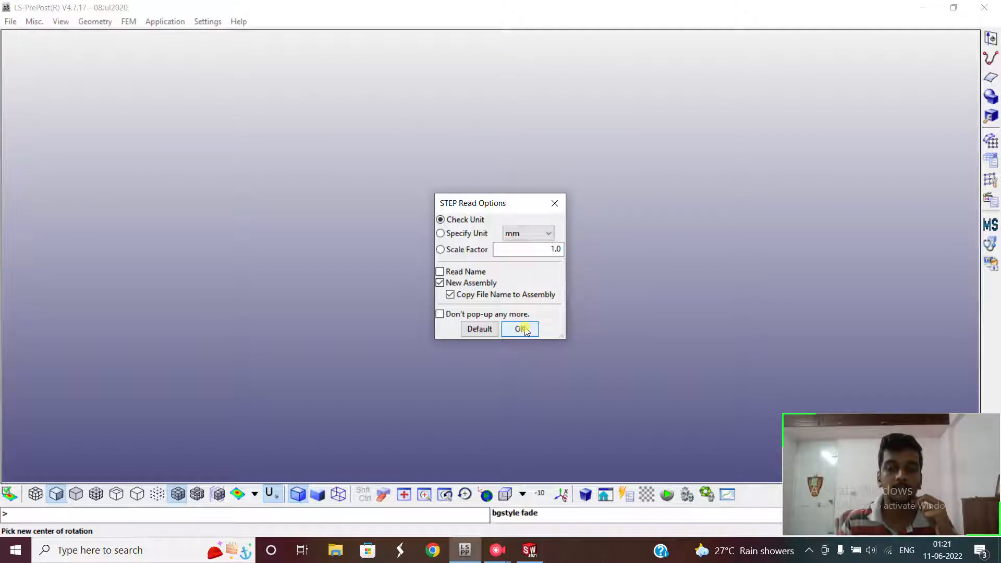
pyautogui.click(521, 329)
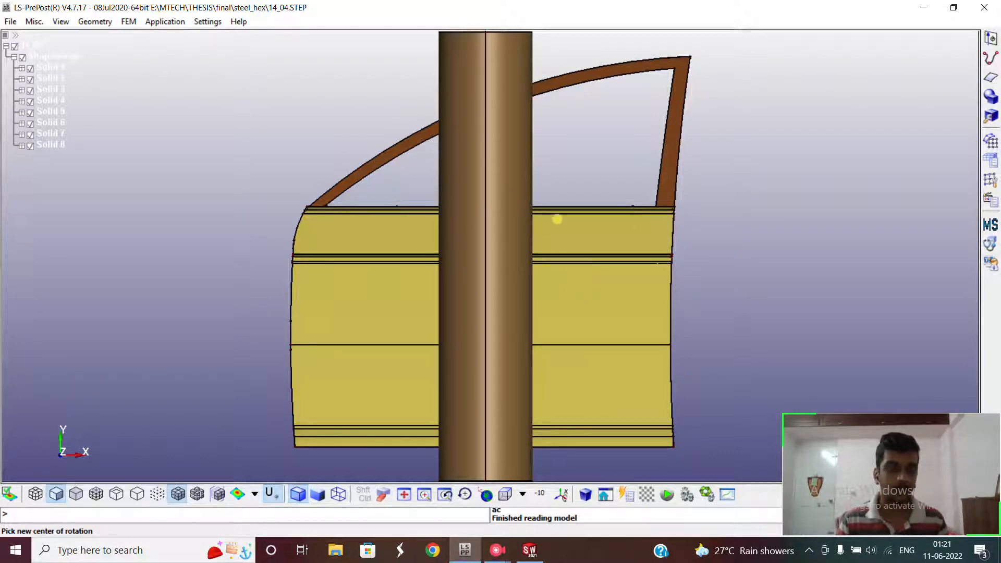
# Step: Inspect the imported assembly by hiding the whole shape group and showing Solids 1 to 8 one after another
pyautogui.keyDown('shift'); pyautogui.moveTo(701, 196); pyautogui.dragTo(632, 176, button='middle'); pyautogui.keyUp('shift')
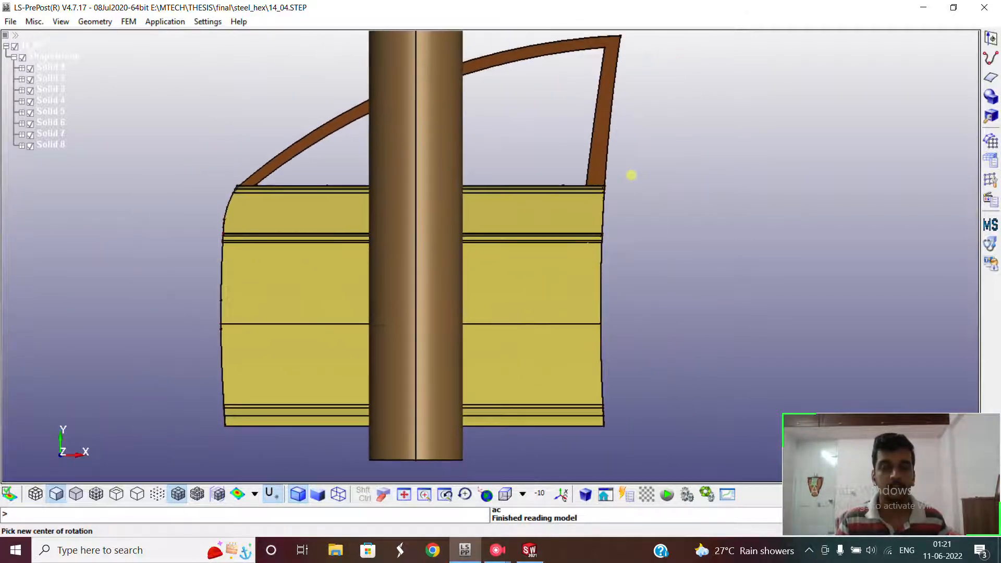
pyautogui.keyDown('shift'); pyautogui.moveTo(684, 190); pyautogui.dragTo(332, 231); pyautogui.keyUp('shift')
pyautogui.keyDown('shift'); pyautogui.moveTo(680, 150); pyautogui.dragTo(354, 218); pyautogui.keyUp('shift')
pyautogui.keyDown('shift'); pyautogui.moveTo(556, 141); pyautogui.dragTo(634, 137); pyautogui.keyUp('shift')
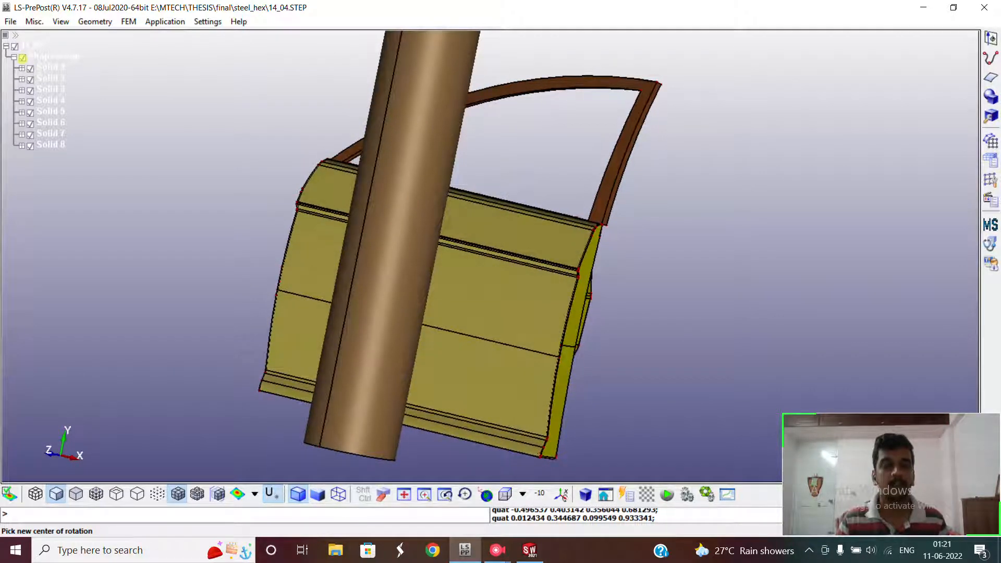
pyautogui.click(22, 57)
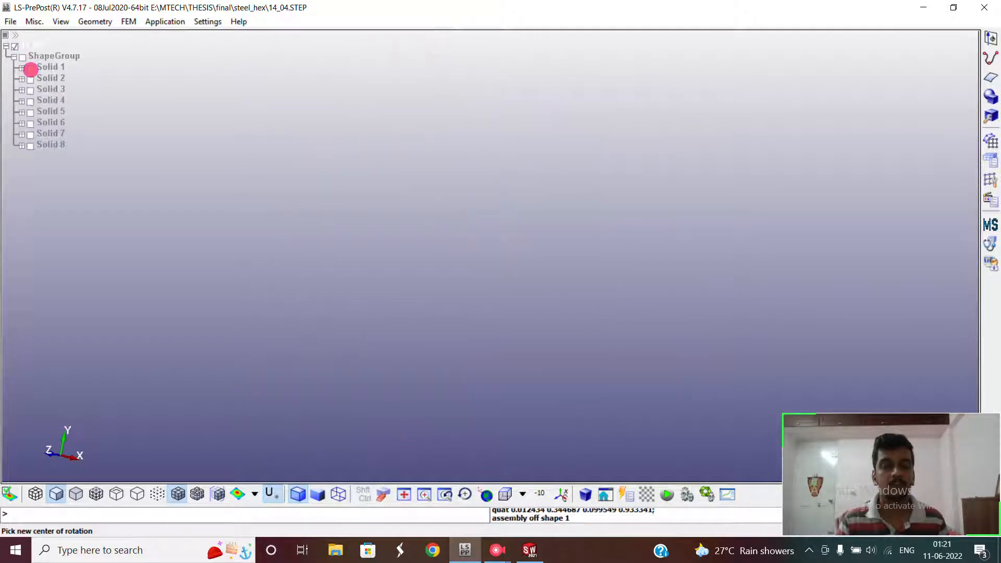
pyautogui.click(30, 68)
pyautogui.click(31, 79)
pyautogui.click(30, 91)
pyautogui.click(30, 101)
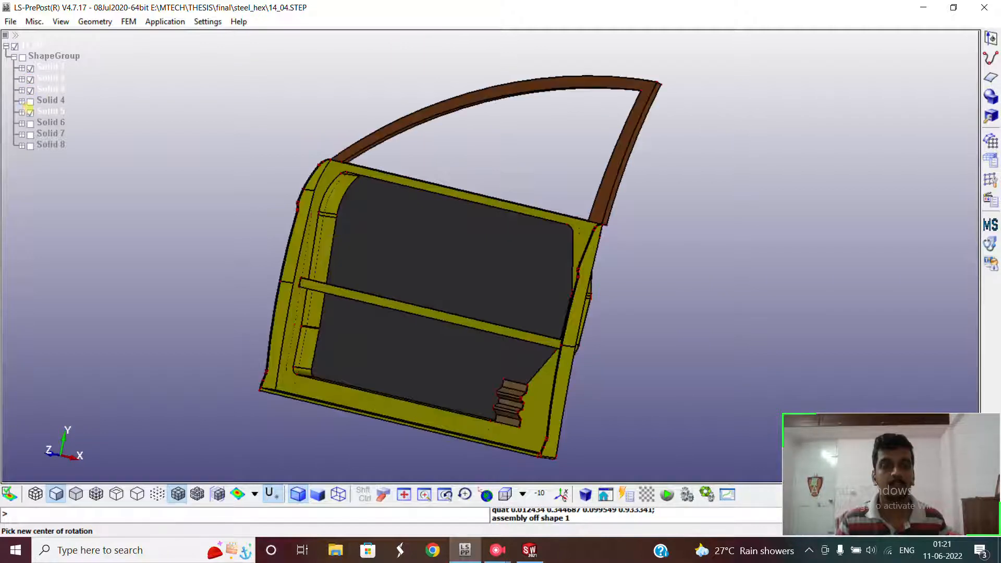
pyautogui.click(31, 112)
pyautogui.click(30, 124)
pyautogui.click(30, 135)
pyautogui.click(30, 146)
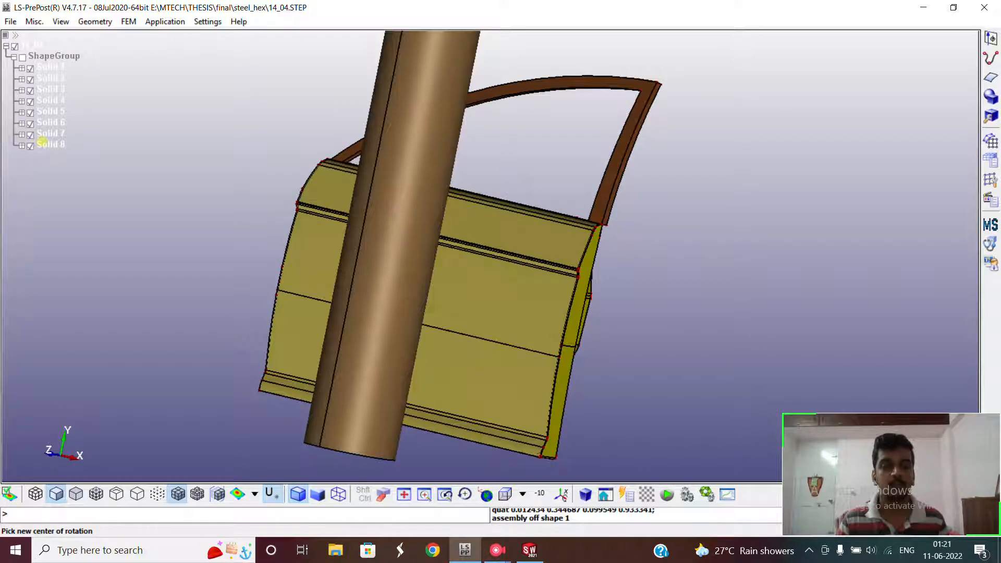
# Step: Hide the pole, Solid 8, and examine the door parts without it
pyautogui.click(30, 134)
pyautogui.click(30, 134)
pyautogui.click(29, 145)
pyautogui.moveTo(695, 165)
pyautogui.mouseDown()
pyautogui.moveTo(358, 186)
pyautogui.moveTo(543, 155)
pyautogui.moveTo(682, 152)
pyautogui.mouseUp()
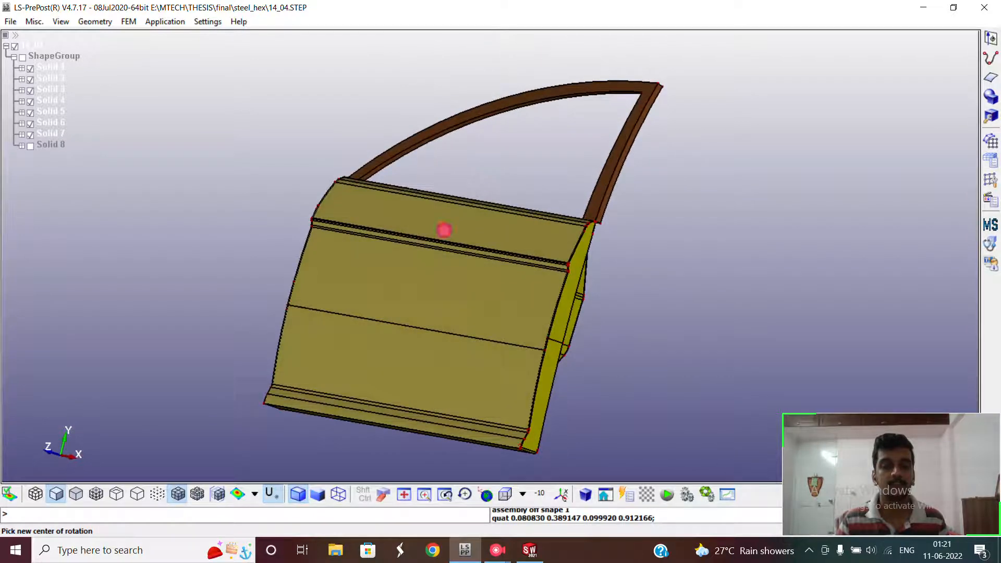
pyautogui.keyDown('shift'); pyautogui.moveTo(444, 230); pyautogui.dragTo(633, 281); pyautogui.keyUp('shift')
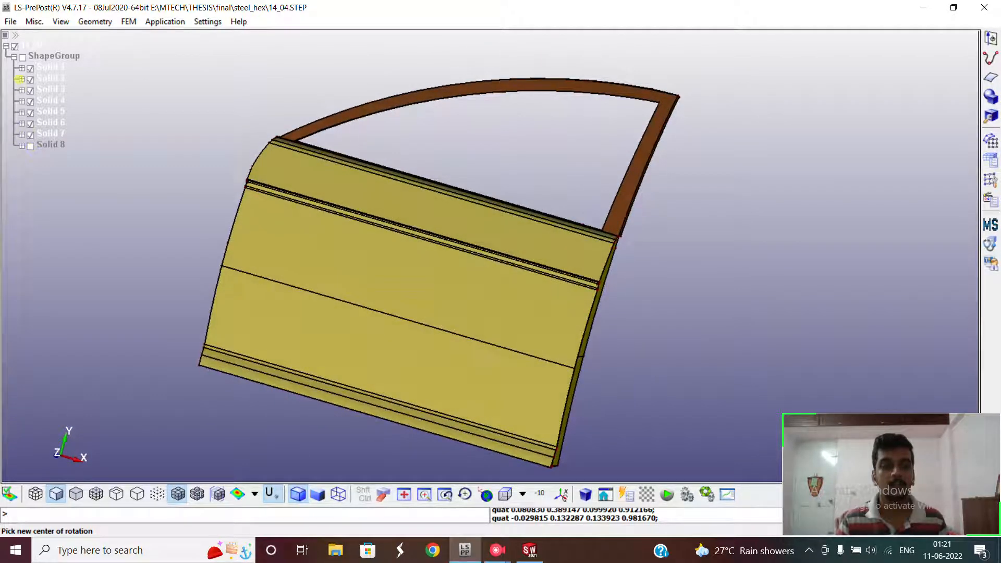
# Step: Isolate the pole, Solid 8, and examine it on its own
pyautogui.click(29, 145)
pyautogui.click(23, 58)
pyautogui.click(30, 146)
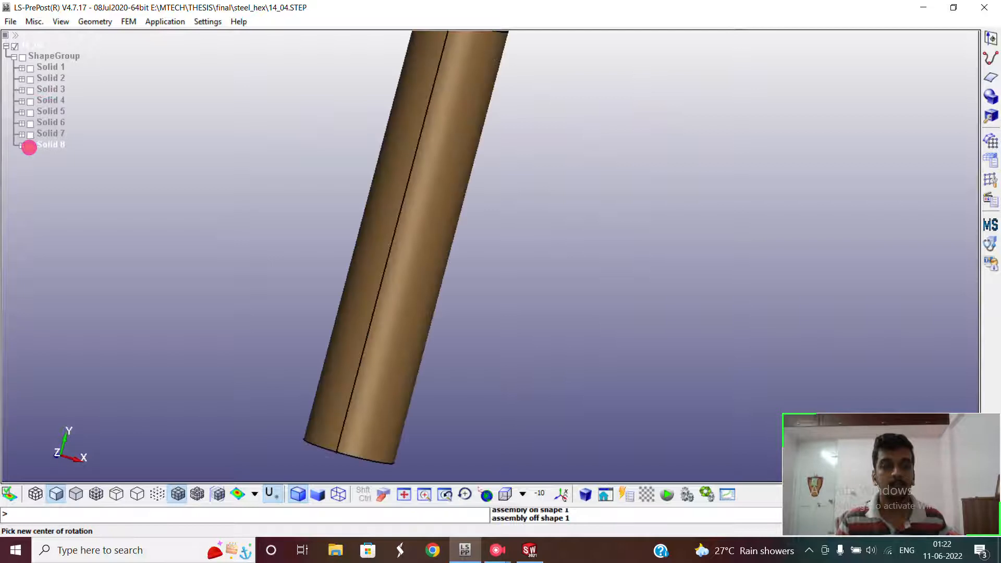
pyautogui.scroll(-1, 422, 191)
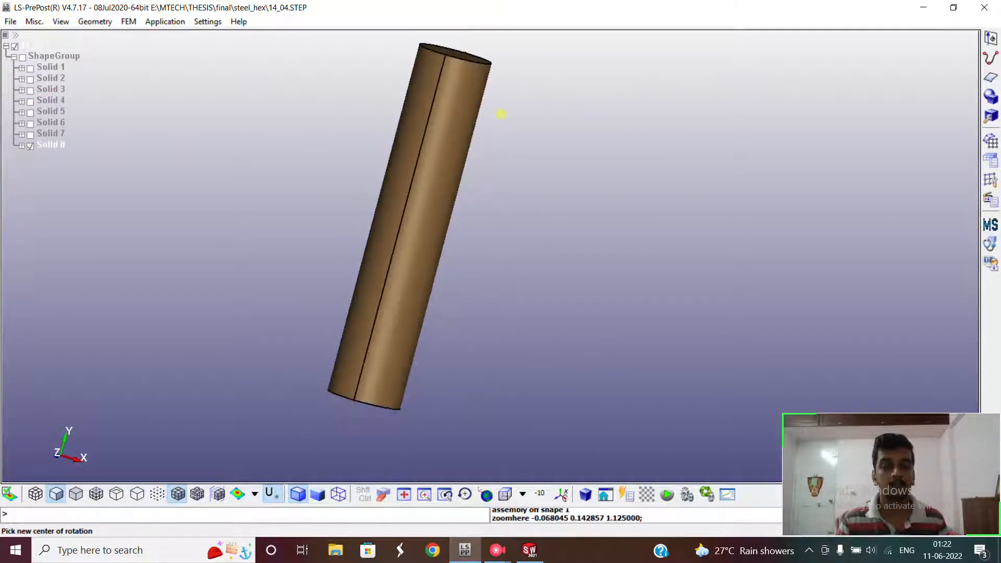
pyautogui.moveTo(513, 103); pyautogui.dragTo(498, 121)
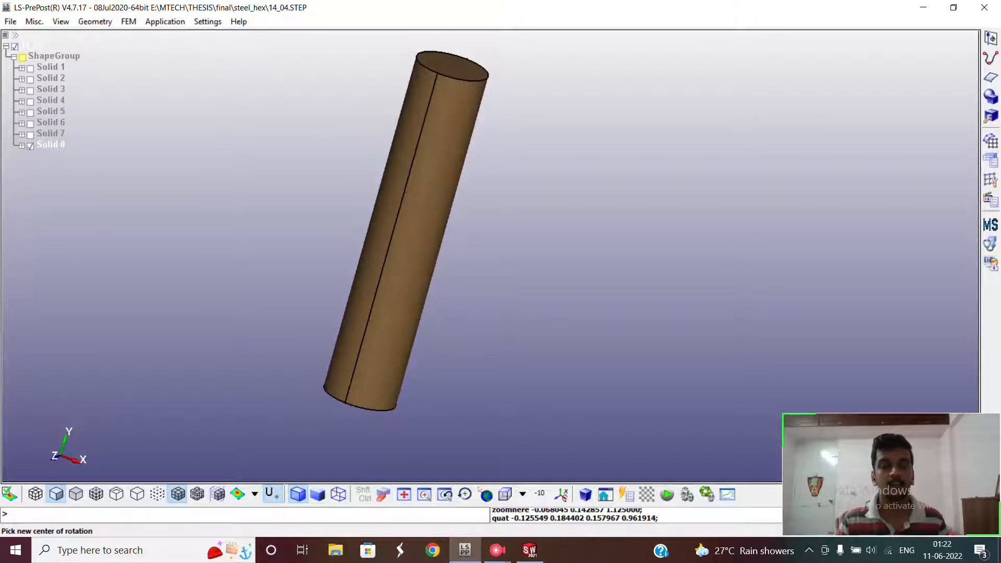
# Step: Hide every solid in the shape group except Solid 1
pyautogui.click(22, 57)
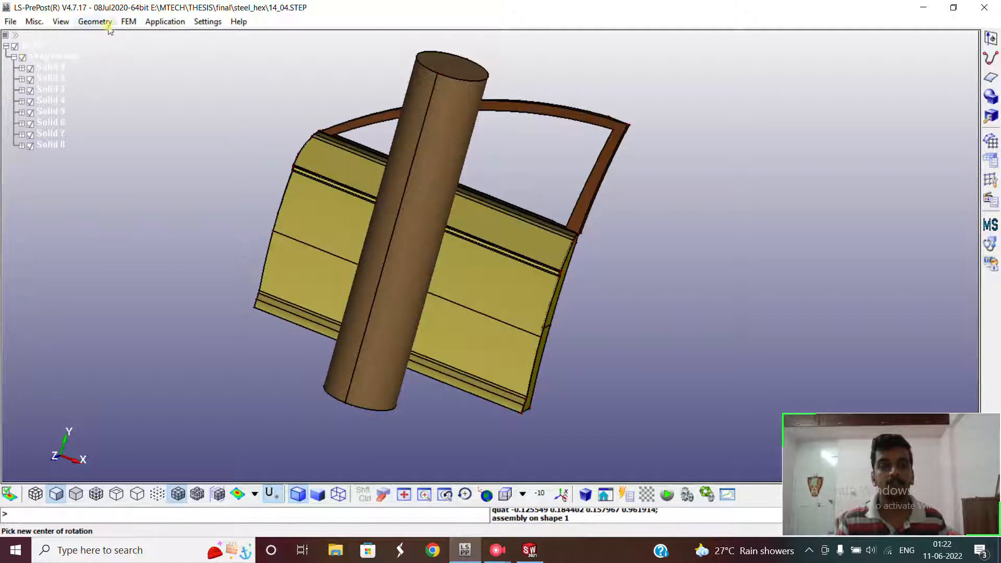
pyautogui.click(23, 58)
pyautogui.click(30, 69)
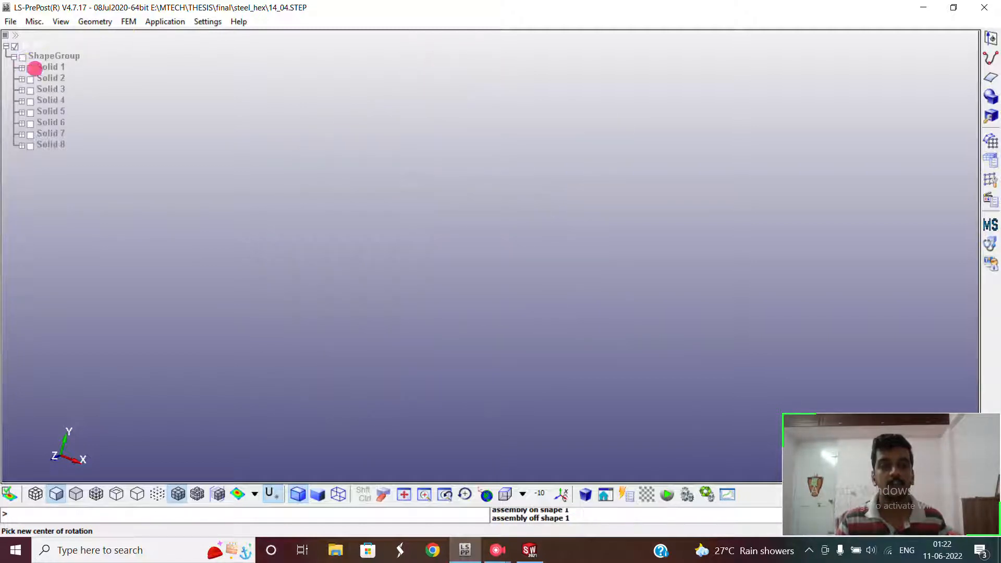
pyautogui.click(128, 22)
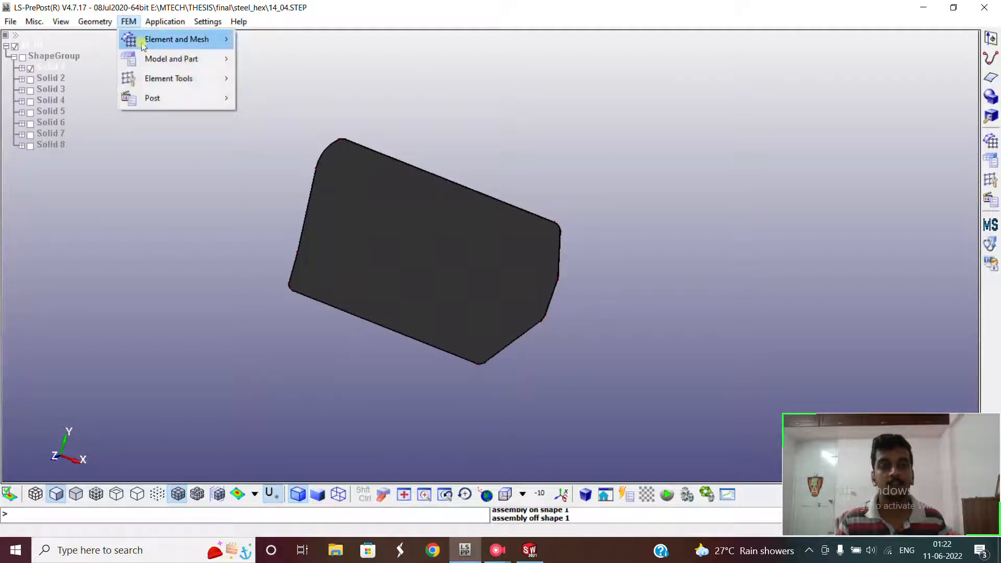
pyautogui.moveTo(143, 42)
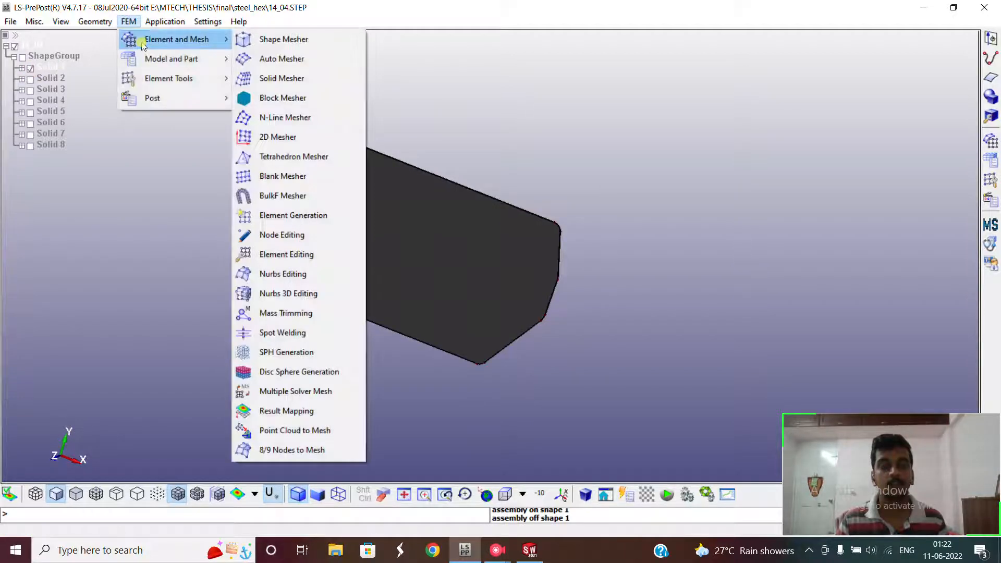
pyautogui.click(273, 58)
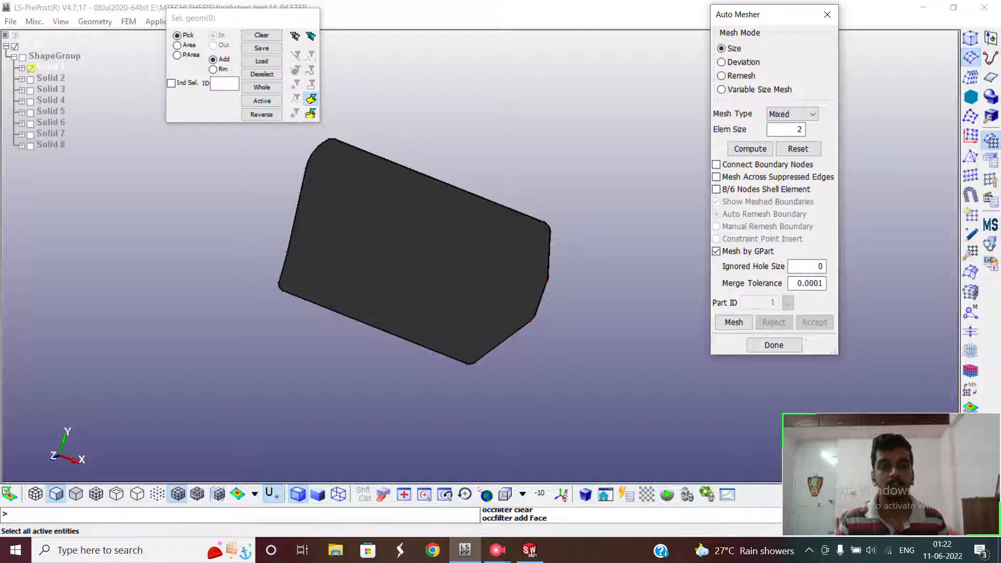
pyautogui.click(258, 101)
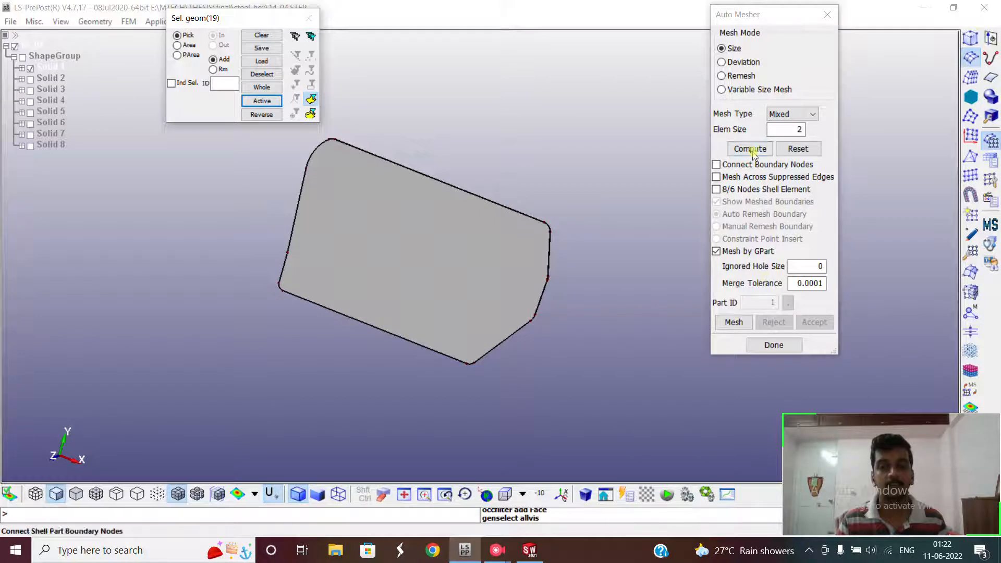
pyautogui.click(798, 130)
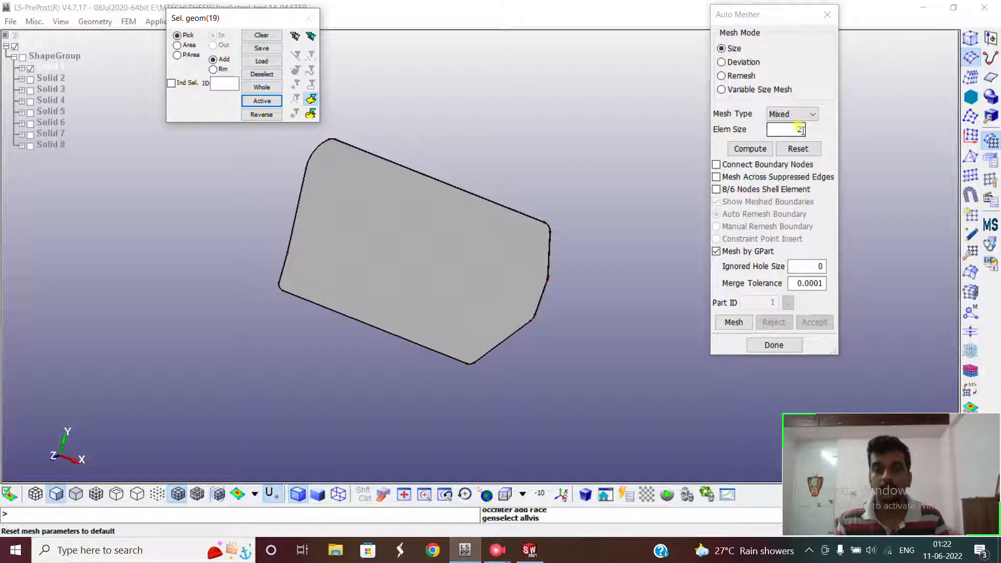
pyautogui.click(775, 345)
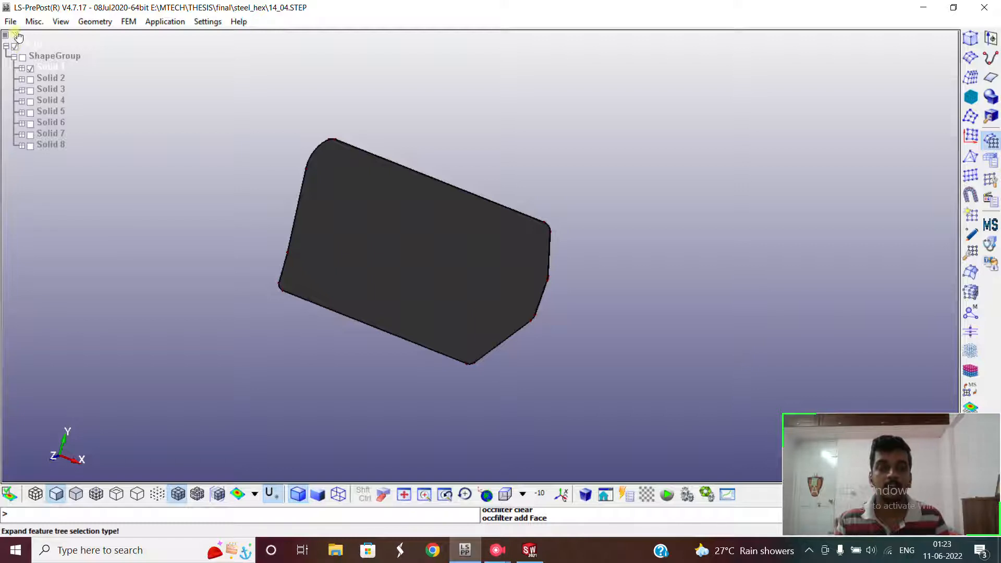
pyautogui.moveTo(497, 550)
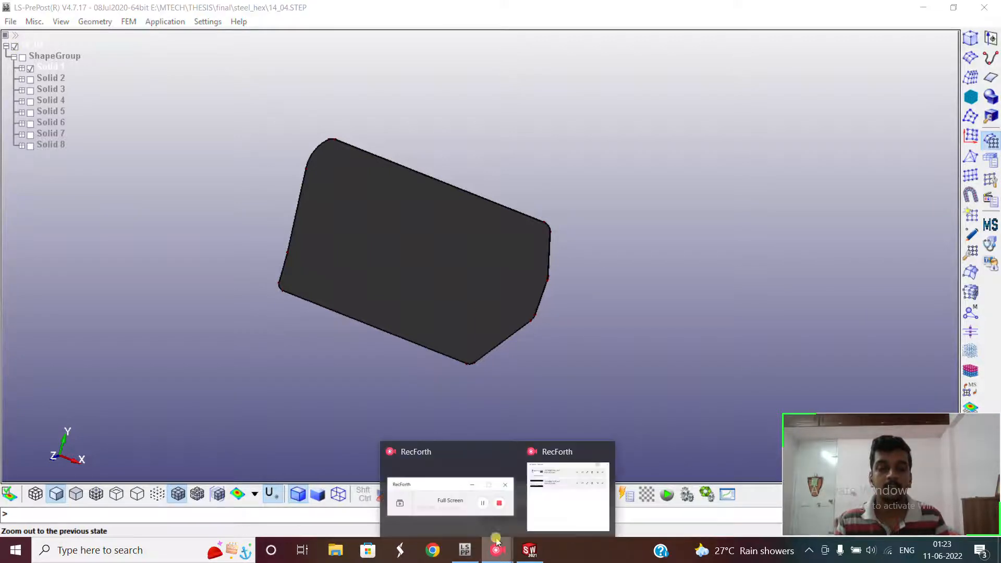
pyautogui.click(494, 507)
pyautogui.click(146, 427)
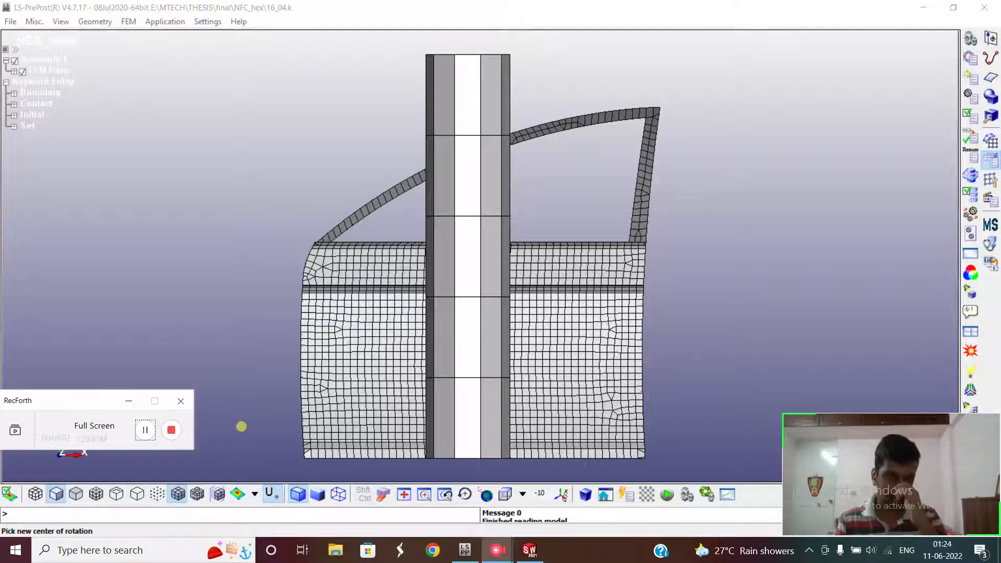
# Step: List the meshed model's FEM parts and go through parts 1 to 7 one after another
pyautogui.click(14, 71)
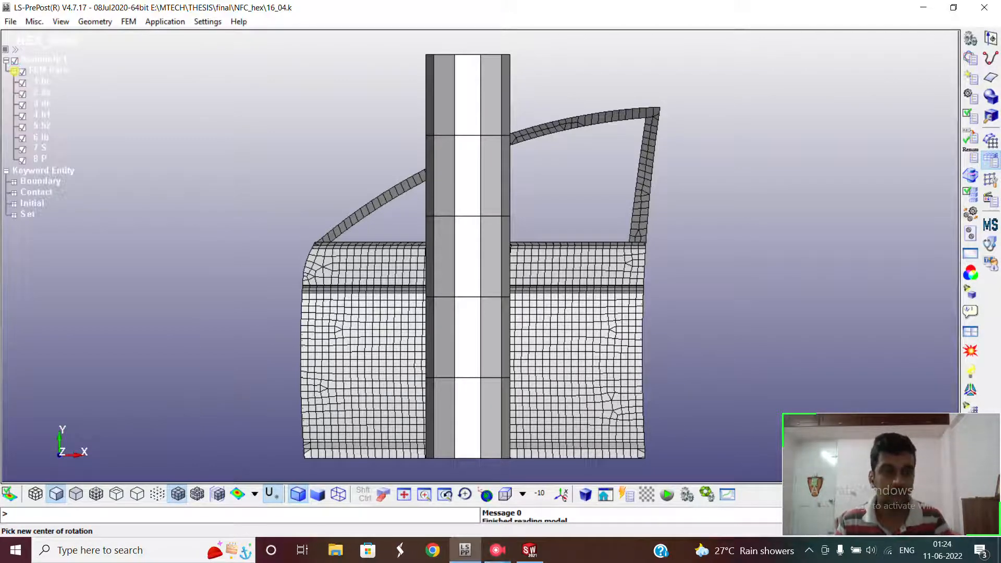
pyautogui.click(47, 83)
pyautogui.click(45, 93)
pyautogui.click(45, 104)
pyautogui.click(46, 116)
pyautogui.click(45, 125)
pyautogui.click(42, 137)
pyautogui.click(41, 150)
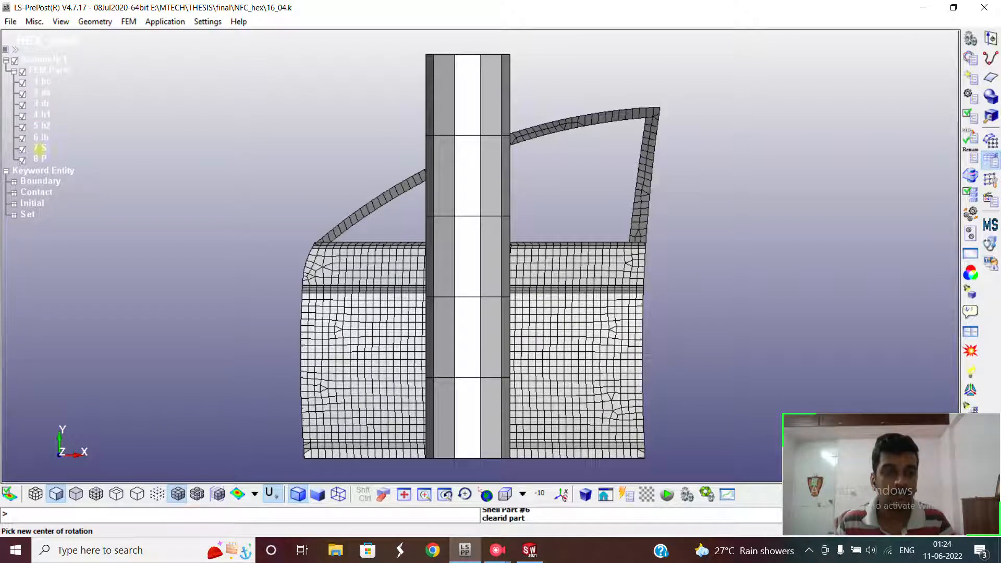
# Step: Rename FEM part 1 as bc
pyautogui.rightClick(39, 83)
pyautogui.click(71, 150)
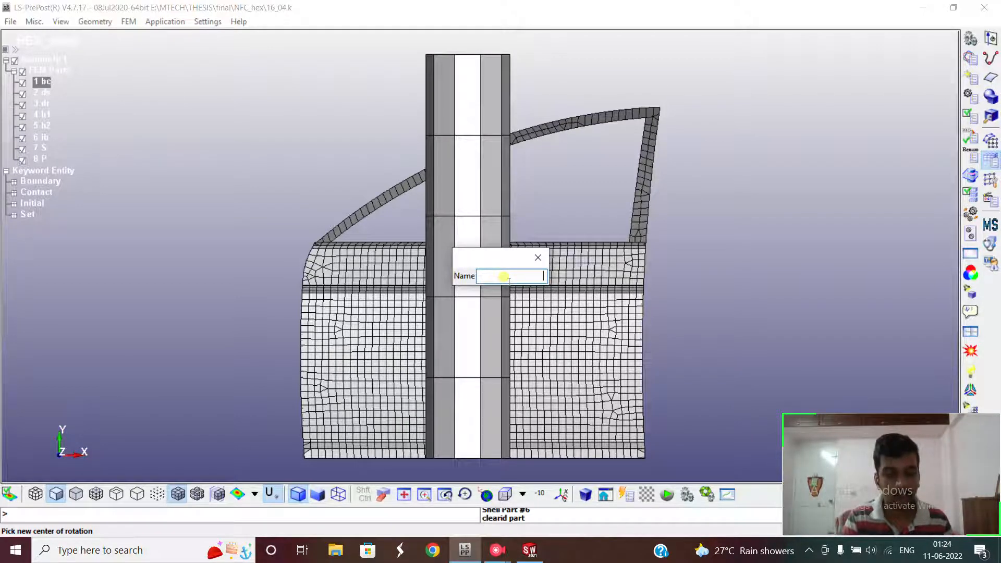
pyautogui.write('bc')
pyautogui.press('Return')
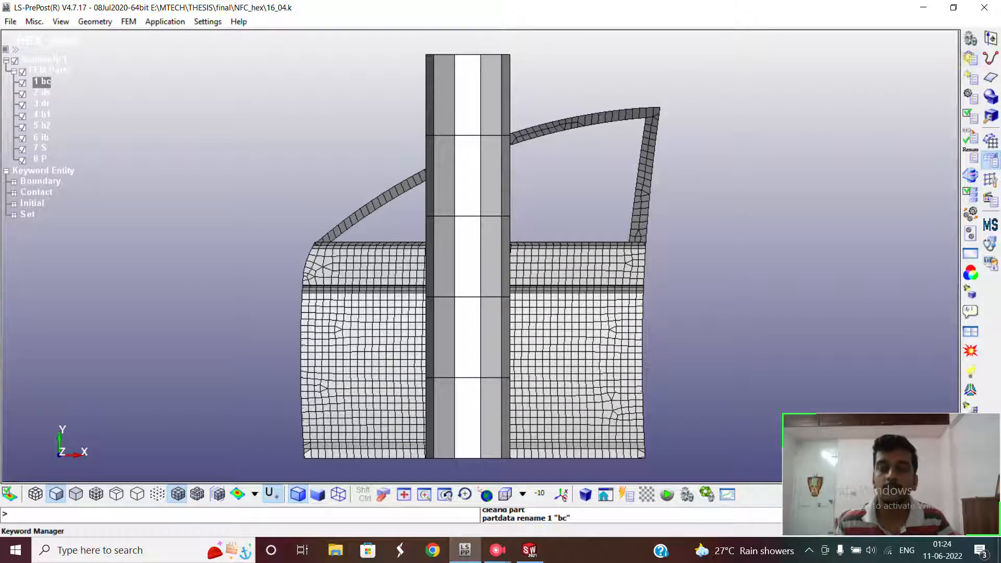
# Step: Open the Keyword Manager, review the keywords used in the model, and switch the list to all keywords
pyautogui.click(970, 57)
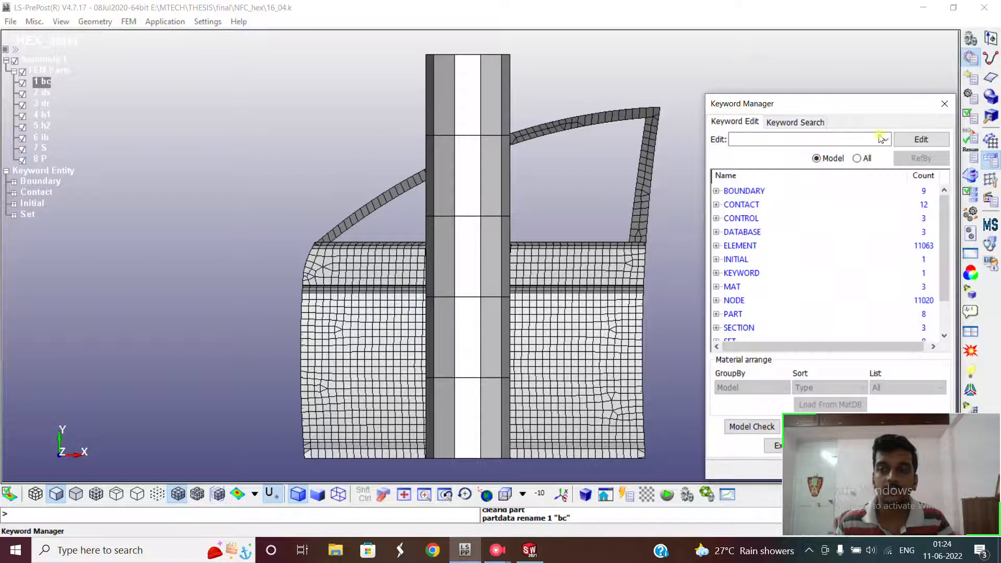
pyautogui.scroll(-1, 788, 206)
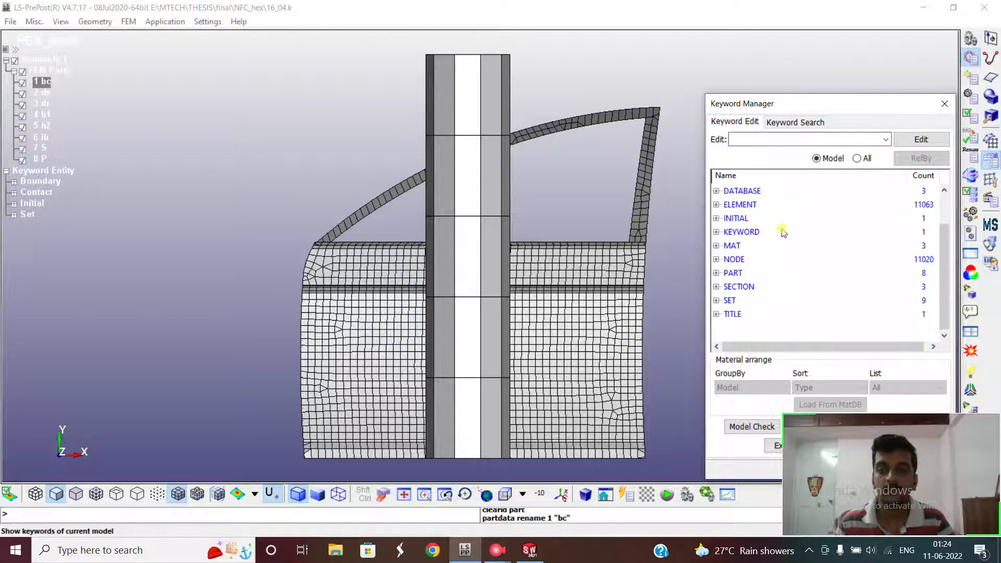
pyautogui.scroll(1, 779, 315)
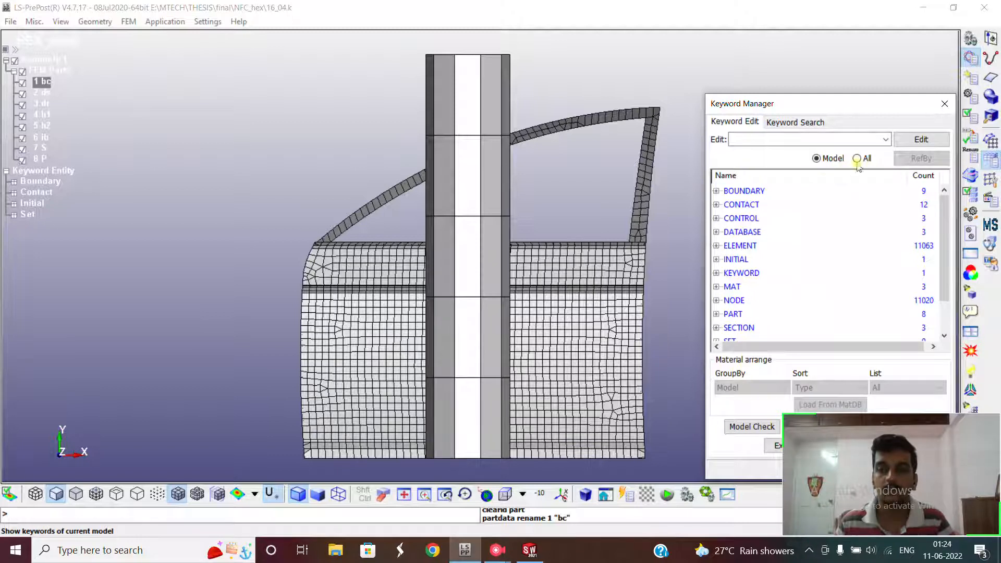
pyautogui.click(857, 159)
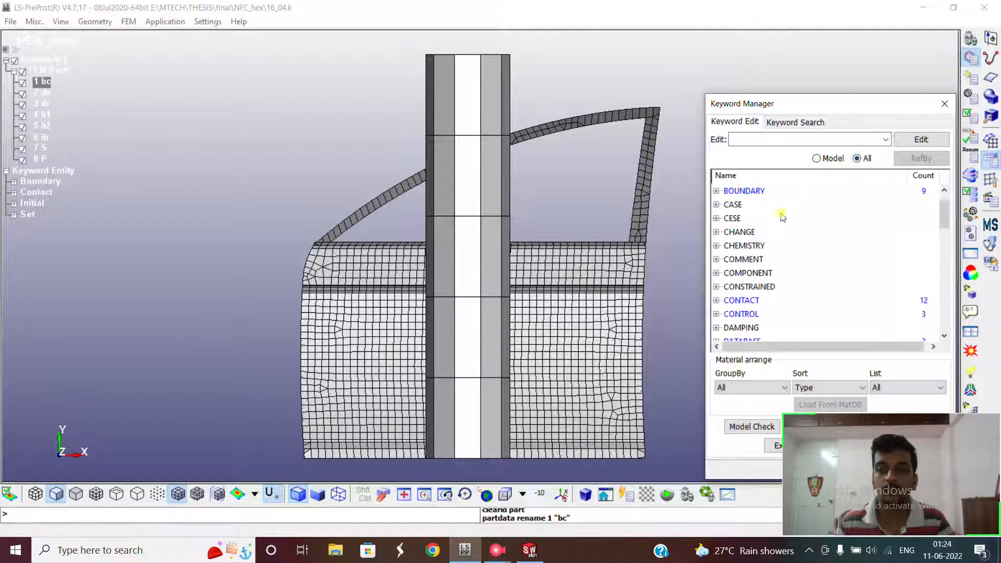
# Step: Open the 020-RIGID material card titled Pole, examine its properties, and close it
pyautogui.scroll(-2, 781, 218)
pyautogui.scroll(-4, 777, 217)
pyautogui.scroll(-1, 777, 217)
pyautogui.scroll(-3, 777, 217)
pyautogui.scroll(1, 777, 217)
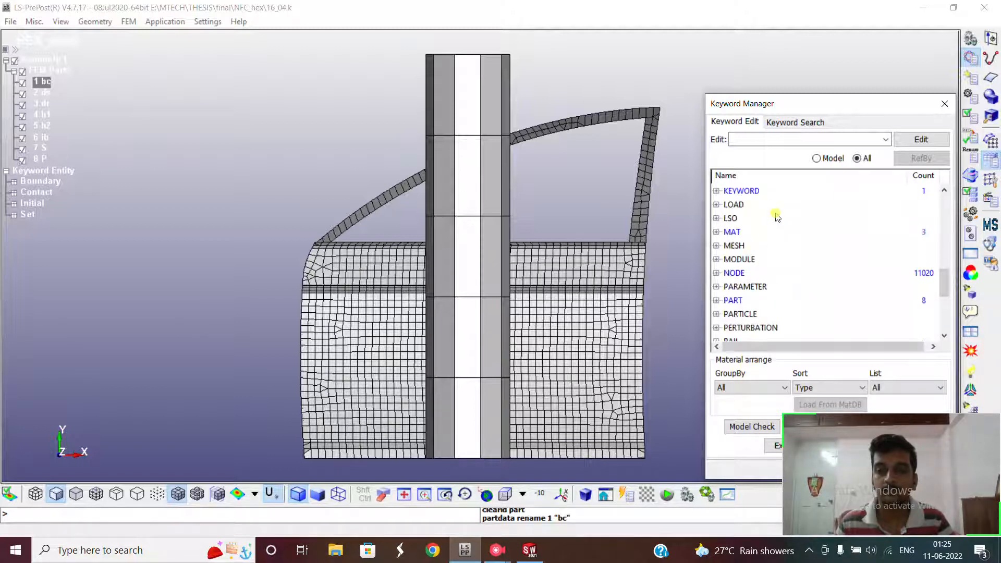
pyautogui.doubleClick(724, 233)
pyautogui.scroll(-13, 769, 249)
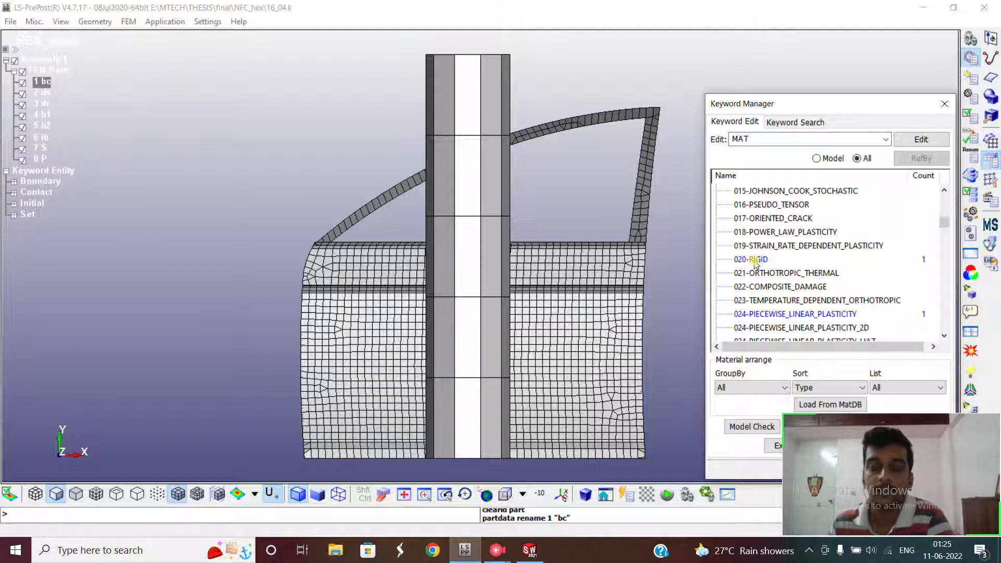
pyautogui.doubleClick(754, 260)
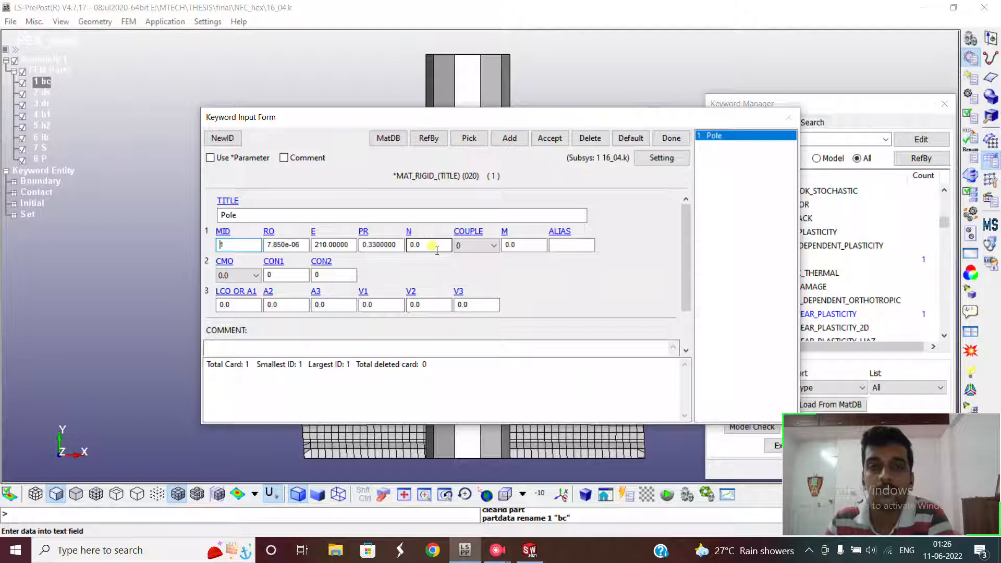
pyautogui.click(667, 138)
# Step: Open the 024-PIECEWISE_LINEAR_PLASTICITY material card titled door, examine its properties, and close it
pyautogui.scroll(-2, 781, 263)
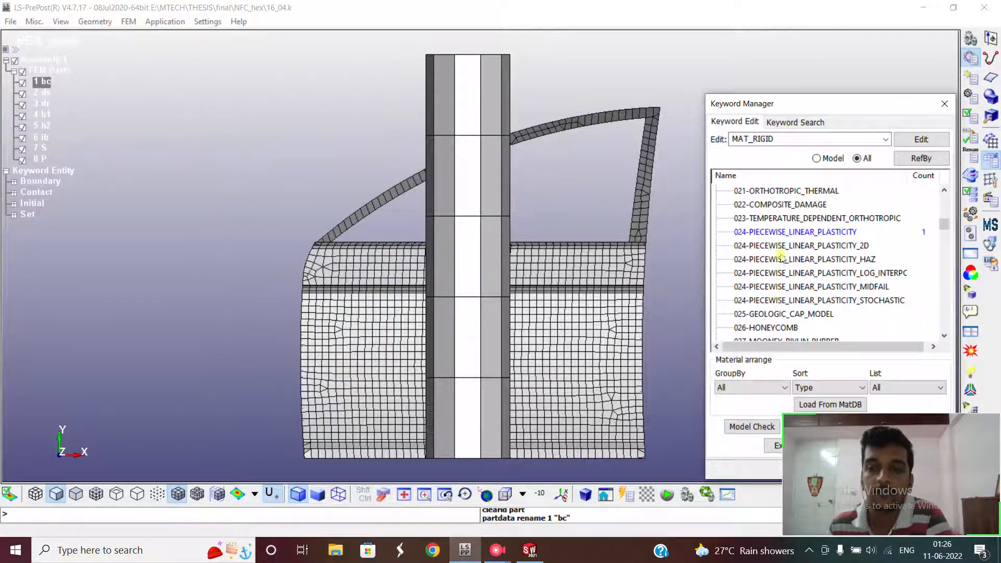
pyautogui.doubleClick(782, 233)
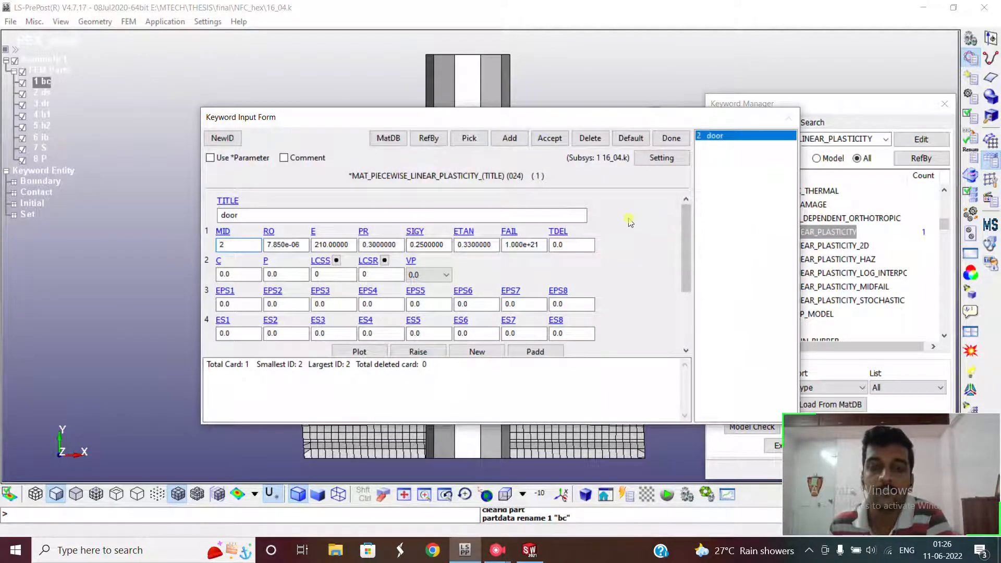
pyautogui.moveTo(642, 118); pyautogui.dragTo(924, 20)
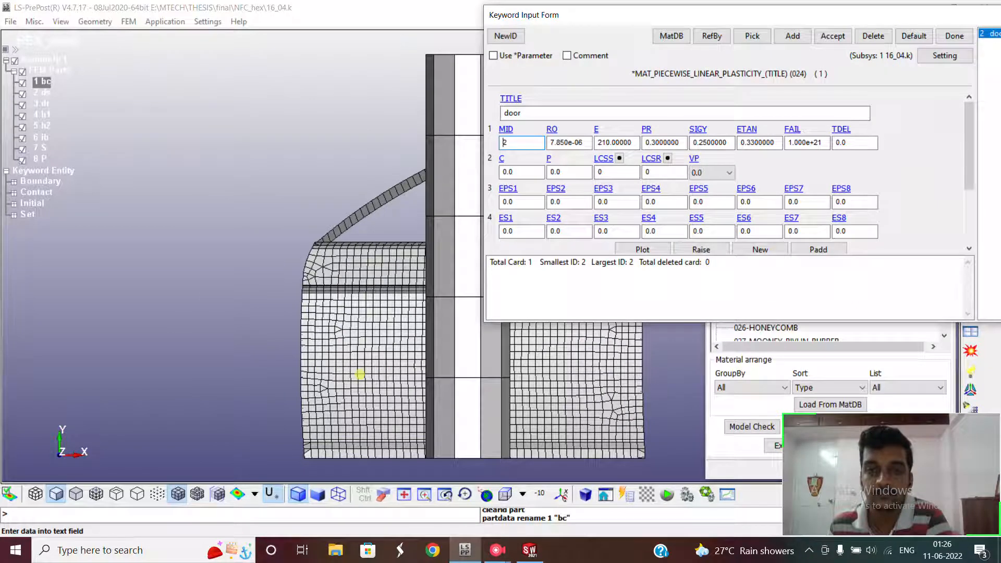
pyautogui.moveTo(633, 15); pyautogui.dragTo(334, 73)
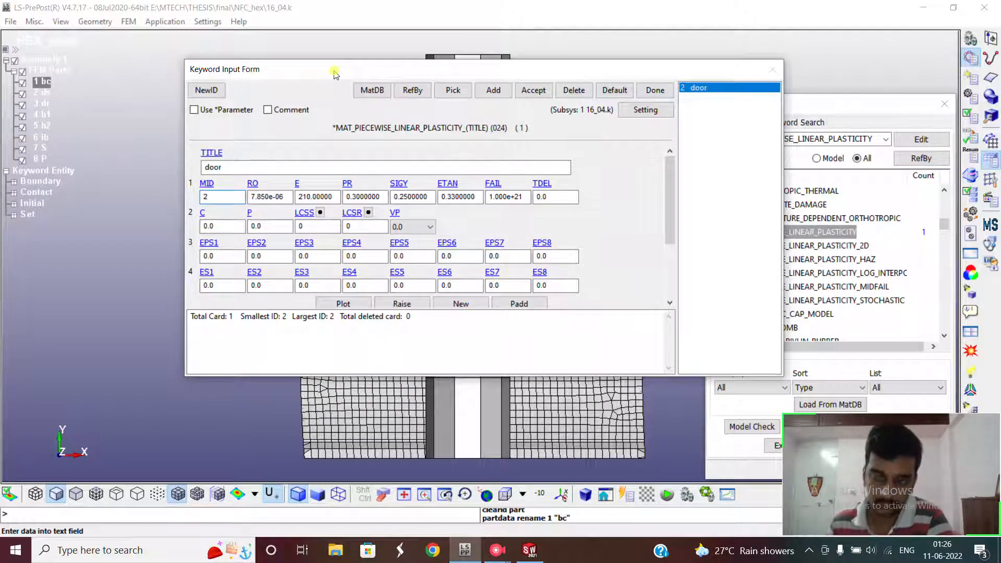
pyautogui.click(655, 91)
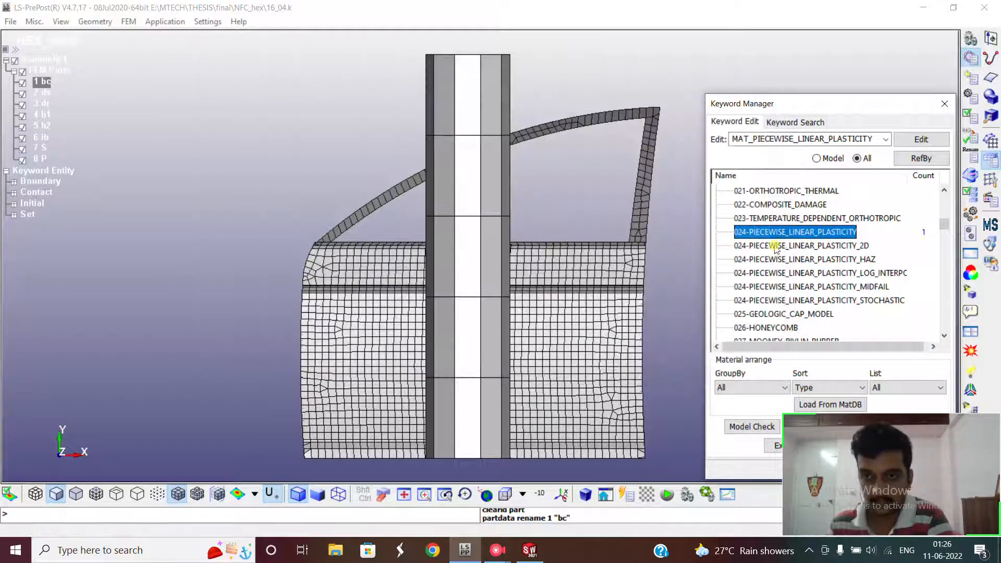
# Step: Examine the 054/055-ENHANCED_COMPOSITE_DAMAGE material card titled IB, close it, and collapse the MAT group
pyautogui.scroll(-2, 776, 249)
pyautogui.scroll(-2, 776, 249)
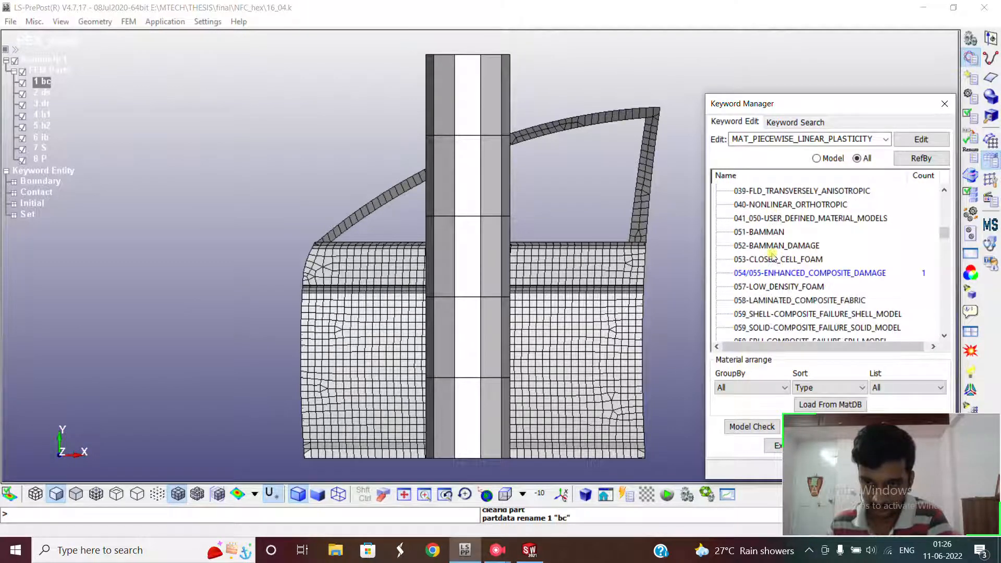
pyautogui.click(782, 273)
pyautogui.doubleClick(782, 274)
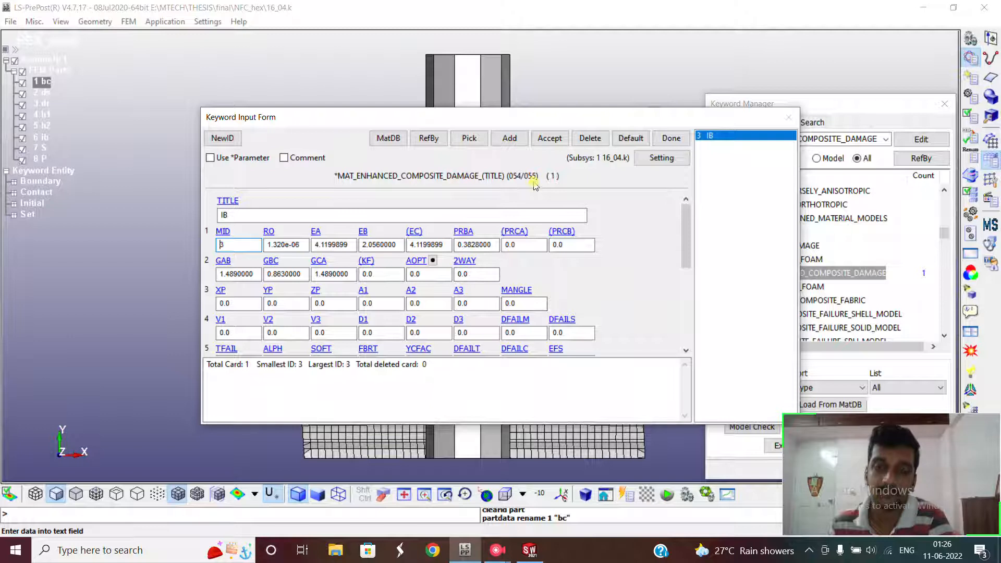
pyautogui.click(671, 138)
pyautogui.scroll(15, 777, 241)
pyautogui.scroll(8, 774, 245)
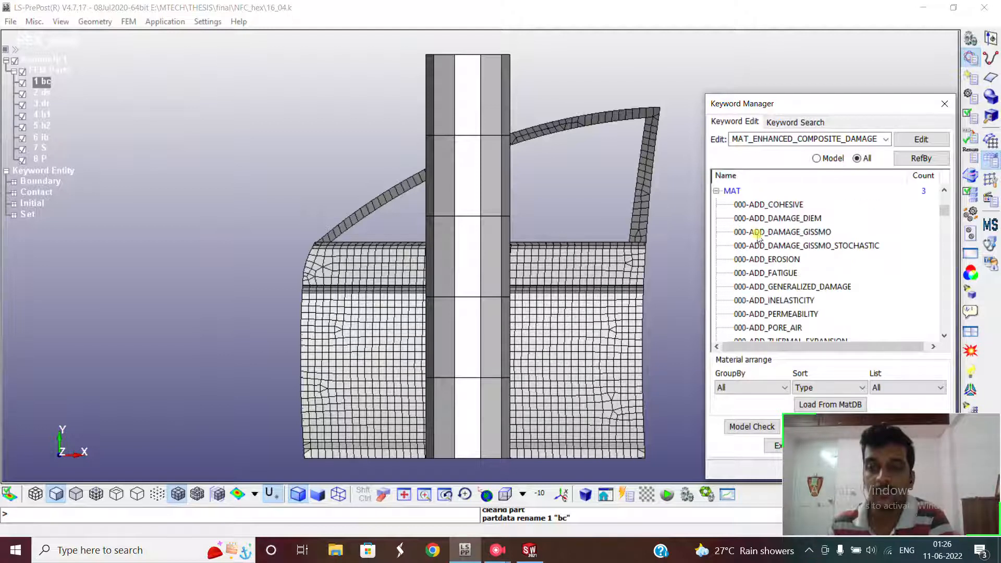
pyautogui.click(717, 191)
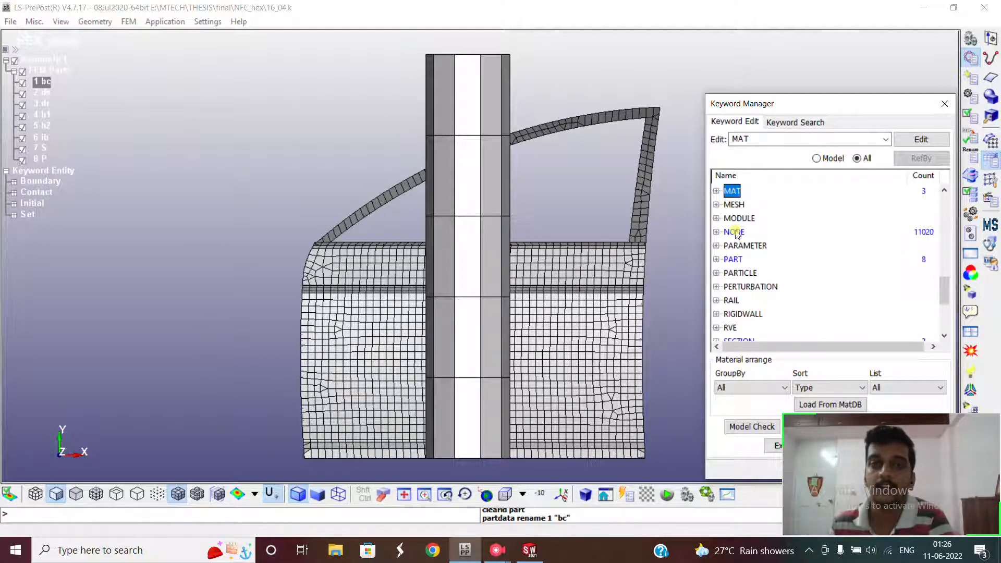
# Step: Open the SHELL cards in the SECTION group and examine the door and Impact_beam sections
pyautogui.scroll(-2, 737, 233)
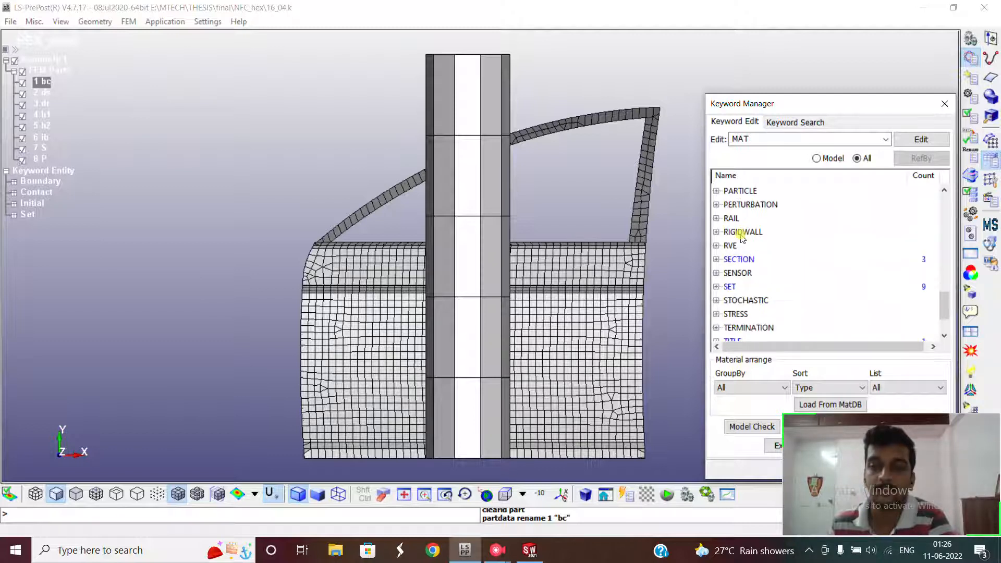
pyautogui.click(717, 260)
pyautogui.click(717, 261)
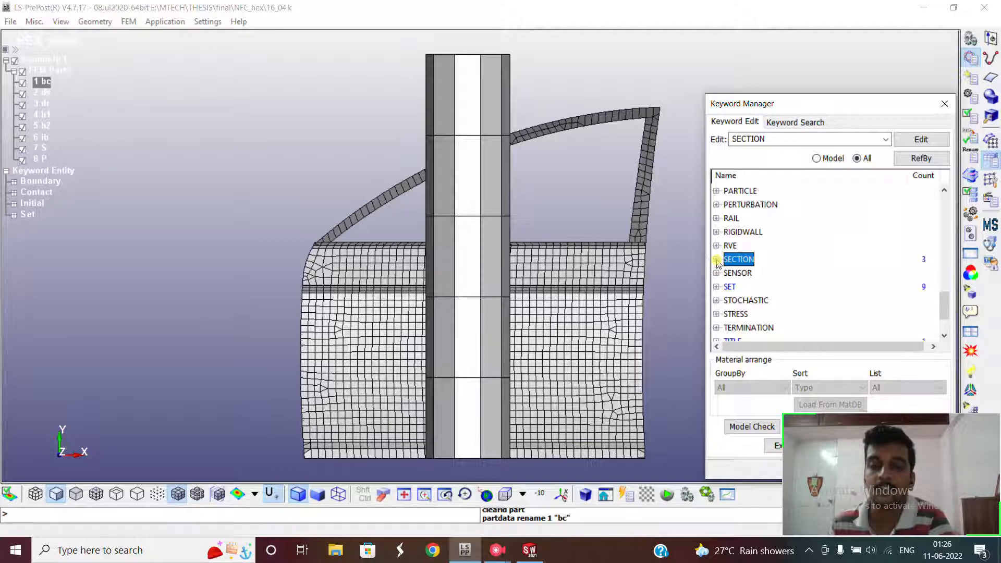
pyautogui.click(717, 261)
pyautogui.scroll(-5, 797, 252)
pyautogui.scroll(1, 797, 254)
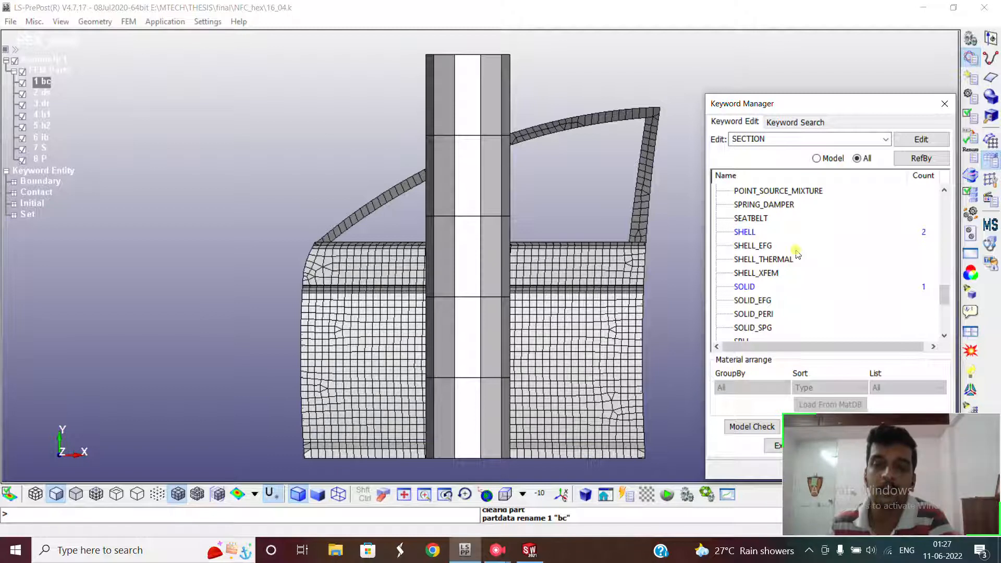
pyautogui.click(753, 235)
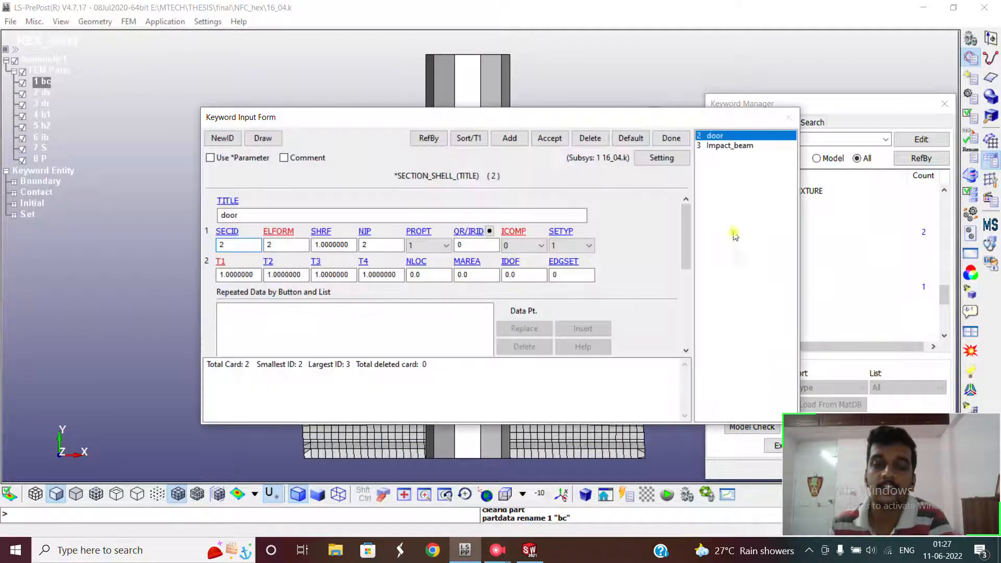
pyautogui.click(728, 146)
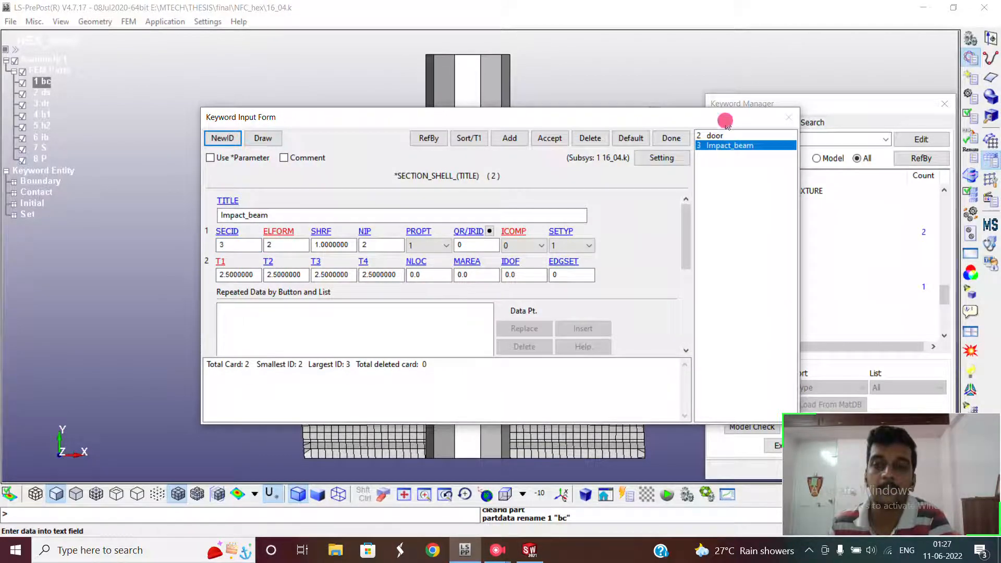
# Step: Show only part 6 ib beside the Impact_beam shell section card, examine the beam, and close the card
pyautogui.moveTo(727, 121); pyautogui.dragTo(966, 14)
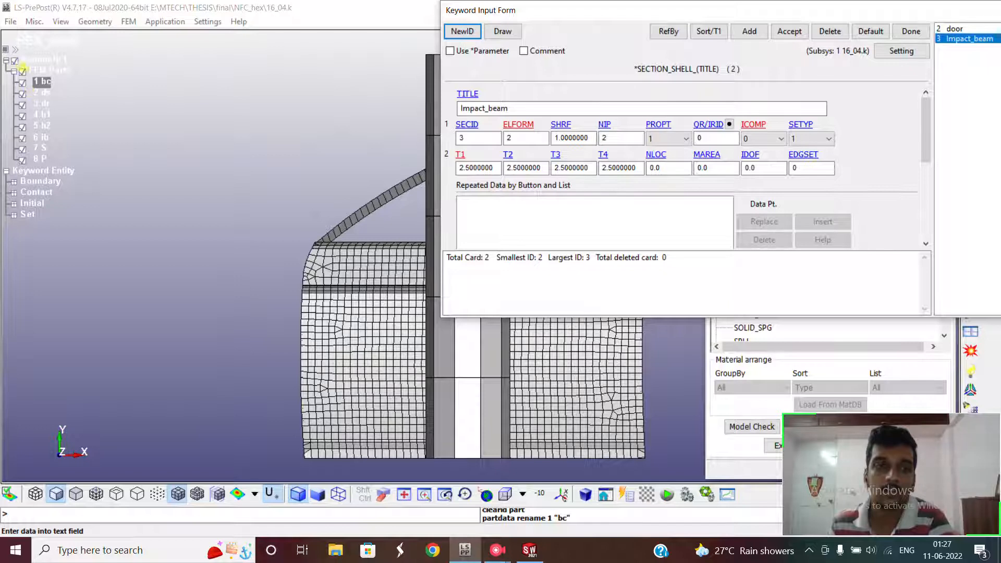
pyautogui.click(23, 71)
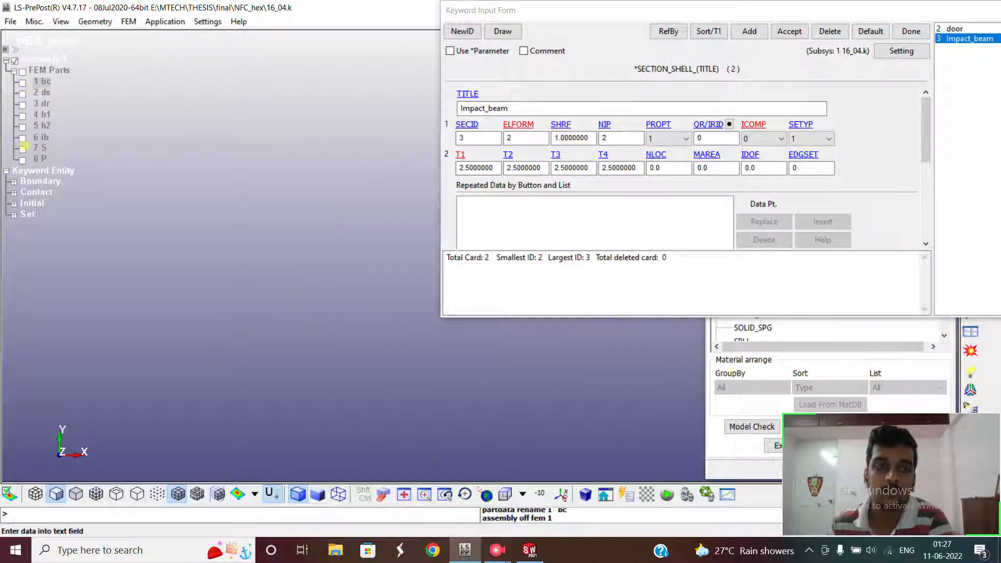
pyautogui.click(23, 138)
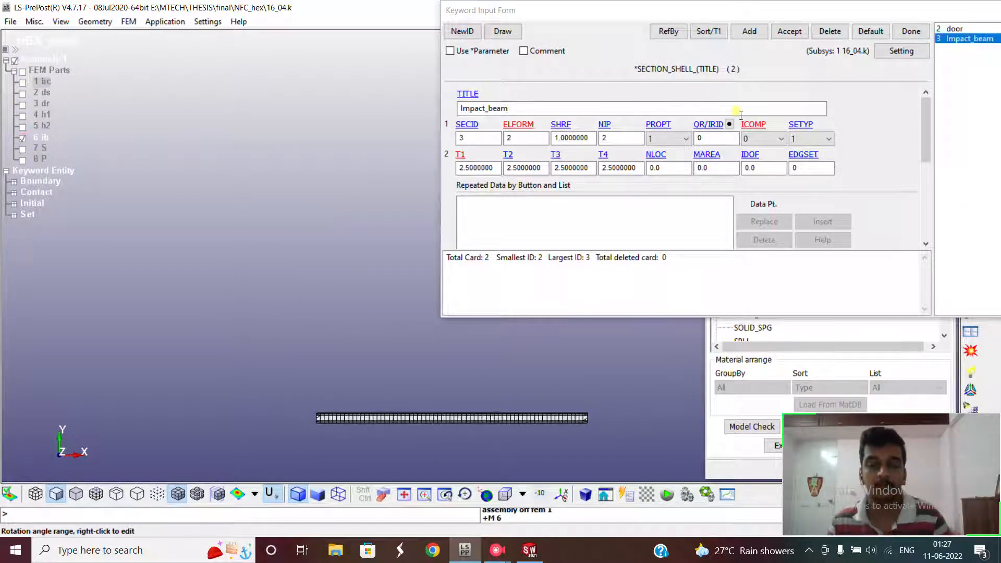
pyautogui.moveTo(890, 5); pyautogui.dragTo(725, 13)
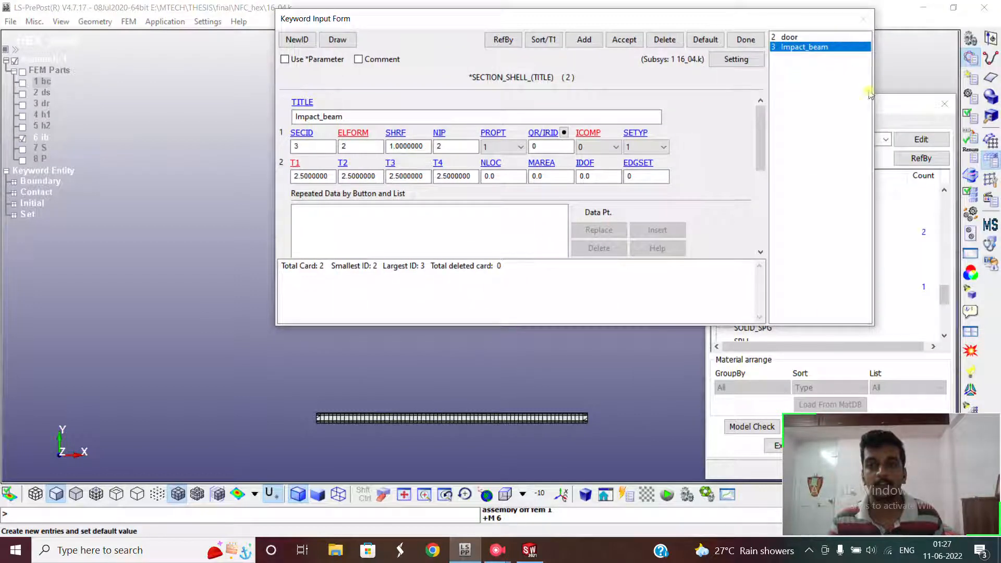
pyautogui.scroll(2, 464, 420)
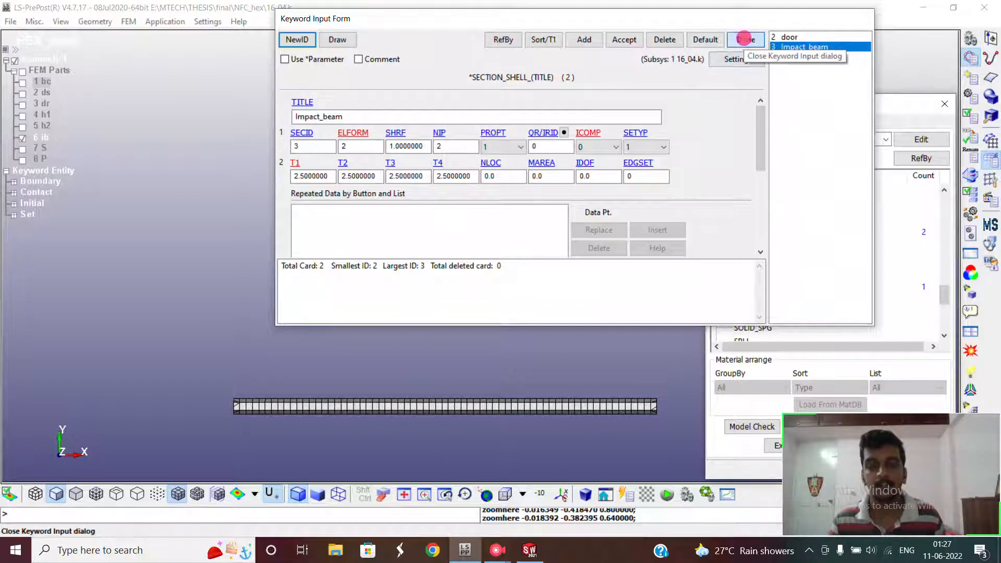
pyautogui.click(745, 39)
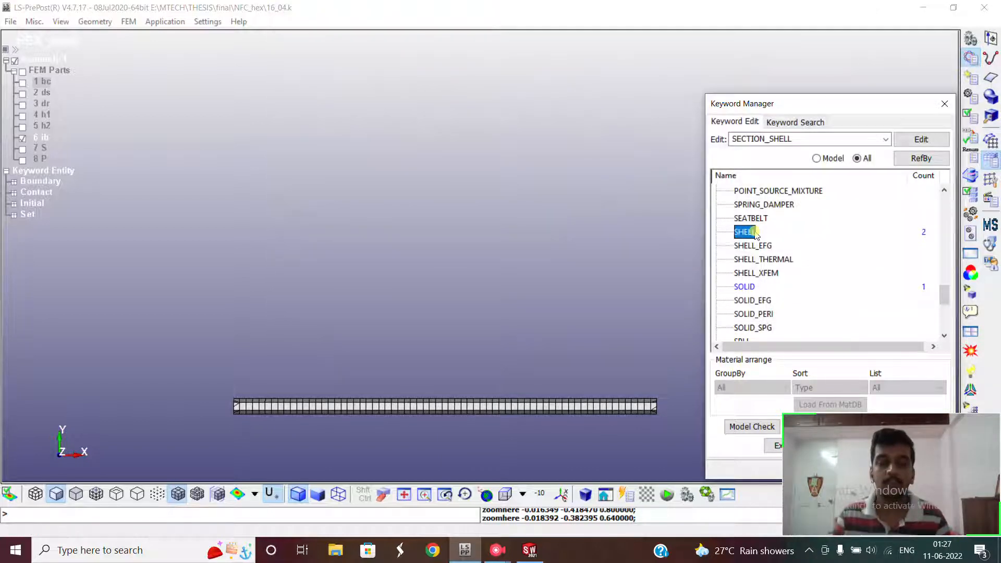
# Step: Open the SOLID section card titled Pole, examine its ELFORM and AET options, close it, and collapse the SECTION group
pyautogui.doubleClick(747, 287)
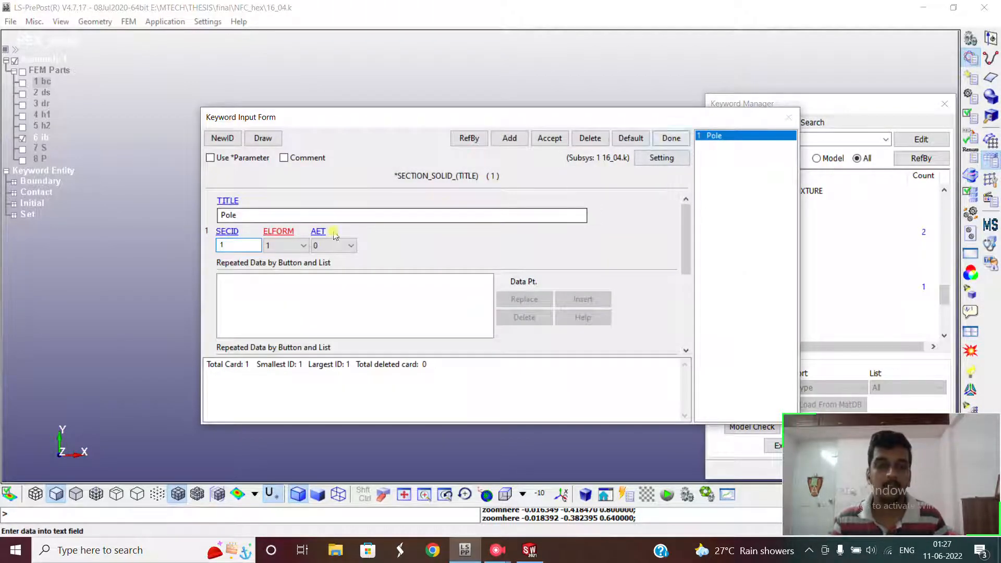
pyautogui.click(280, 246)
pyautogui.click(280, 247)
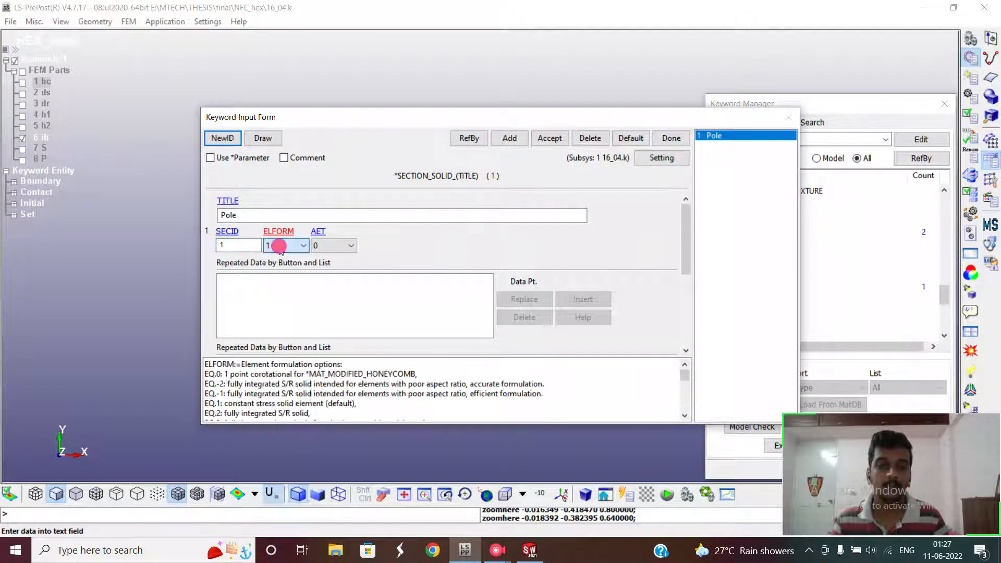
pyautogui.click(333, 248)
pyautogui.click(333, 248)
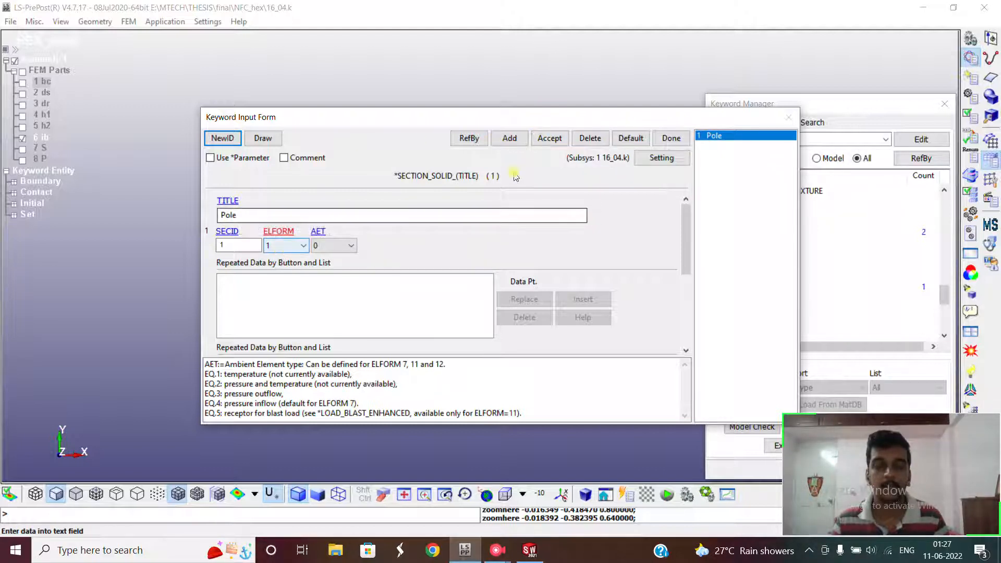
pyautogui.click(679, 137)
pyautogui.scroll(3, 750, 261)
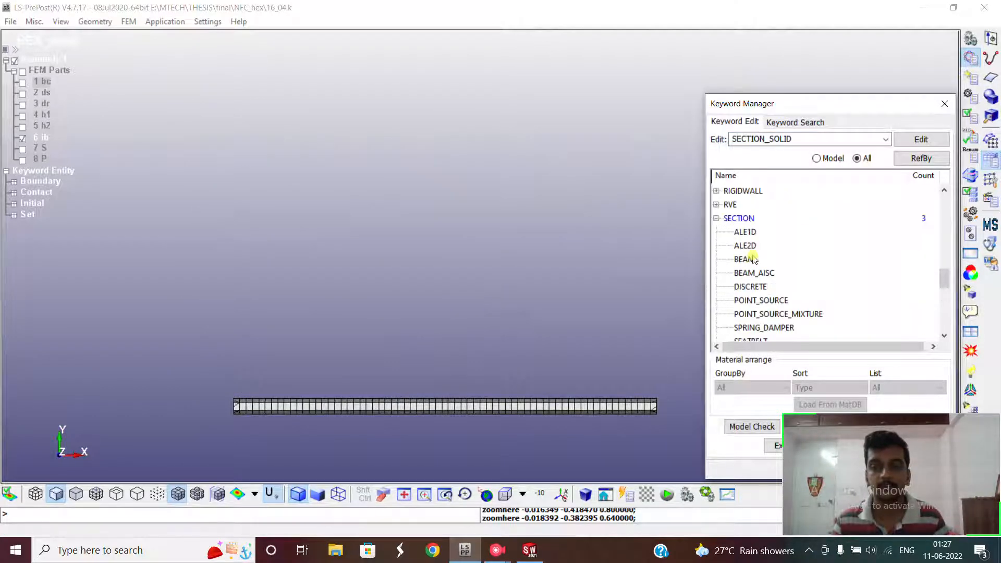
pyautogui.click(717, 219)
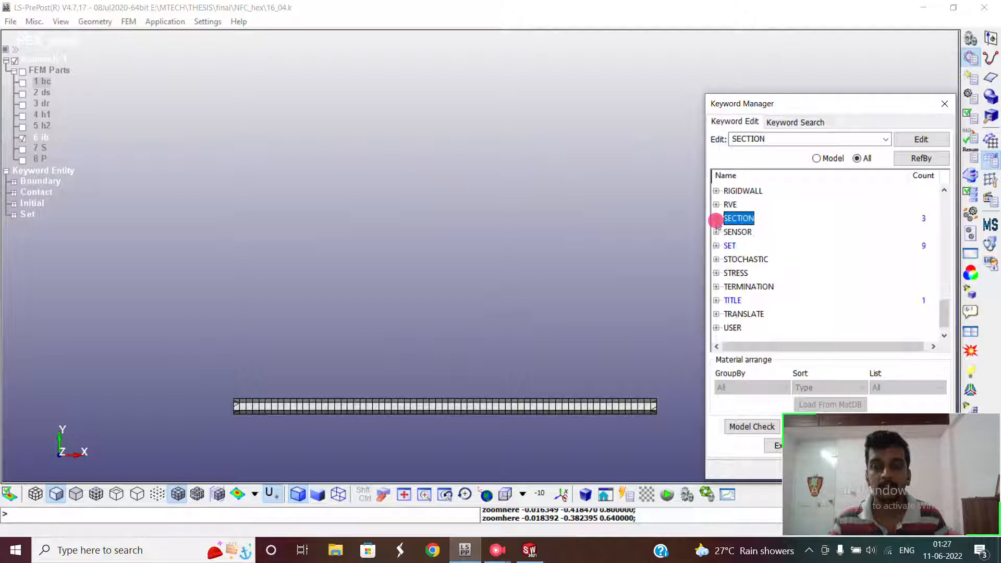
# Step: Open the PART cards, redisplay all FEM parts, and examine the section and material IDs of parts bc, ds and h1
pyautogui.scroll(4, 816, 256)
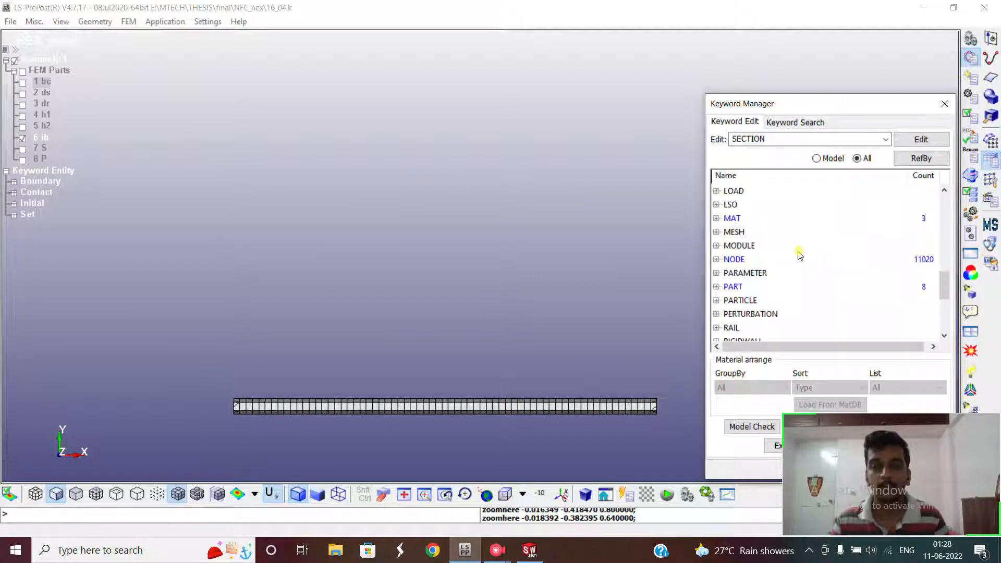
pyautogui.click(722, 287)
pyautogui.scroll(-1, 768, 287)
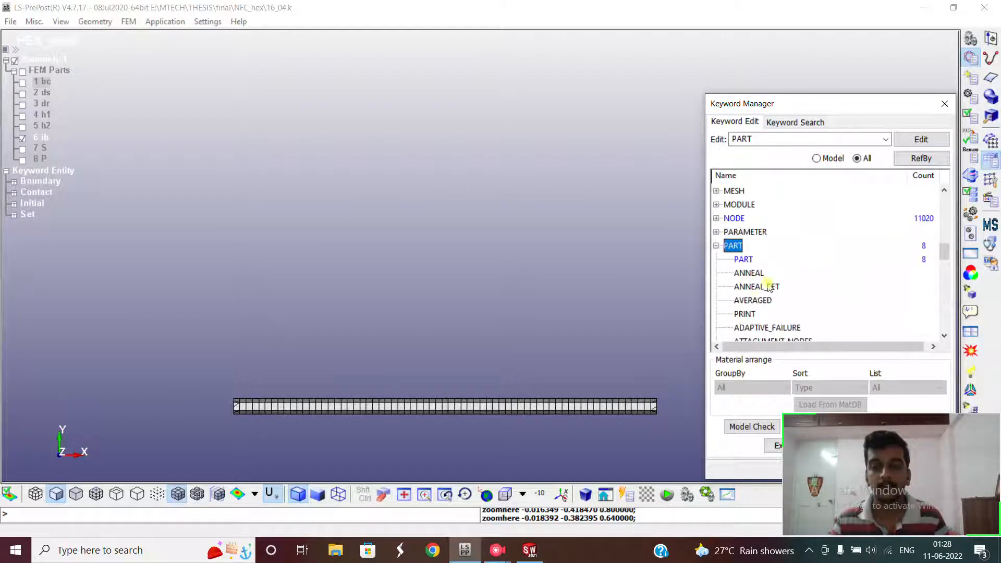
pyautogui.doubleClick(744, 259)
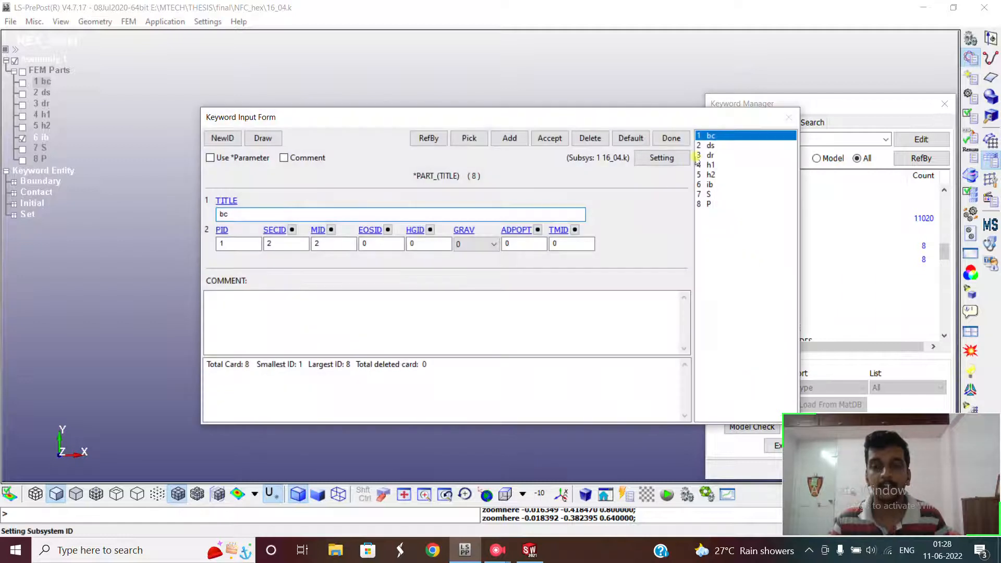
pyautogui.click(722, 146)
pyautogui.click(711, 164)
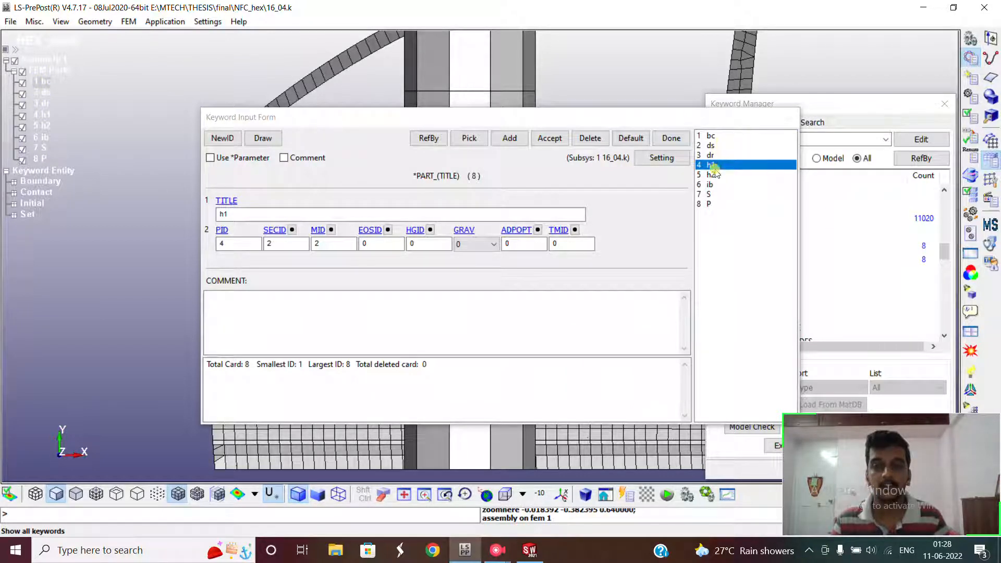
pyautogui.click(721, 136)
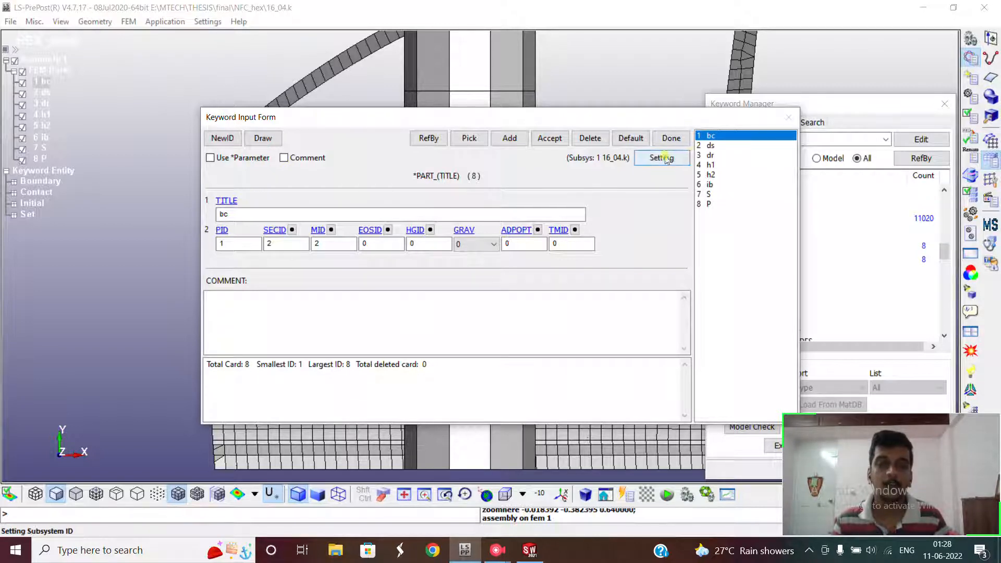
# Step: Link the SECID of part bc to the shell section door
pyautogui.click(292, 230)
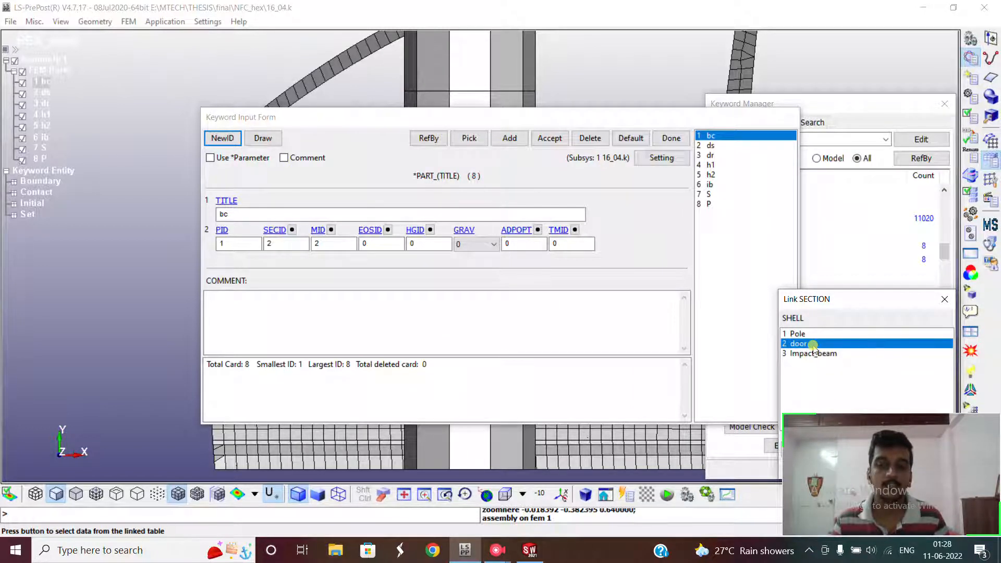
pyautogui.moveTo(914, 302); pyautogui.dragTo(902, 107)
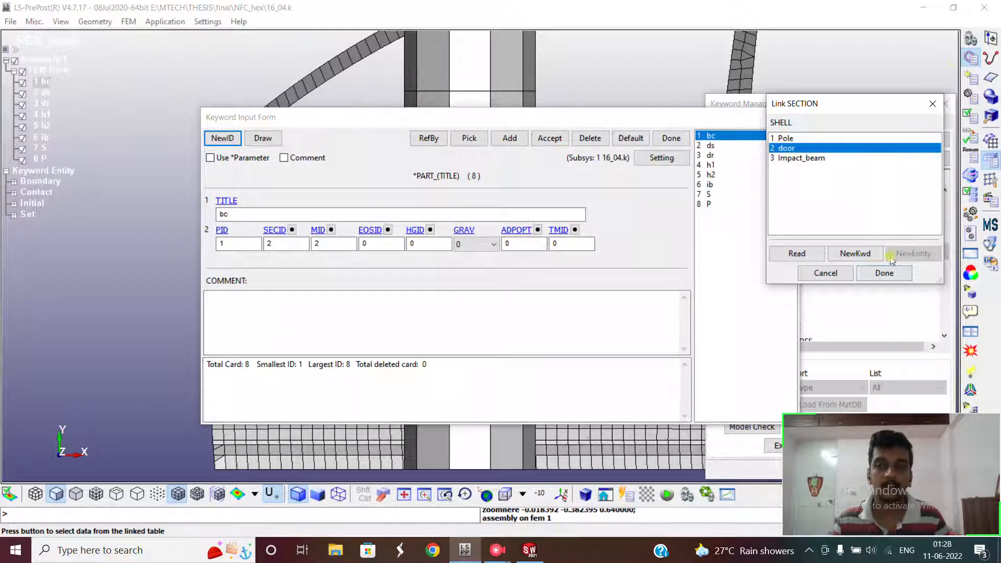
pyautogui.click(884, 273)
# Step: Review parts ds, dr and h2, and link the MID of part ib to the ENHANCED_COMPOSITE_DAMAGE material IB
pyautogui.click(710, 148)
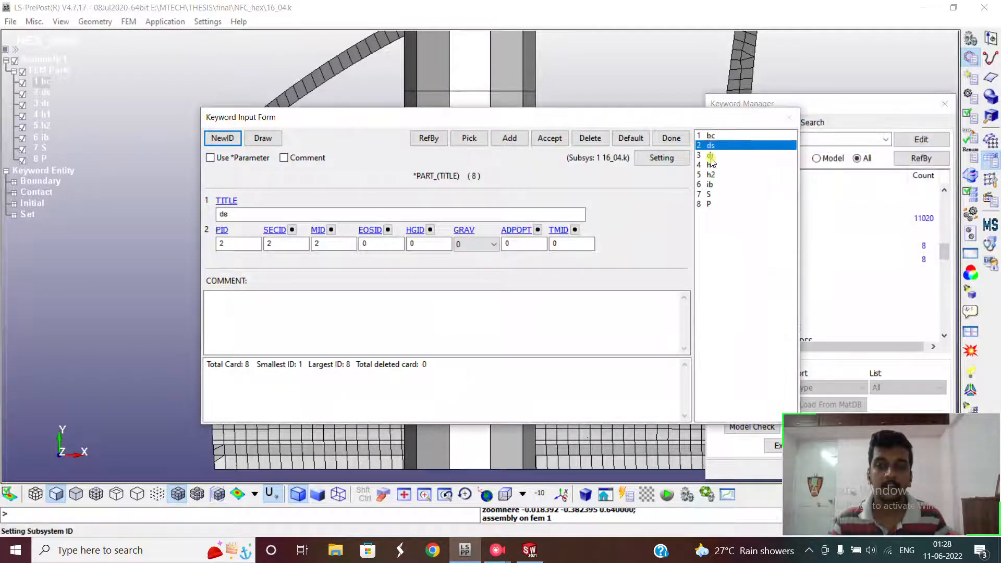
pyautogui.click(711, 157)
pyautogui.click(714, 175)
pyautogui.click(713, 185)
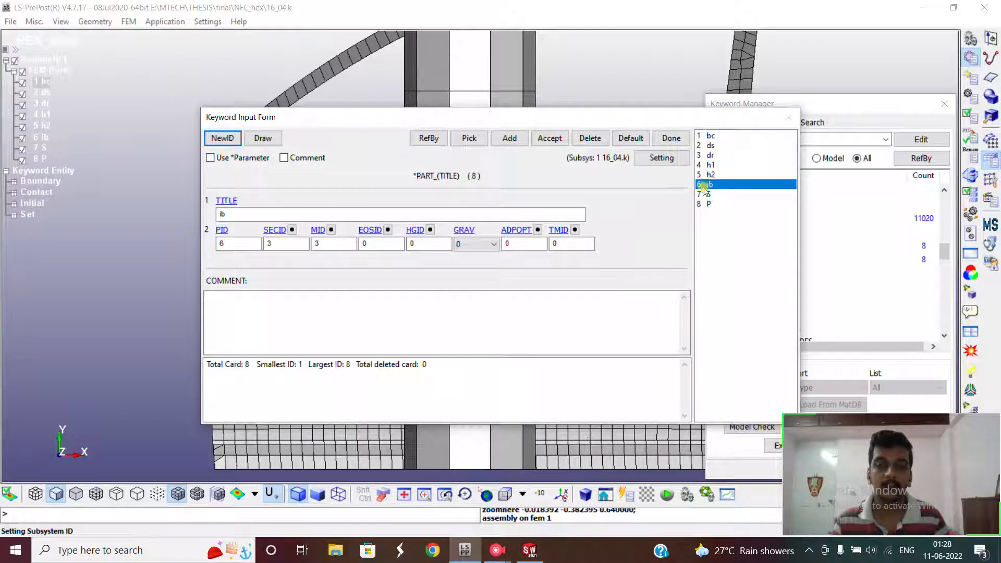
pyautogui.click(331, 230)
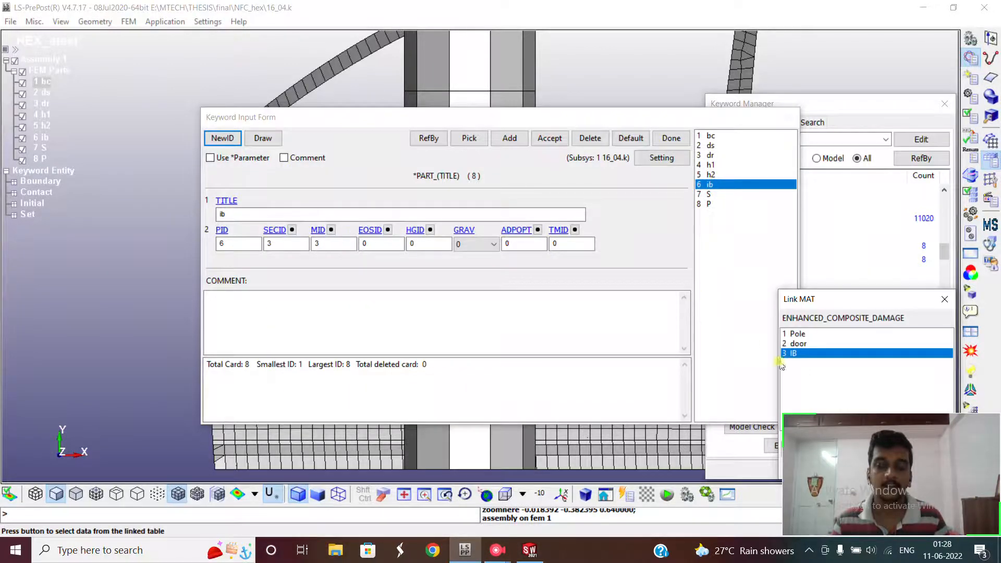
pyautogui.moveTo(823, 306); pyautogui.dragTo(811, 162)
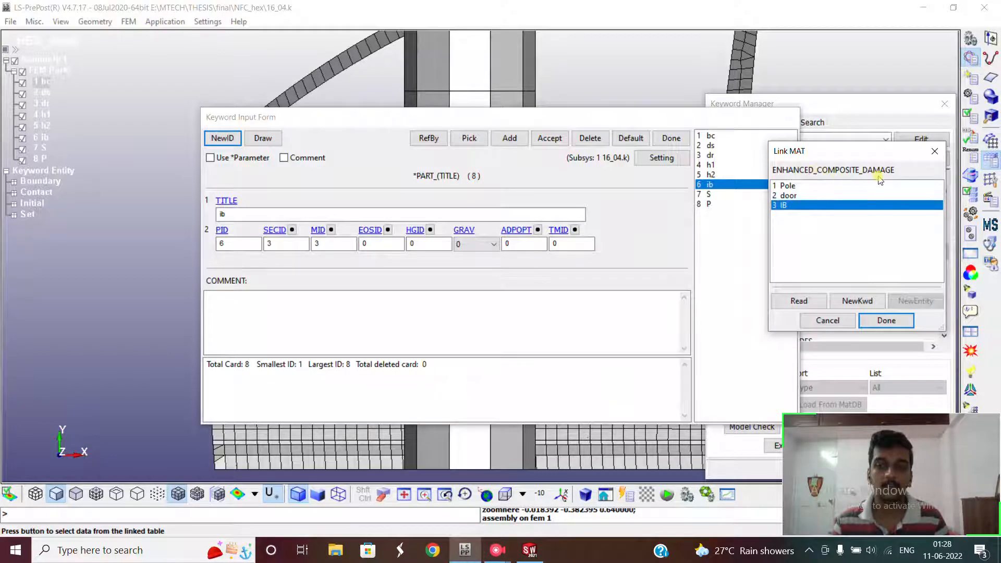
pyautogui.click(892, 321)
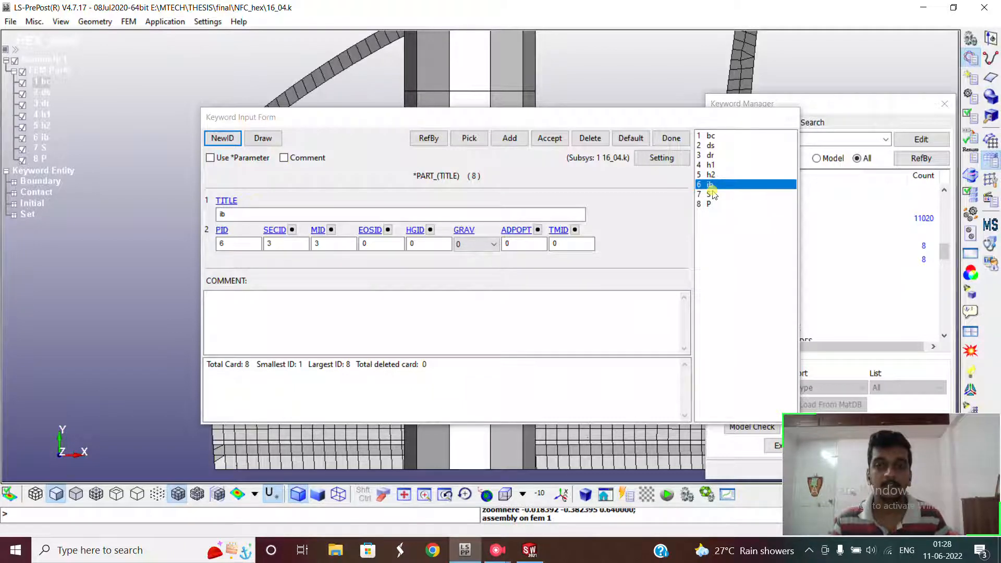
# Step: Link part P to the solid section Pole and the rigid material Pole, close the card, and collapse the PART group
pyautogui.click(710, 204)
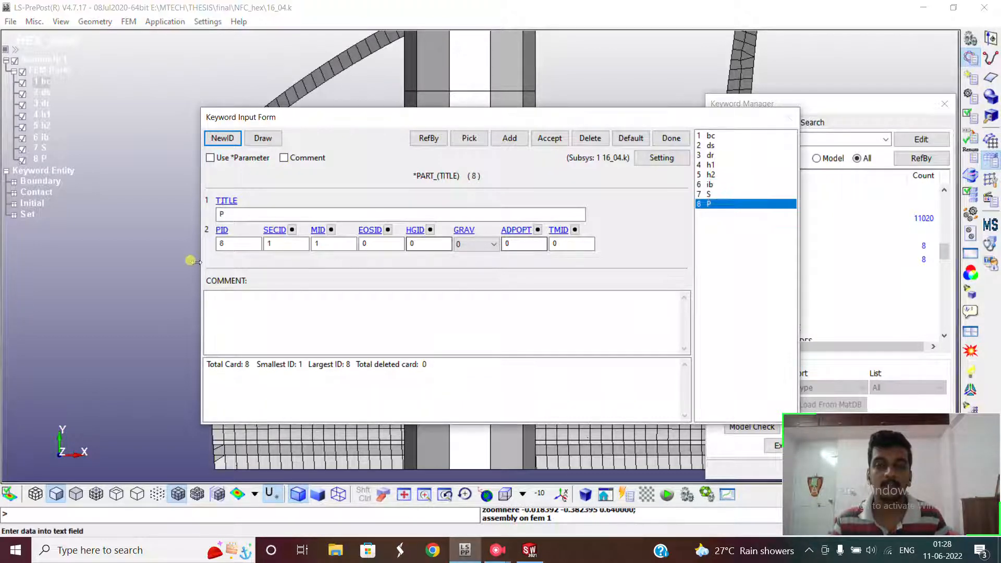
pyautogui.click(287, 230)
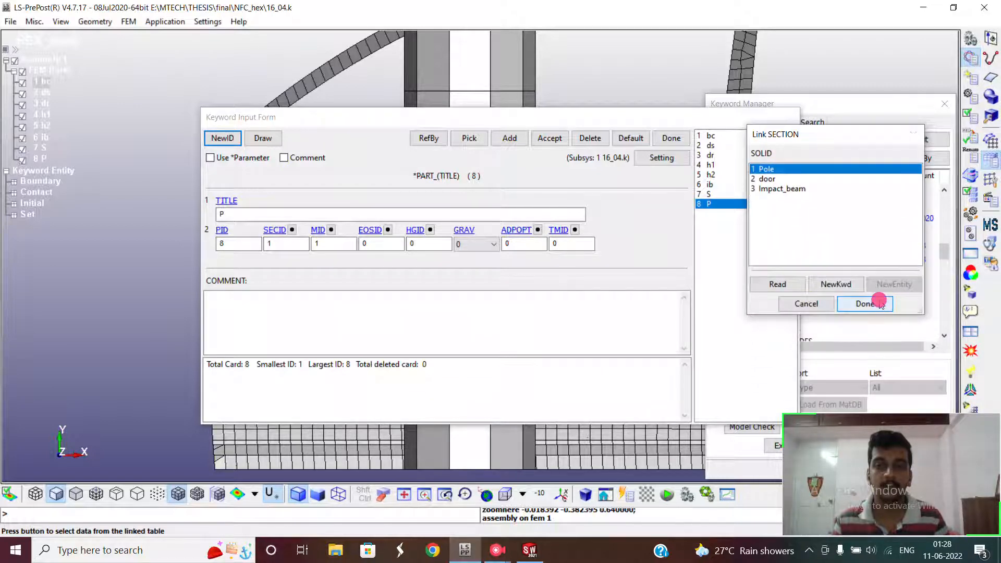
pyautogui.click(873, 363)
pyautogui.click(316, 230)
pyautogui.moveTo(803, 301); pyautogui.dragTo(733, 113)
pyautogui.click(837, 282)
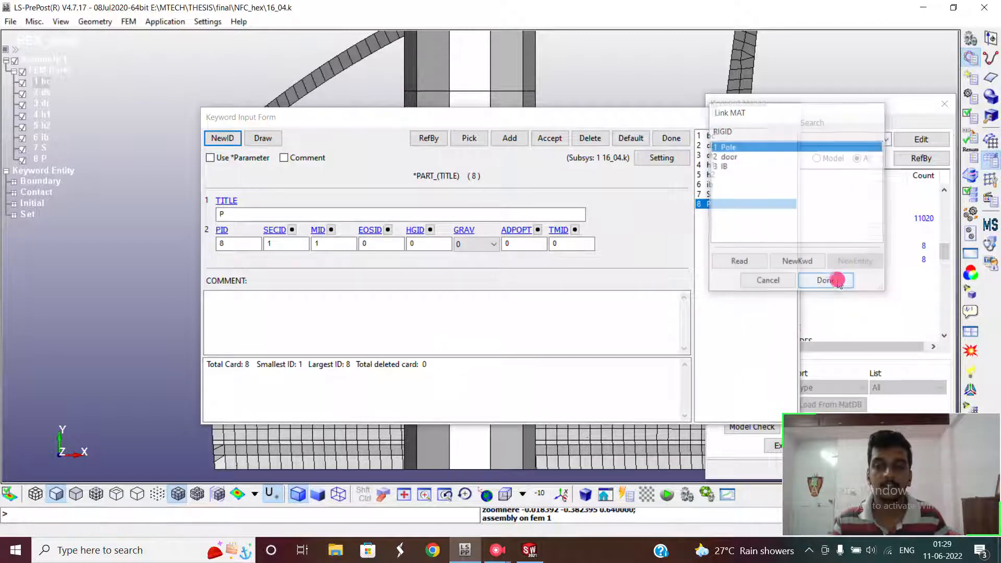
pyautogui.click(677, 138)
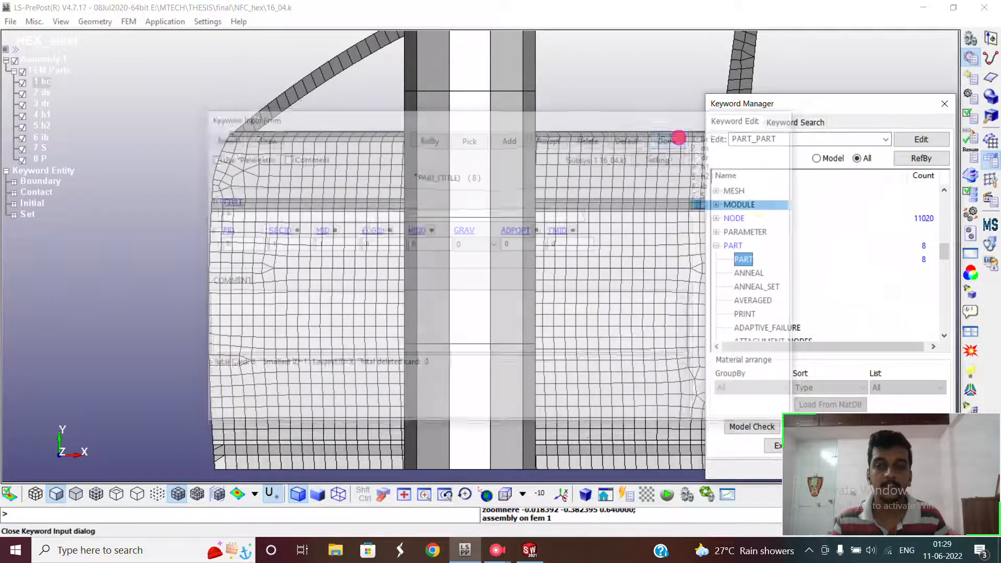
pyautogui.click(717, 247)
# Step: Open the VELOCITY_RIGID_BODY card in the INITIAL group, check its Z velocity against the pole's orientation, and accept and close the card
pyautogui.scroll(4, 762, 249)
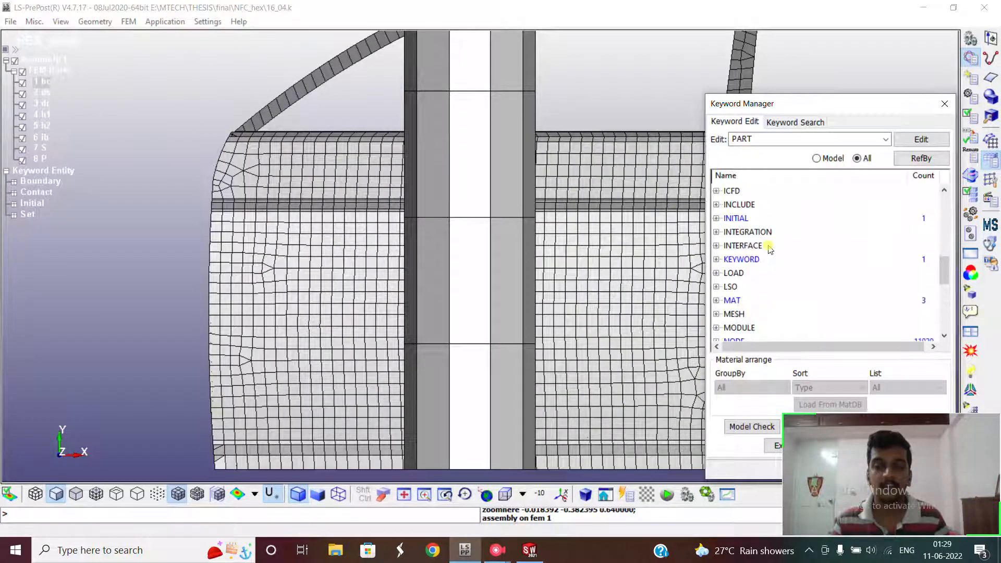
pyautogui.click(717, 260)
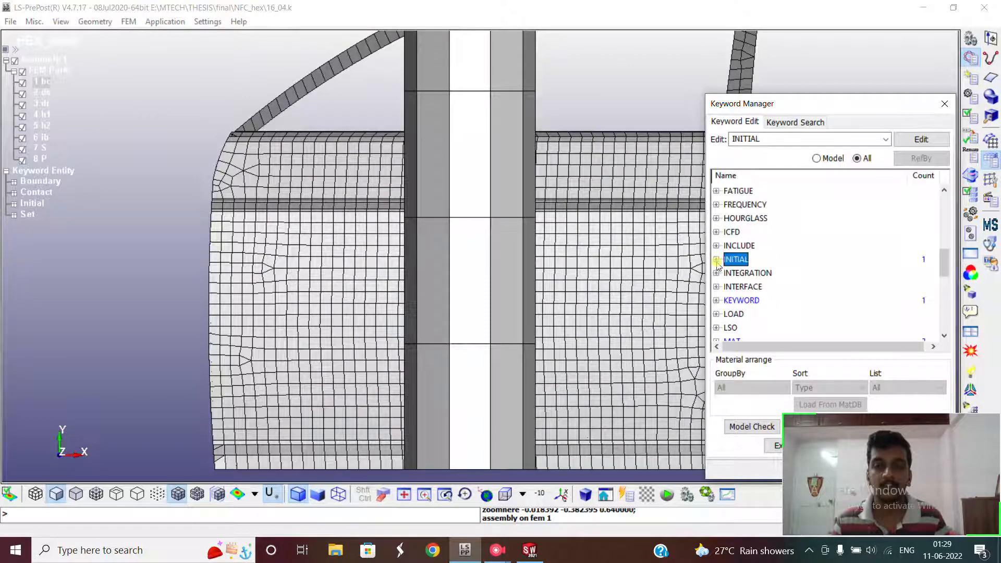
pyautogui.scroll(-1, 759, 274)
pyautogui.scroll(-15, 759, 274)
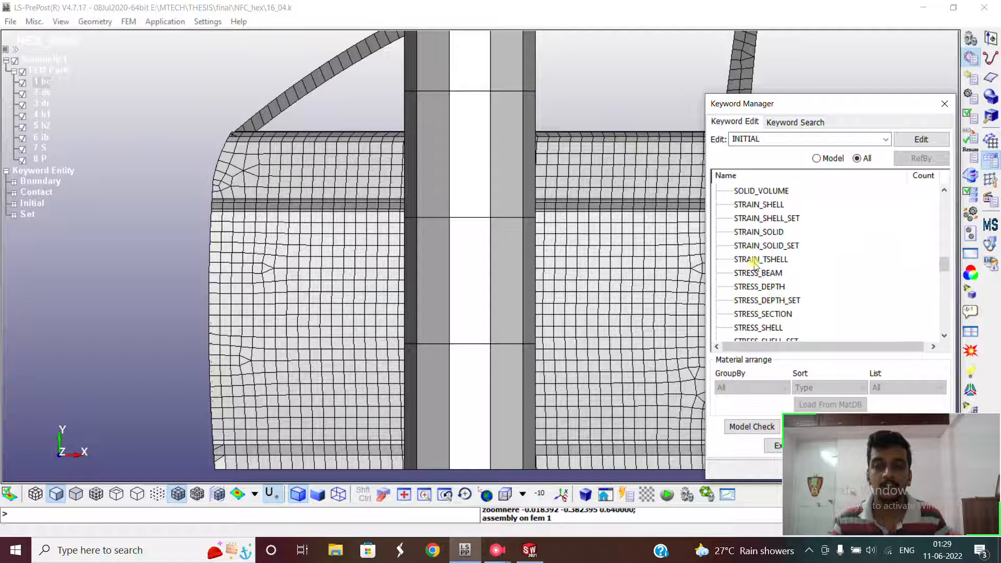
pyautogui.scroll(1, 754, 263)
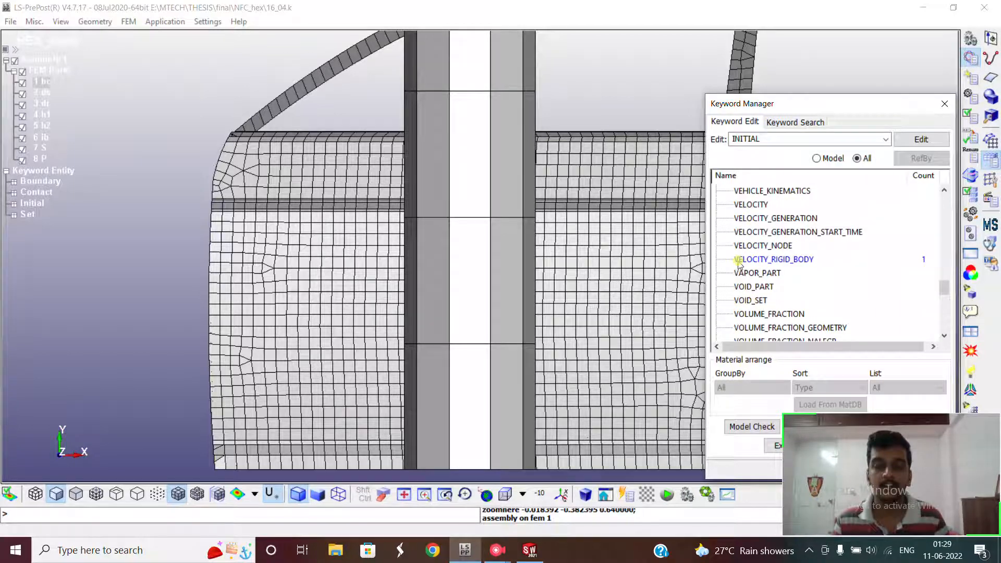
pyautogui.doubleClick(796, 260)
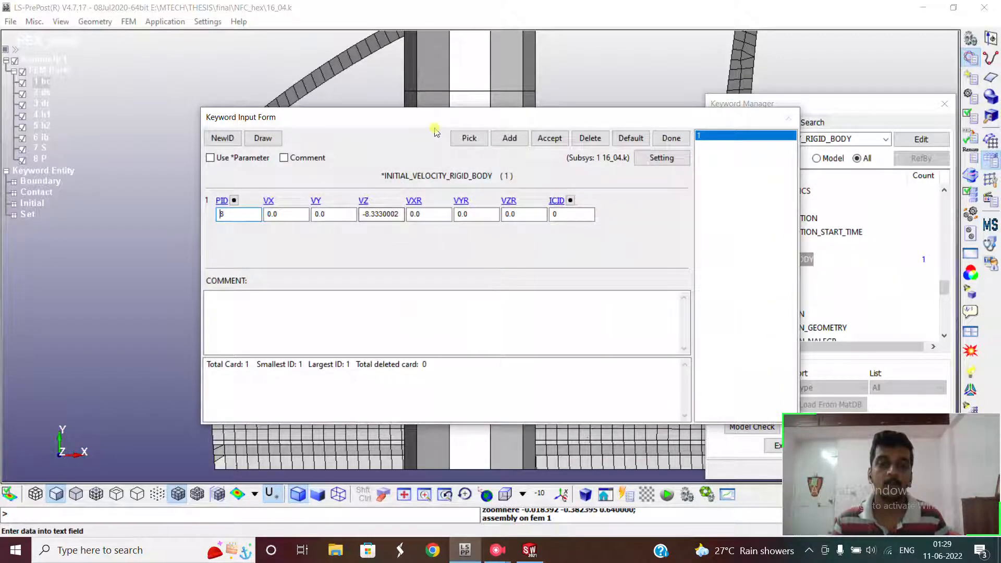
pyautogui.moveTo(586, 119); pyautogui.dragTo(853, 88)
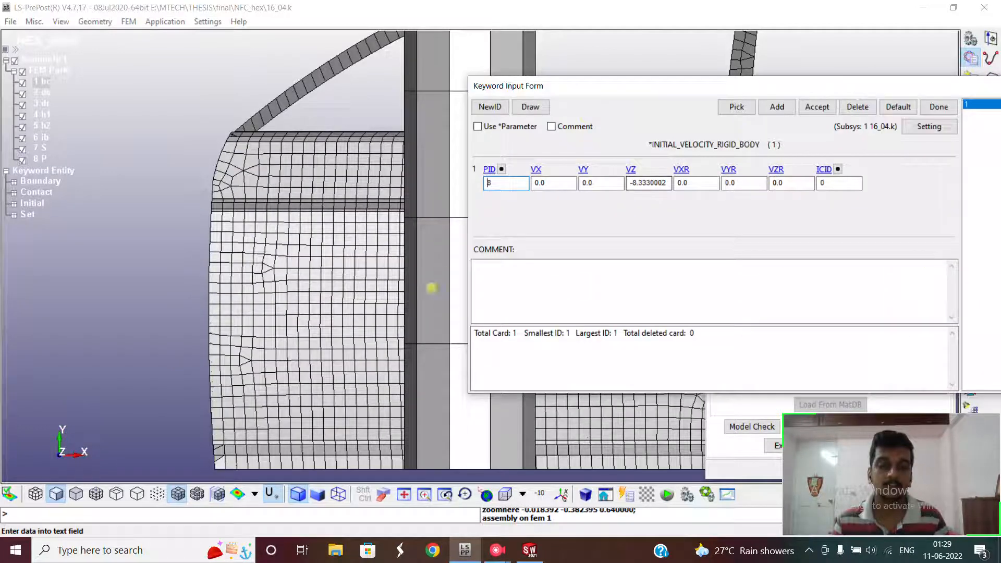
pyautogui.moveTo(384, 273); pyautogui.dragTo(213, 307)
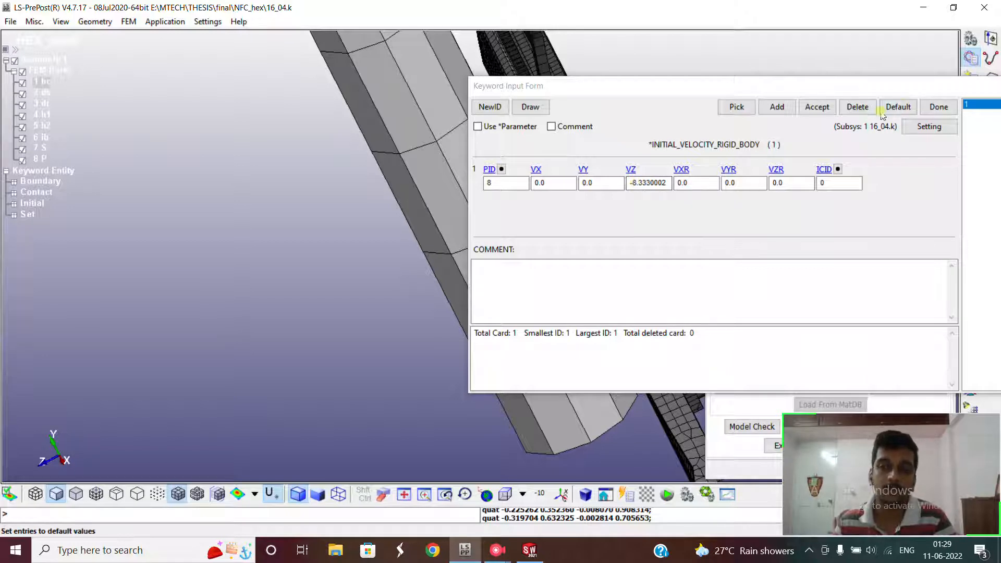
pyautogui.click(818, 107)
pyautogui.click(938, 106)
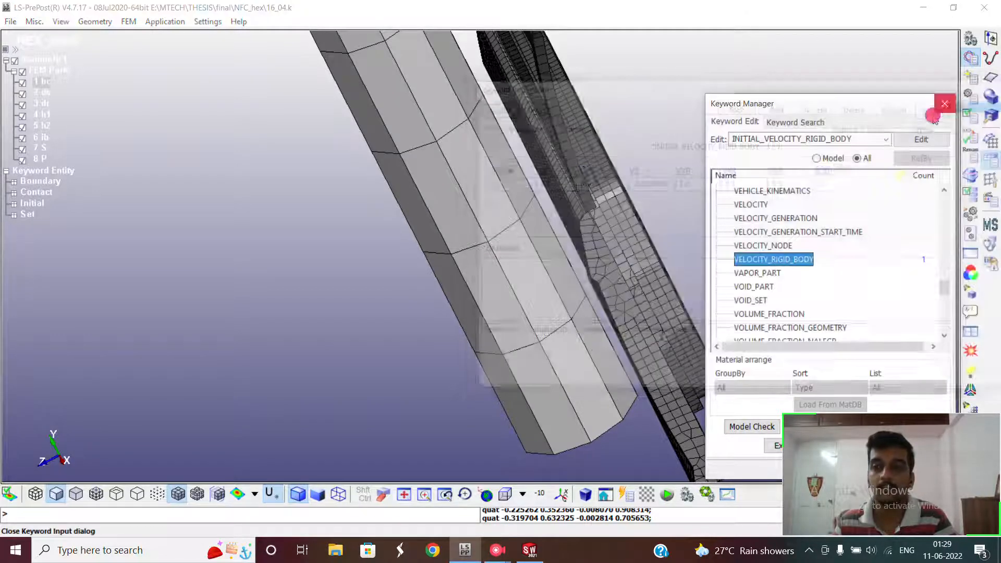
# Step: Collapse the INITIAL group, review the OSU and INN options of the ACCURACY card in the CONTROL group, and close the card
pyautogui.scroll(3, 756, 268)
pyautogui.scroll(15, 756, 268)
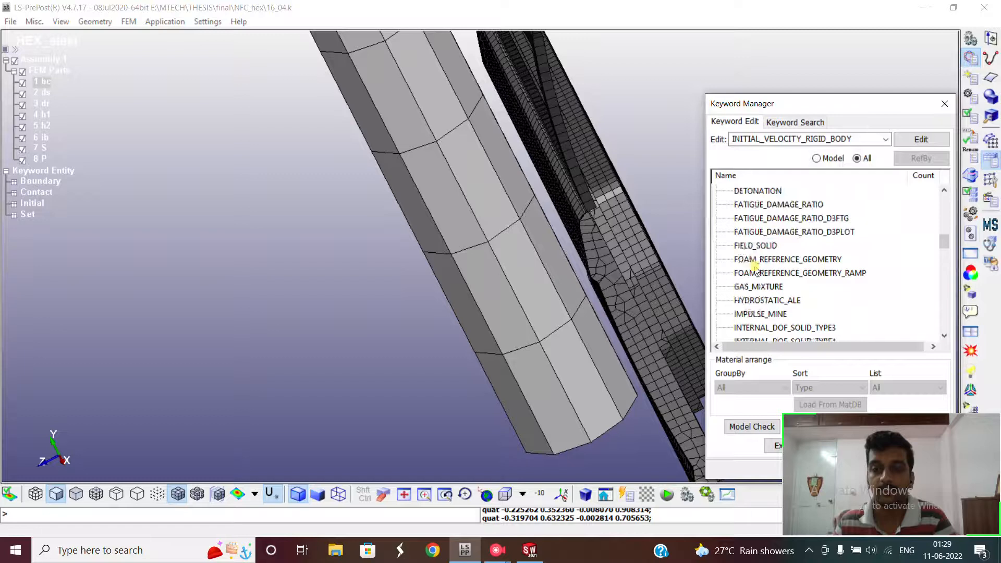
pyautogui.click(716, 219)
pyautogui.scroll(6, 772, 259)
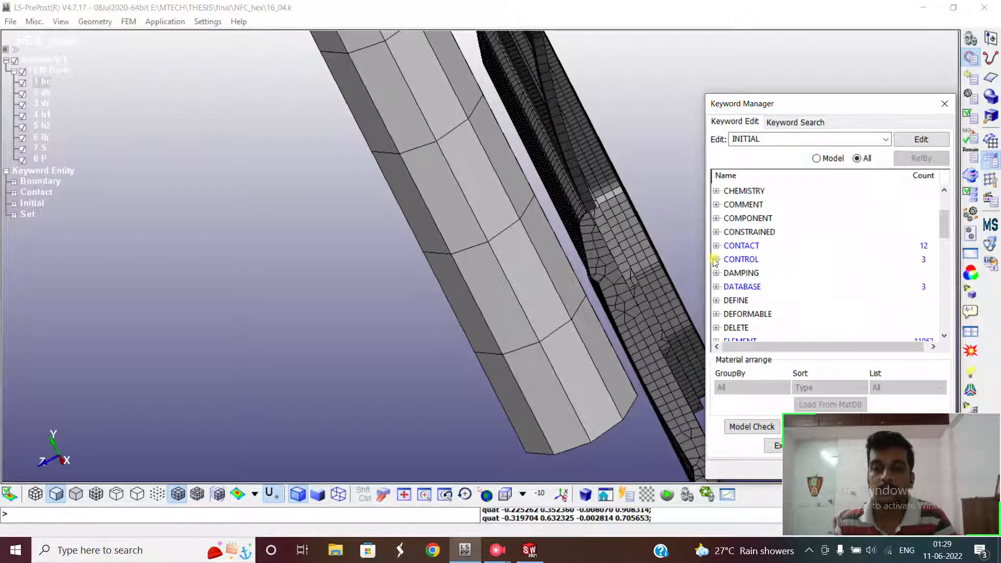
pyautogui.click(715, 260)
pyautogui.scroll(-1, 762, 267)
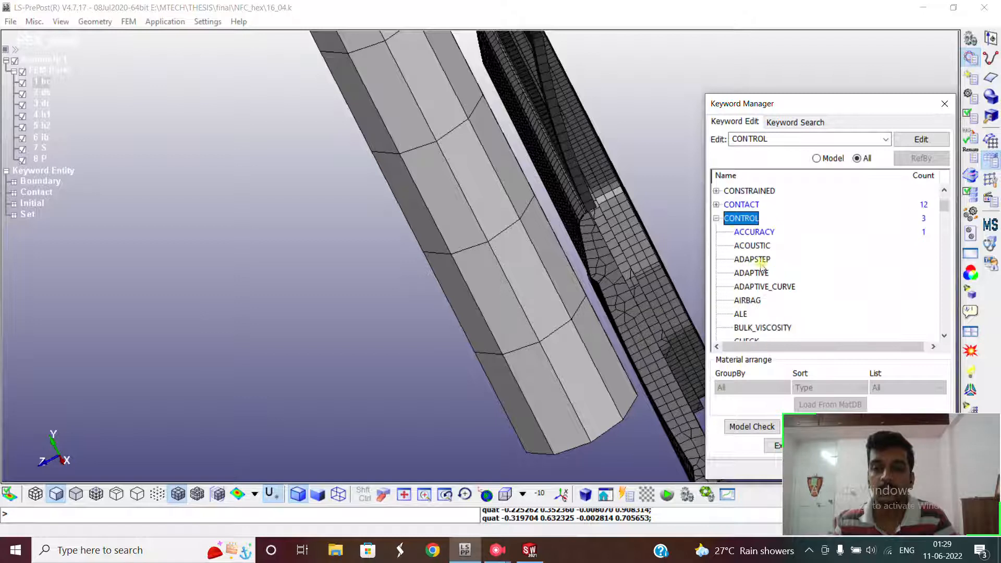
pyautogui.doubleClick(758, 233)
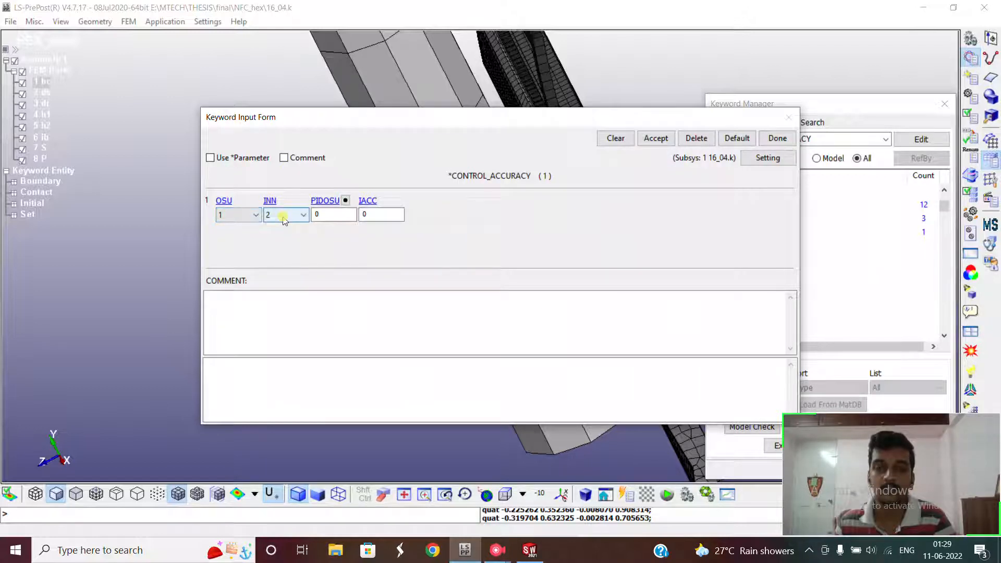
pyautogui.click(777, 139)
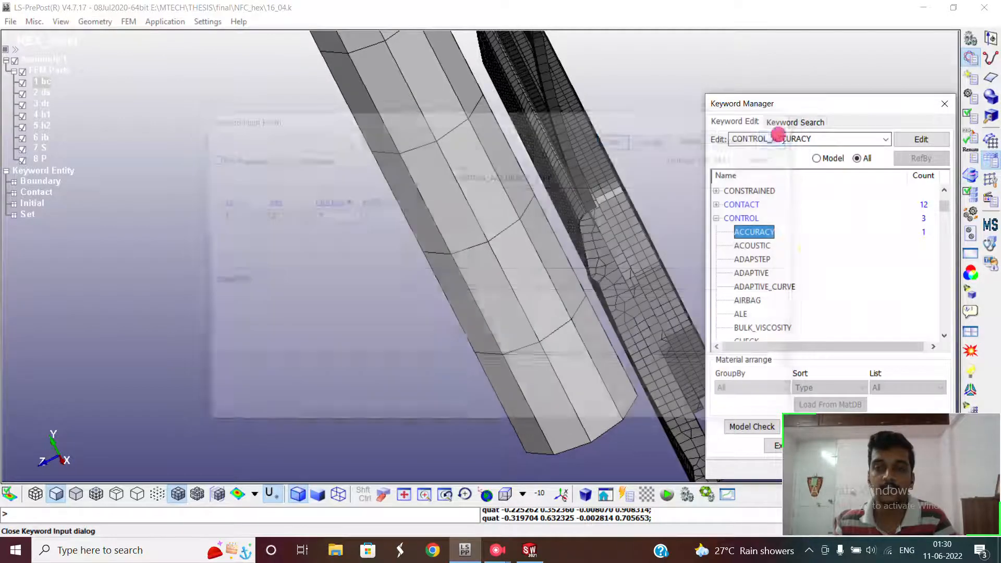
# Step: Review the IHQ and QH values of the HOURGLASS card in the CONTROL group and close the card
pyautogui.scroll(-10, 801, 240)
pyautogui.scroll(-10, 802, 240)
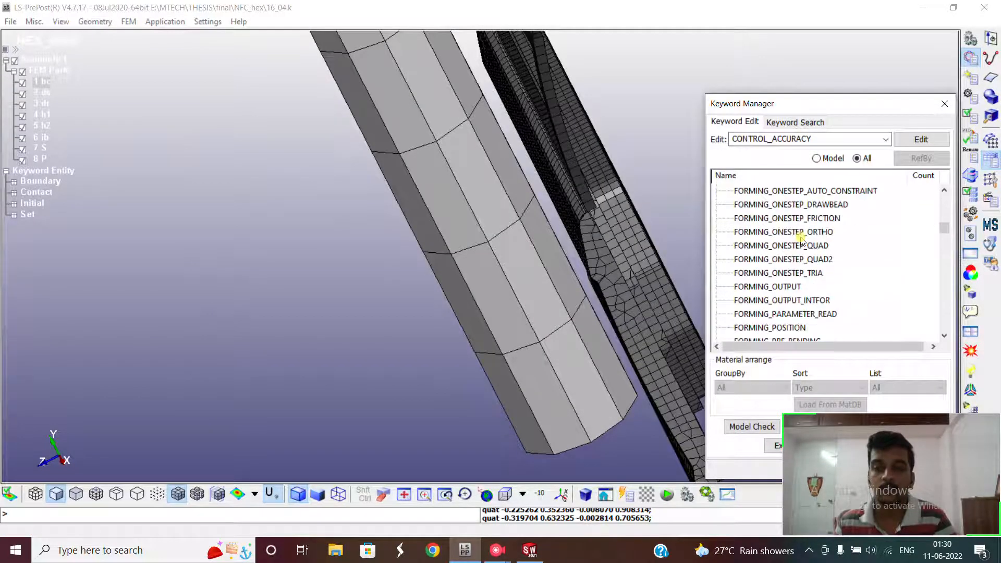
pyautogui.scroll(1, 764, 239)
pyautogui.doubleClick(763, 234)
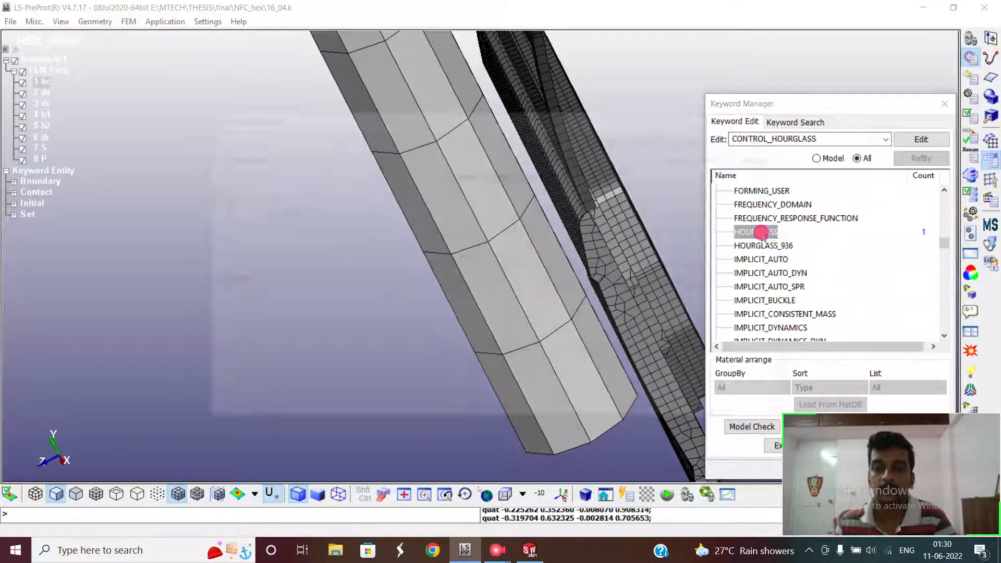
pyautogui.click(301, 216)
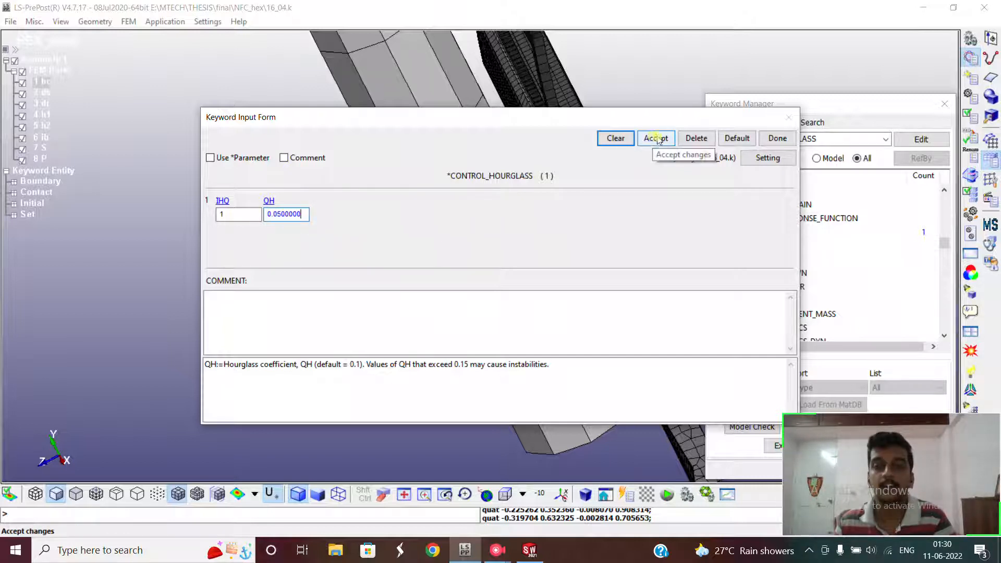
pyautogui.click(777, 139)
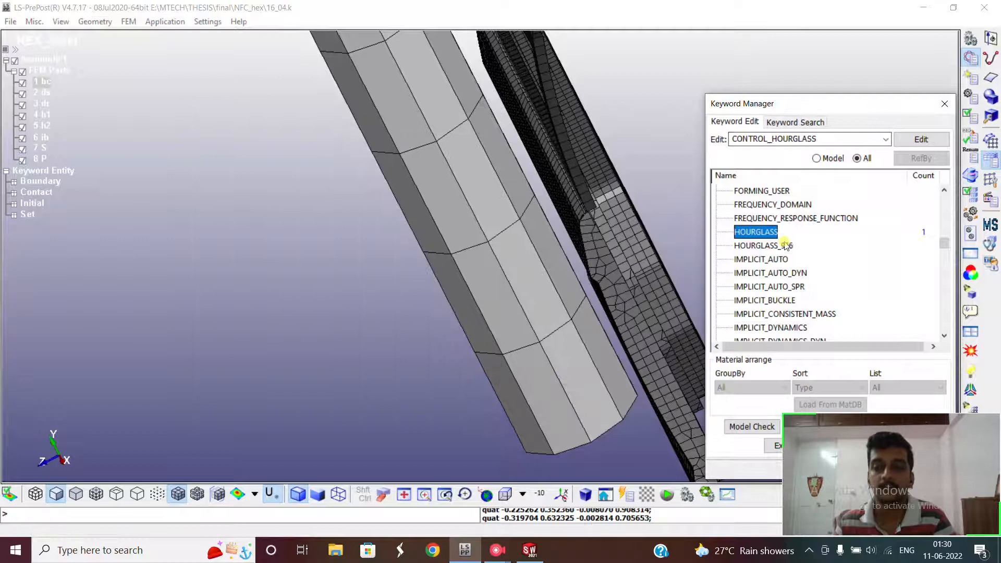
# Step: Collapse the CONTROL group and expand the CONTACT group
pyautogui.scroll(5, 787, 245)
pyautogui.scroll(11, 786, 245)
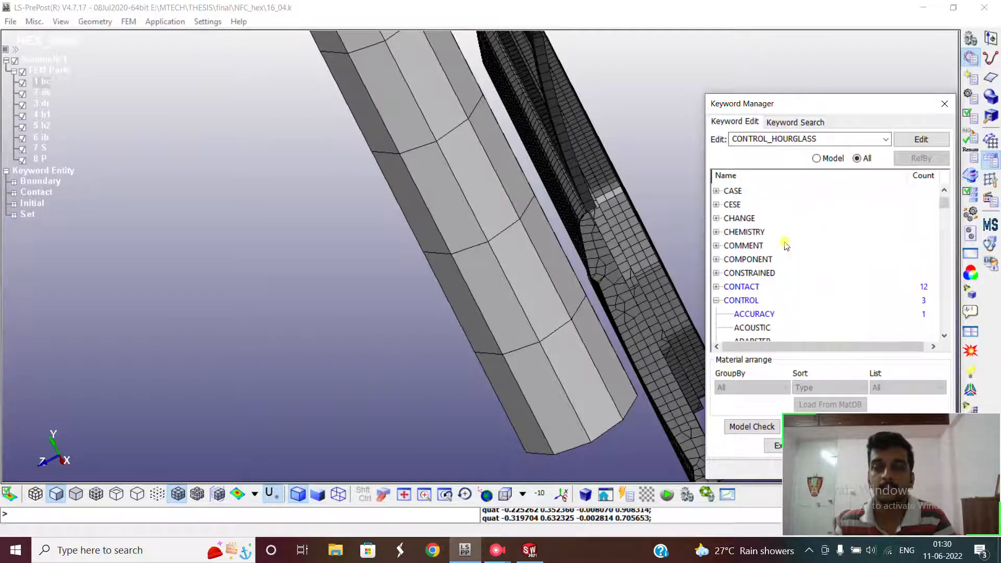
pyautogui.scroll(-1, 721, 265)
pyautogui.click(717, 260)
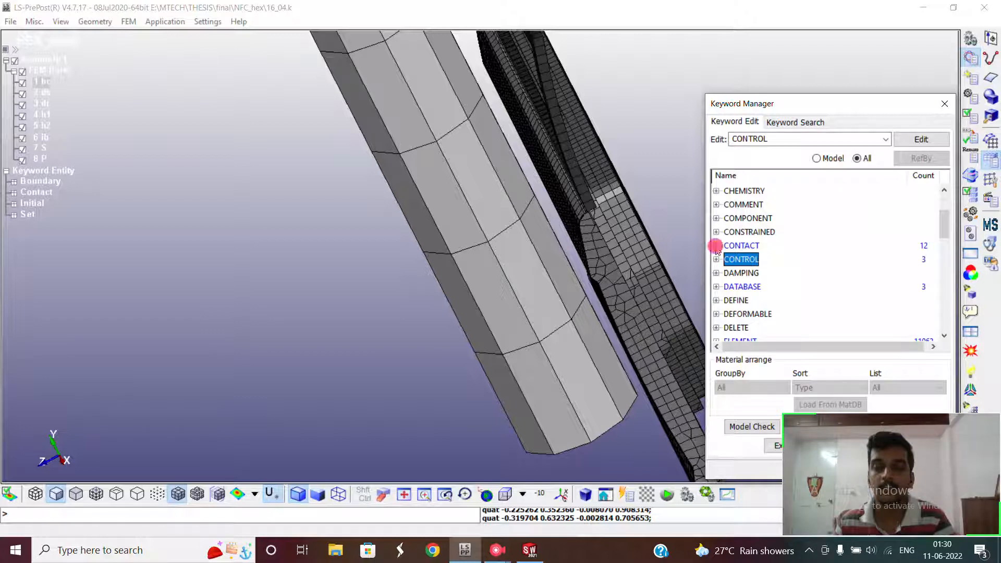
pyautogui.click(716, 247)
pyautogui.click(716, 247)
pyautogui.click(716, 247)
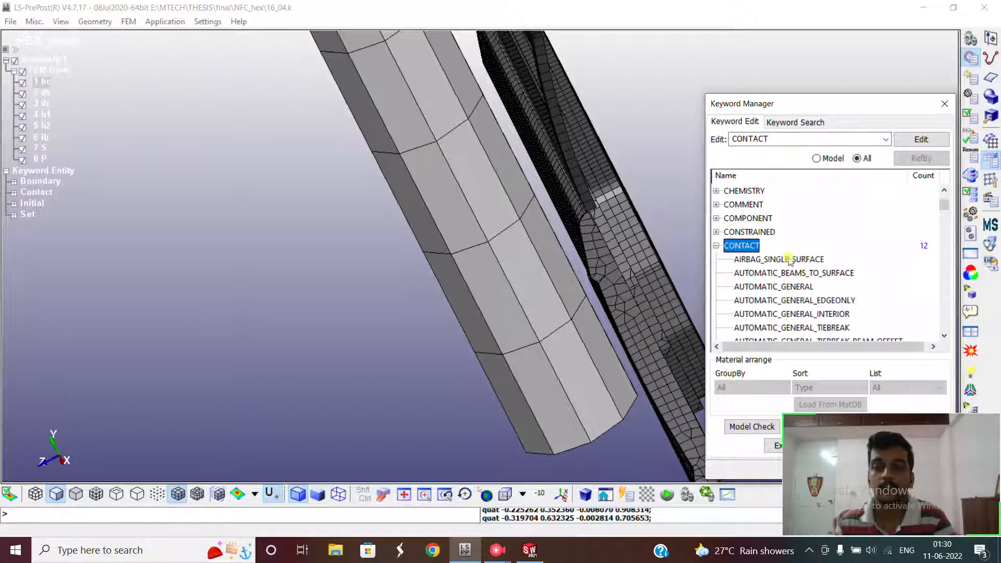
# Step: Look through the CONTACT group for the contact types in use, with the keyword manager placed clear of the whole pole and door model
pyautogui.scroll(-10, 790, 260)
pyautogui.scroll(-6, 790, 260)
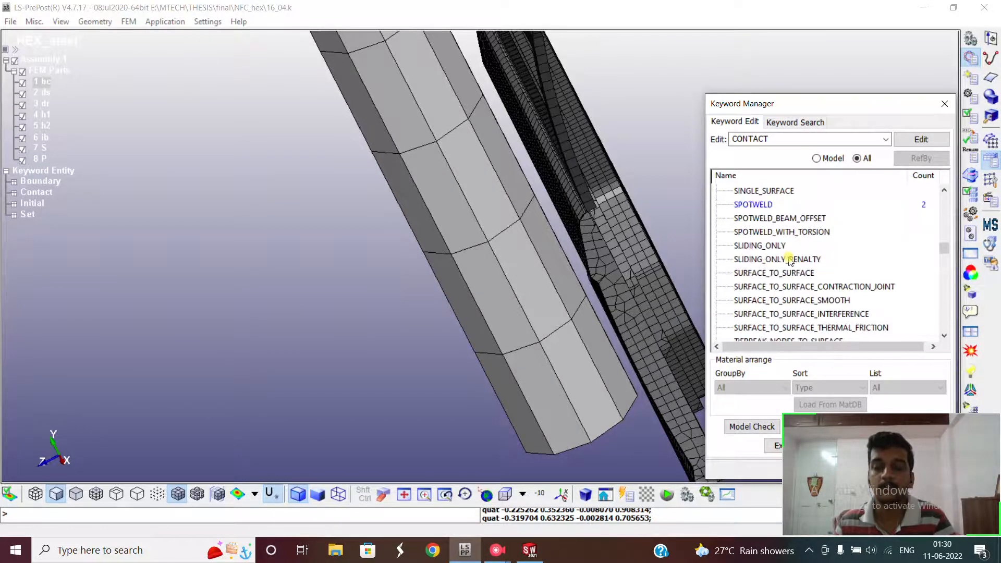
pyautogui.scroll(1, 789, 260)
pyautogui.moveTo(820, 104); pyautogui.dragTo(168, 43)
pyautogui.moveTo(445, 264)
pyautogui.keyDown('ctrl'); pyautogui.mouseDown()
pyautogui.moveTo(655, 208)
pyautogui.moveTo(688, 221)
pyautogui.moveTo(639, 254)
pyautogui.moveTo(577, 233)
pyautogui.moveTo(588, 224)
pyautogui.moveTo(584, 239)
pyautogui.moveTo(480, 241)
pyautogui.moveTo(496, 223)
pyautogui.mouseUp(); pyautogui.keyUp('ctrl')
pyautogui.scroll(-2, 496, 224)
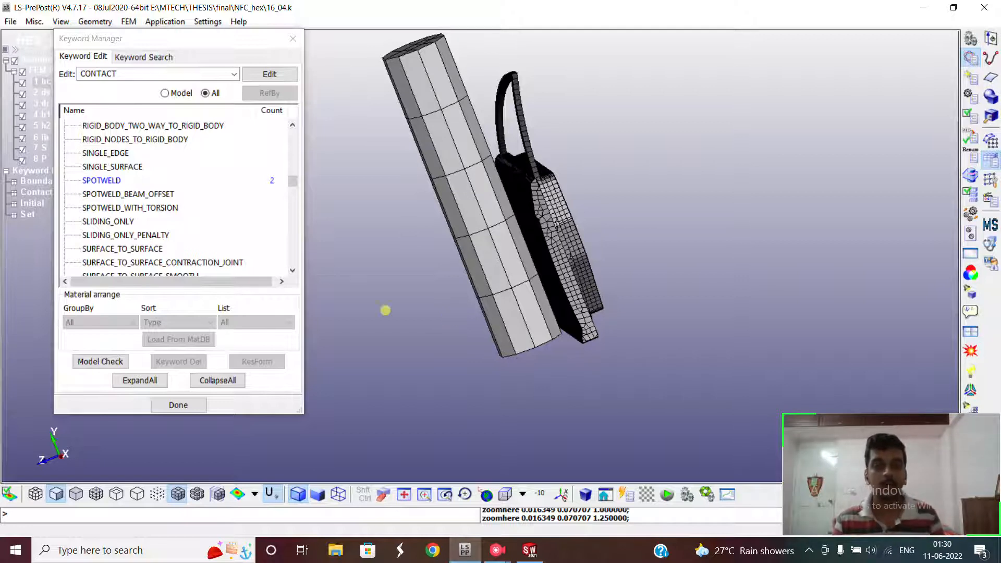
pyautogui.scroll(-11, 152, 210)
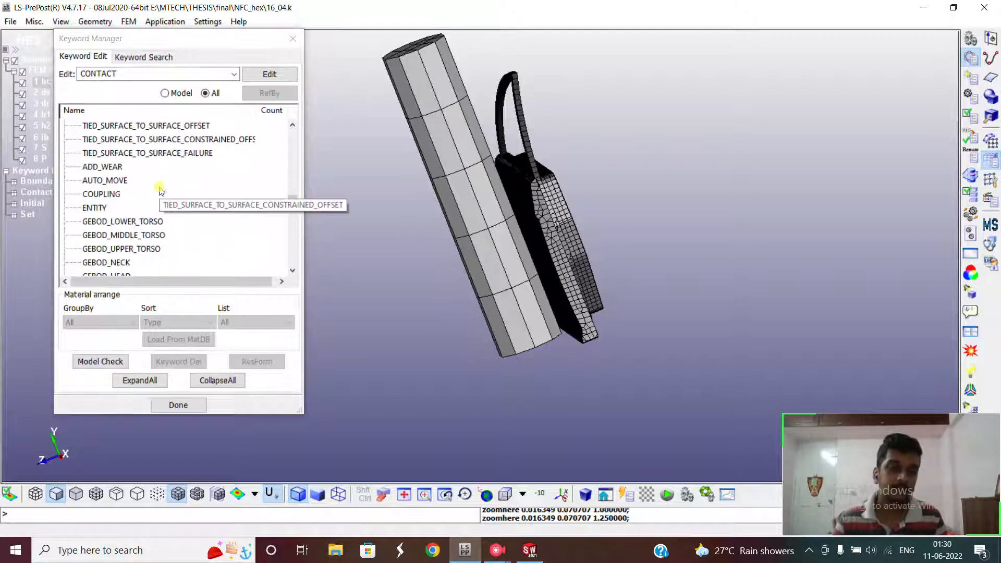
pyautogui.scroll(3, 160, 192)
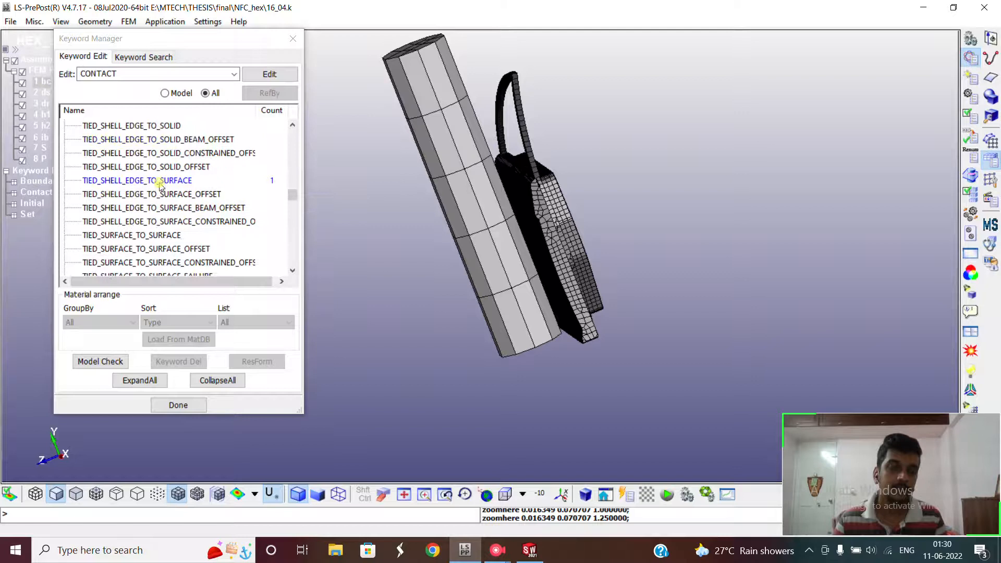
pyautogui.scroll(20, 160, 188)
pyautogui.scroll(-1, 160, 191)
pyautogui.scroll(-20, 160, 187)
pyautogui.scroll(16, 161, 179)
pyautogui.scroll(2, 160, 178)
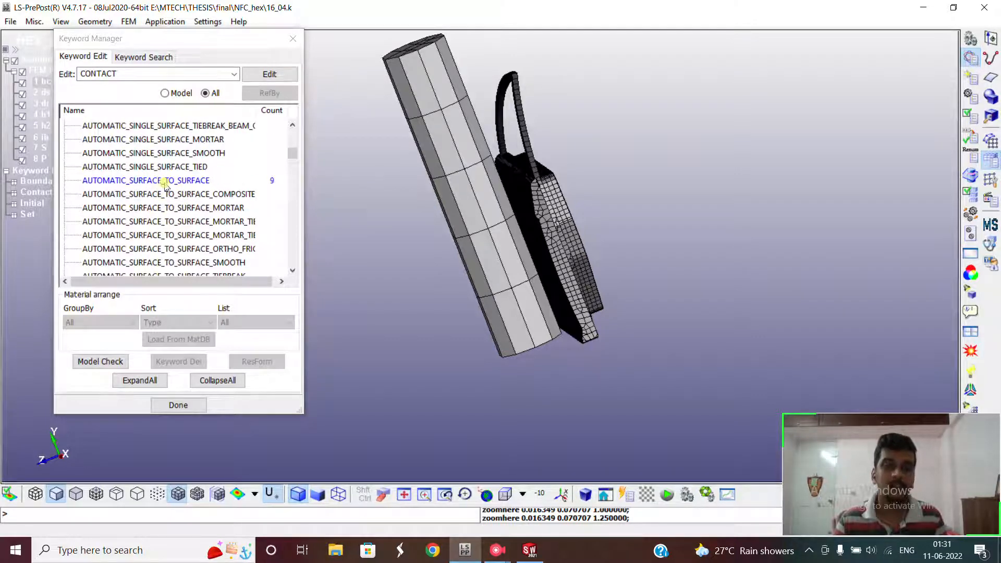
# Step: Open the PtoS card of AUTOMATIC_SURFACE_TO_SURFACE, set SSTYP to 3 for part ID, and check the MSTYP option
pyautogui.click(165, 181)
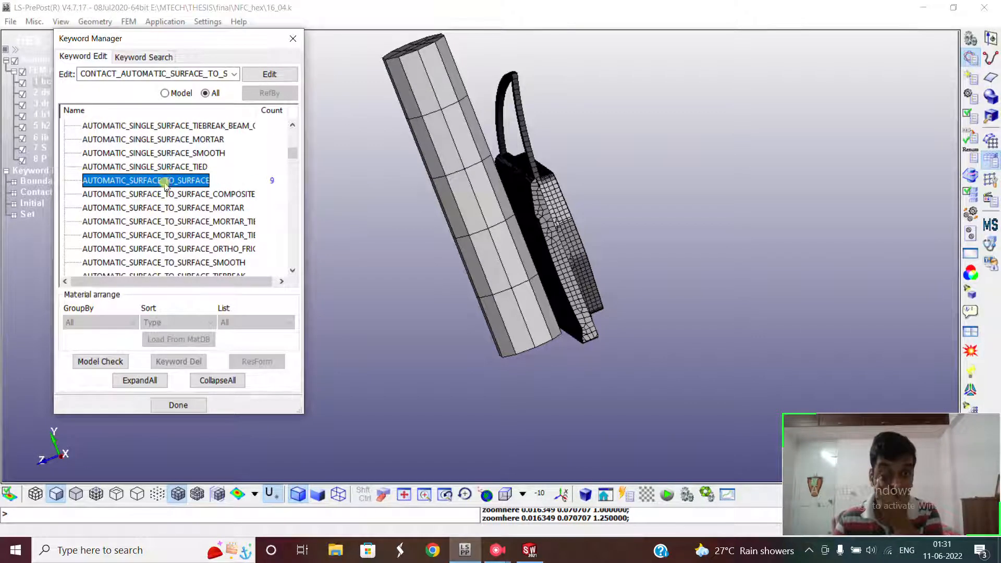
pyautogui.doubleClick(164, 182)
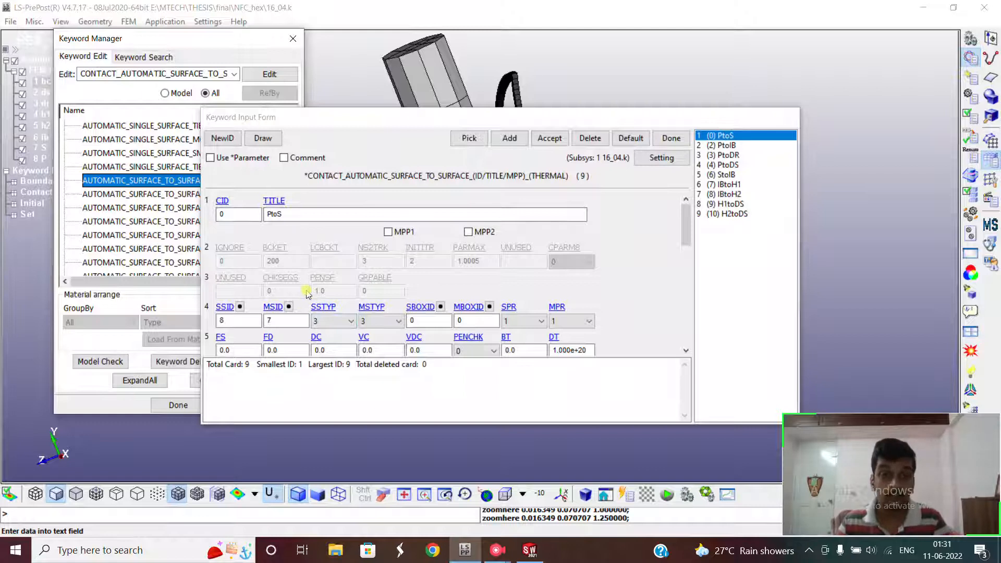
pyautogui.scroll(-1, 304, 307)
pyautogui.click(329, 302)
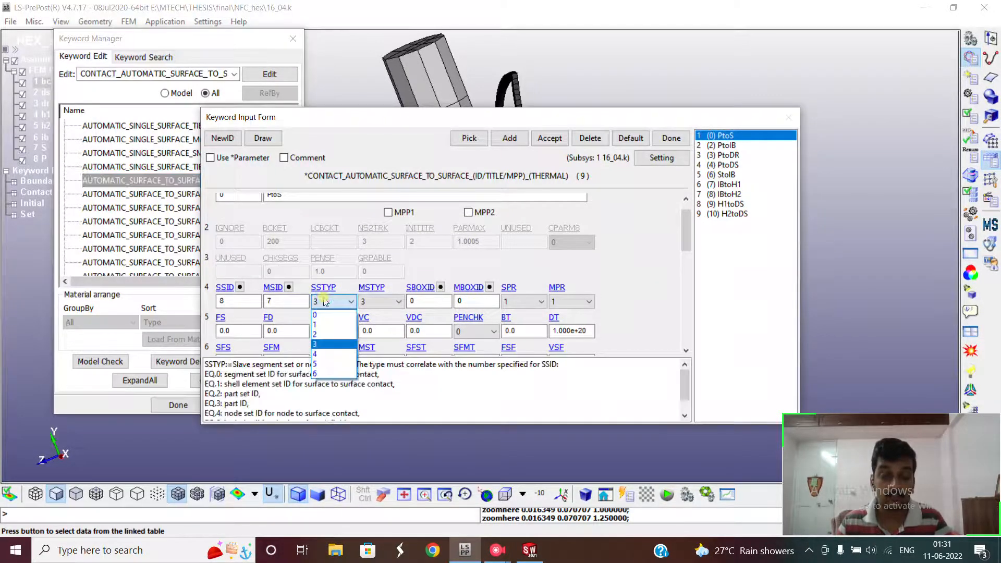
pyautogui.click(325, 344)
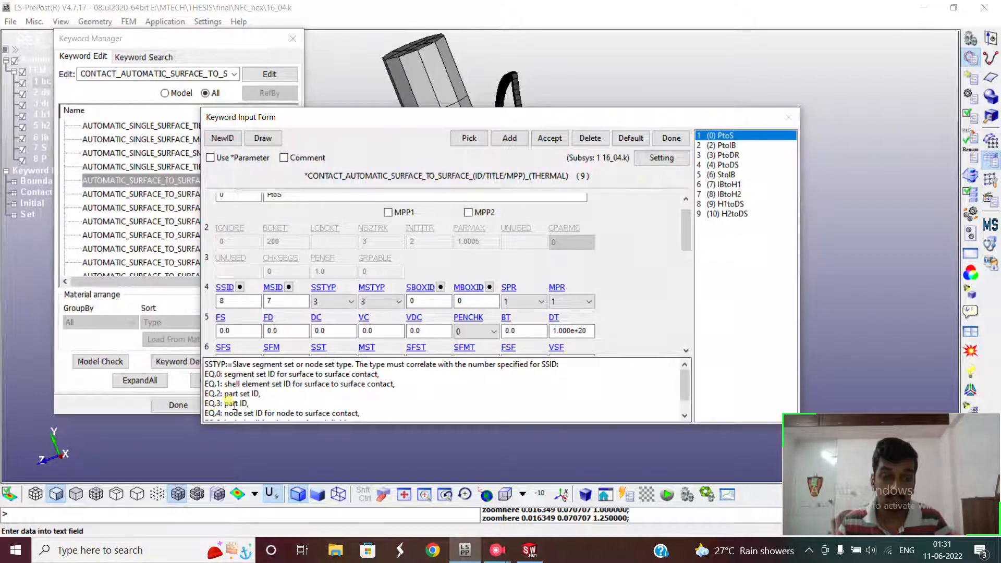
pyautogui.click(346, 305)
pyautogui.click(345, 304)
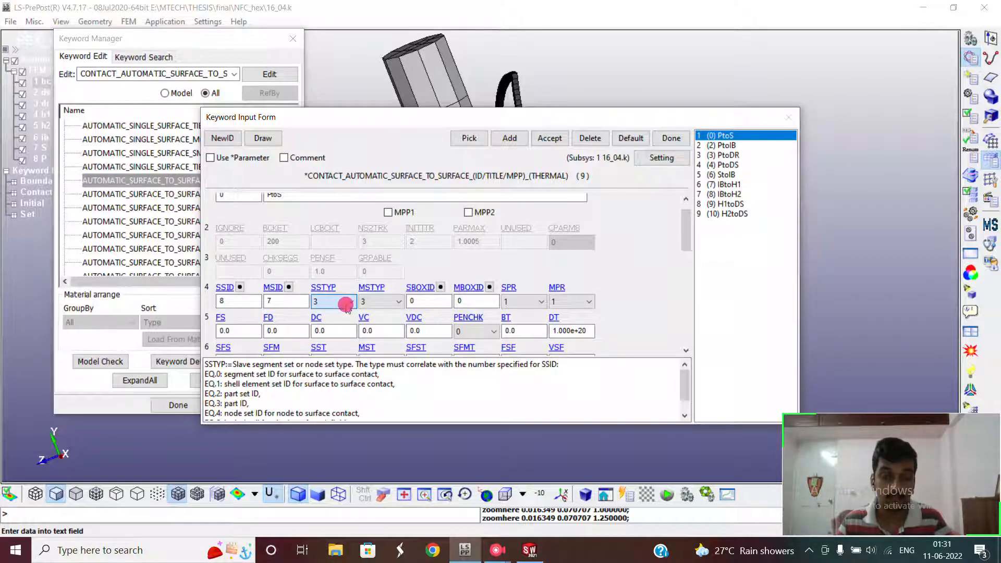
pyautogui.click(381, 301)
pyautogui.click(380, 300)
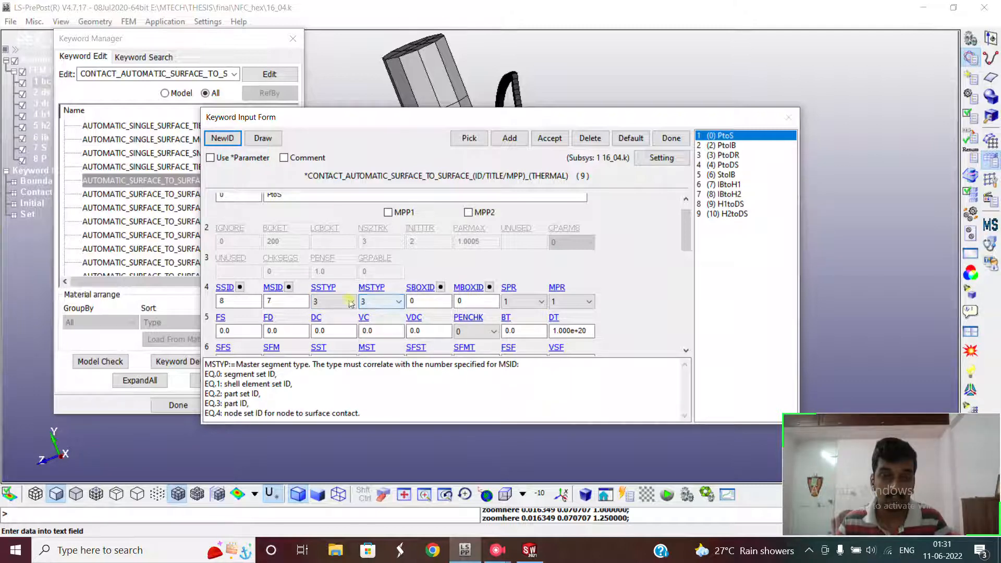
pyautogui.click(321, 301)
pyautogui.click(321, 300)
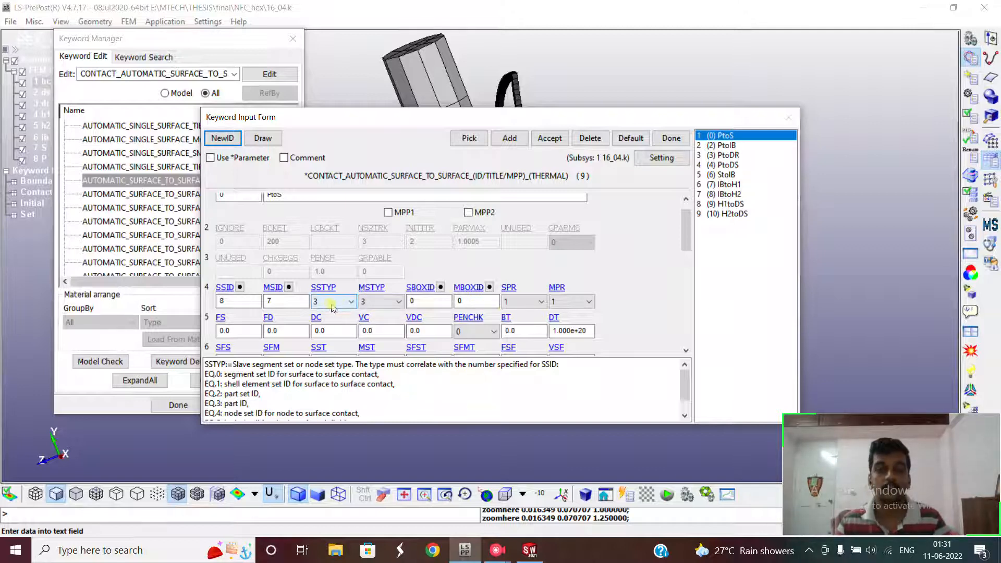
# Step: Set SPR and MPR to 1 on the PtoS contact to include slave and master side forces
pyautogui.click(532, 303)
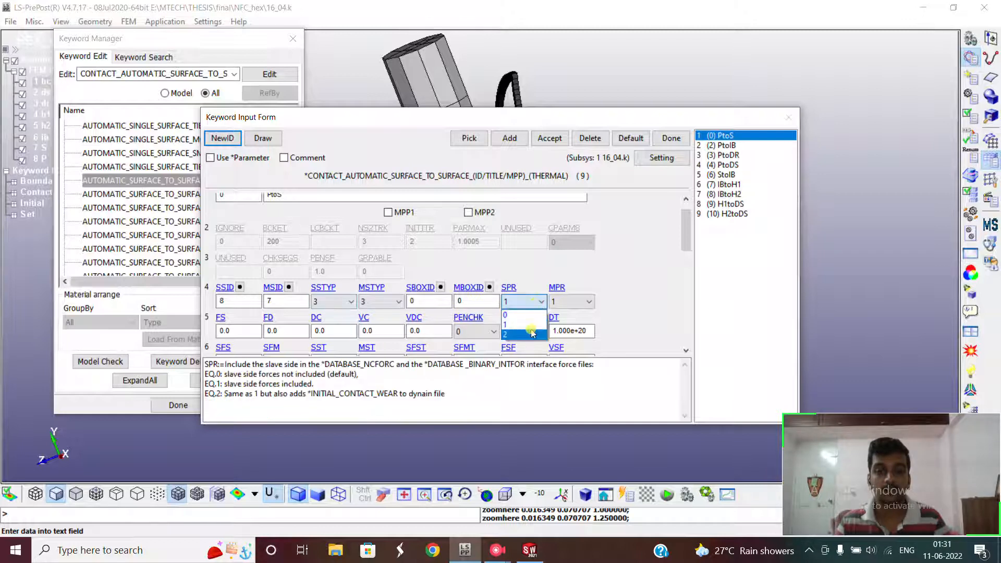
pyautogui.click(530, 325)
pyautogui.click(570, 303)
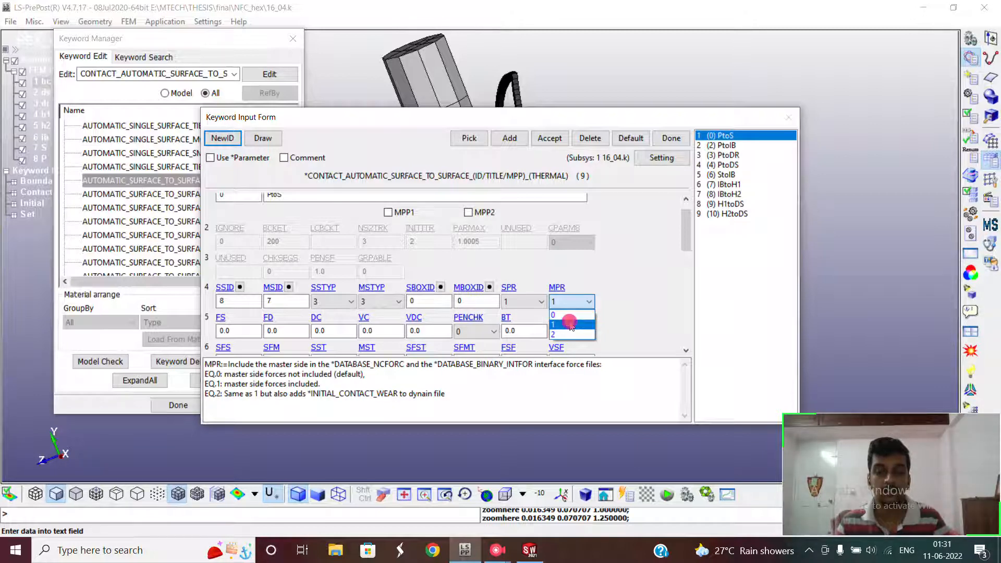
pyautogui.click(570, 324)
# Step: Link the SSID of the PtoS contact to part P and its MSID to part S
pyautogui.click(237, 287)
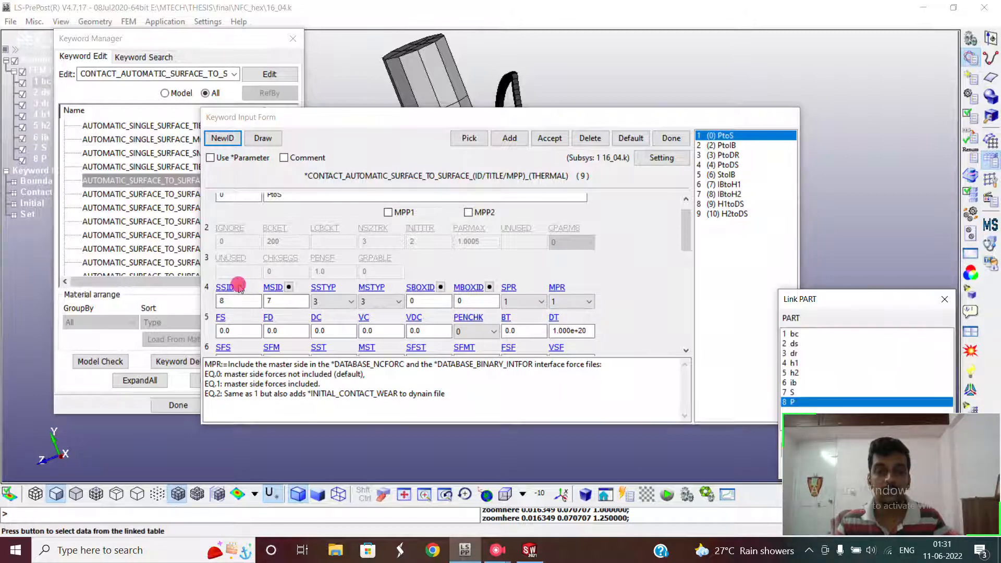
pyautogui.moveTo(825, 310); pyautogui.dragTo(757, 107)
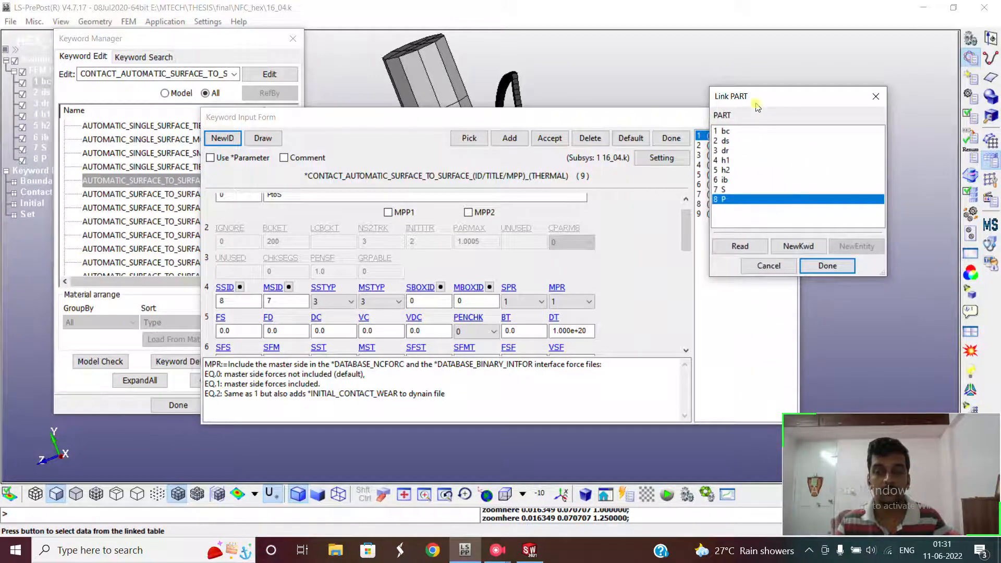
pyautogui.click(828, 267)
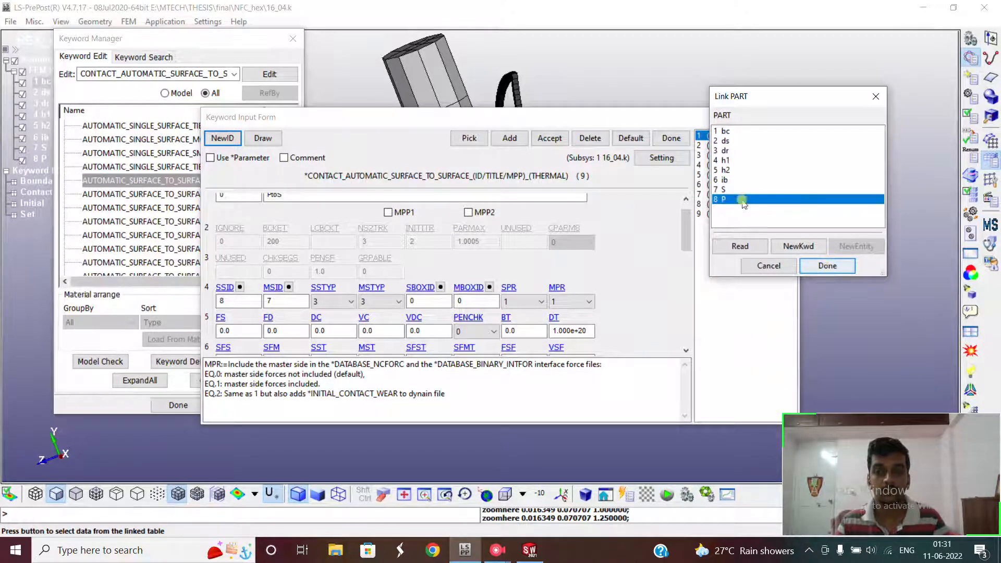
pyautogui.click(828, 266)
pyautogui.click(289, 287)
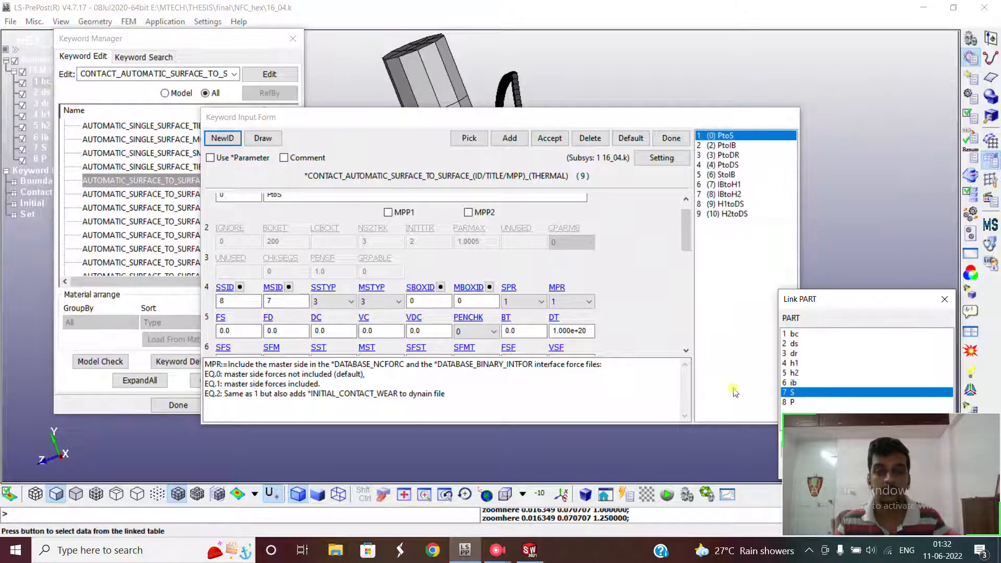
pyautogui.moveTo(809, 302); pyautogui.dragTo(755, 109)
pyautogui.click(843, 280)
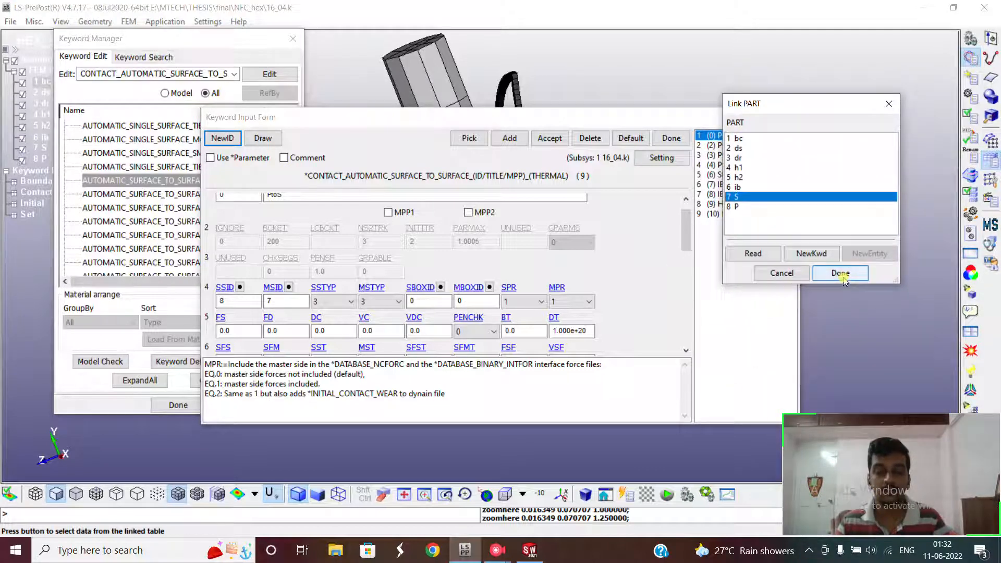
# Step: Examine the pole and door surfaces that meet in the PtoS contact, and bring the contact card back into view
pyautogui.moveTo(671, 118); pyautogui.dragTo(229, 160)
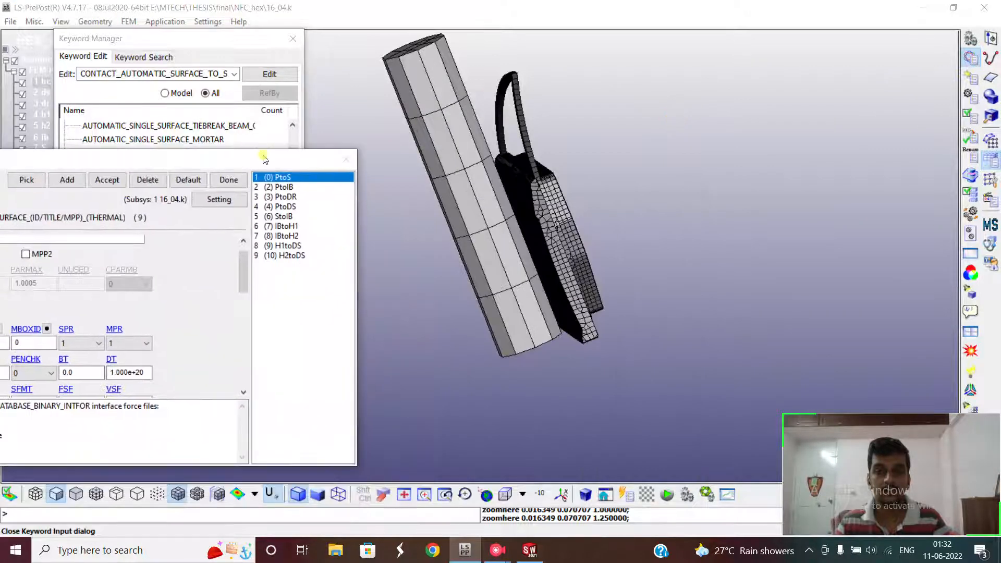
pyautogui.moveTo(530, 226); pyautogui.dragTo(585, 235)
pyautogui.scroll(2, 580, 222)
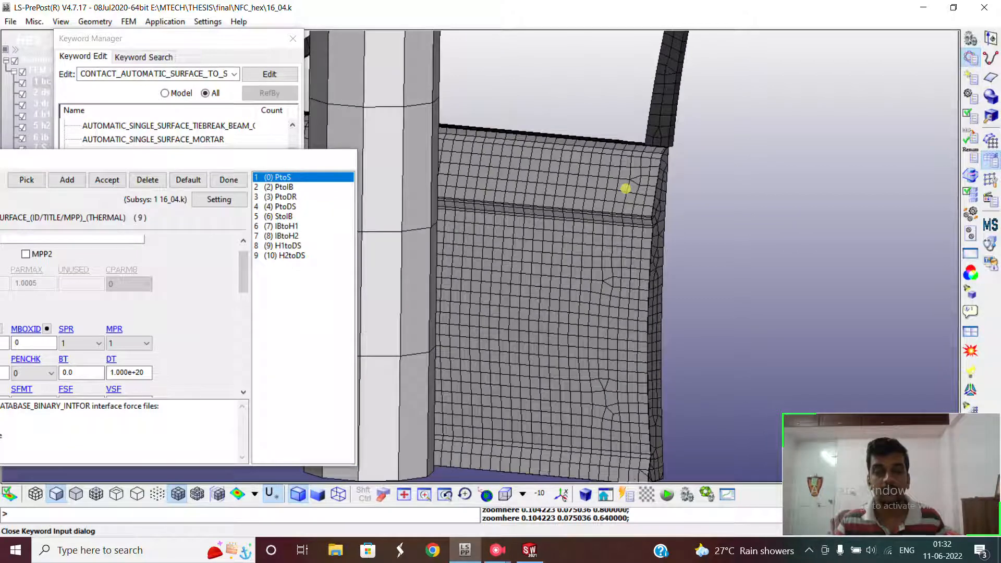
pyautogui.scroll(-3, 625, 188)
pyautogui.keyDown('shift'); pyautogui.moveTo(608, 194); pyautogui.dragTo(540, 217); pyautogui.keyUp('shift')
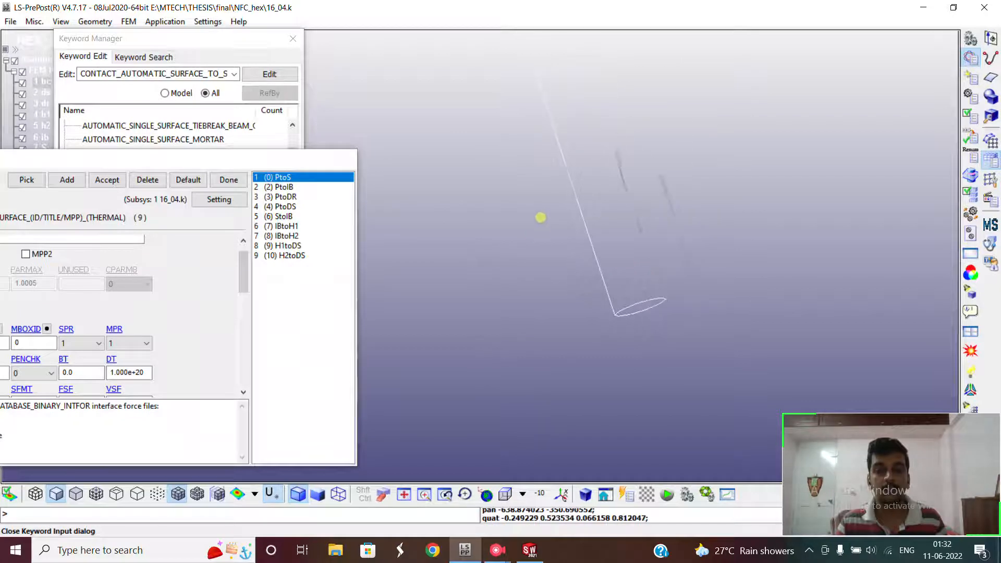
pyautogui.click(259, 159)
pyautogui.moveTo(258, 159); pyautogui.dragTo(482, 109)
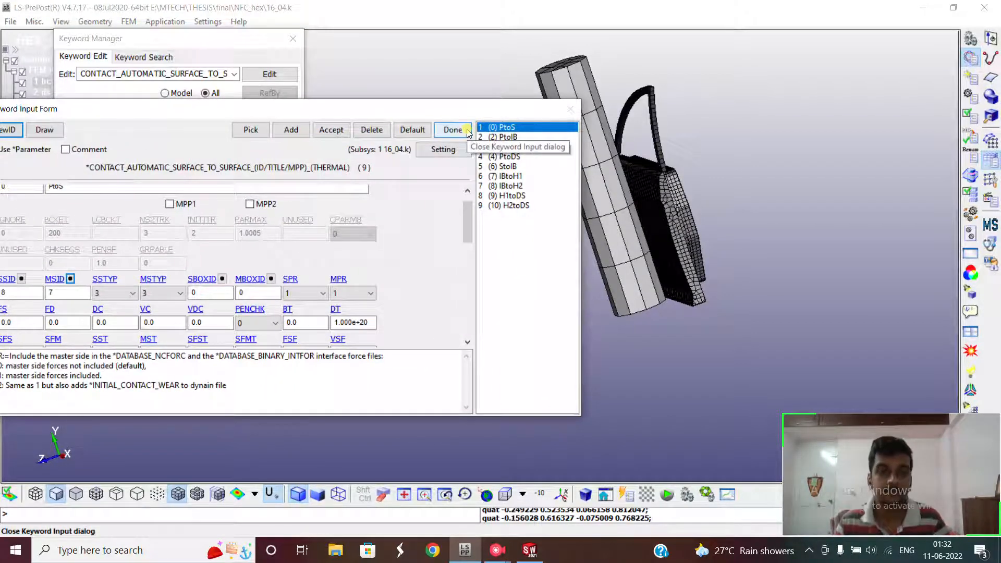
# Step: Look through the surface-to-surface contact cards from PtoS to H2toDS, comparing their slave and master IDs, and close the form
pyautogui.click(508, 136)
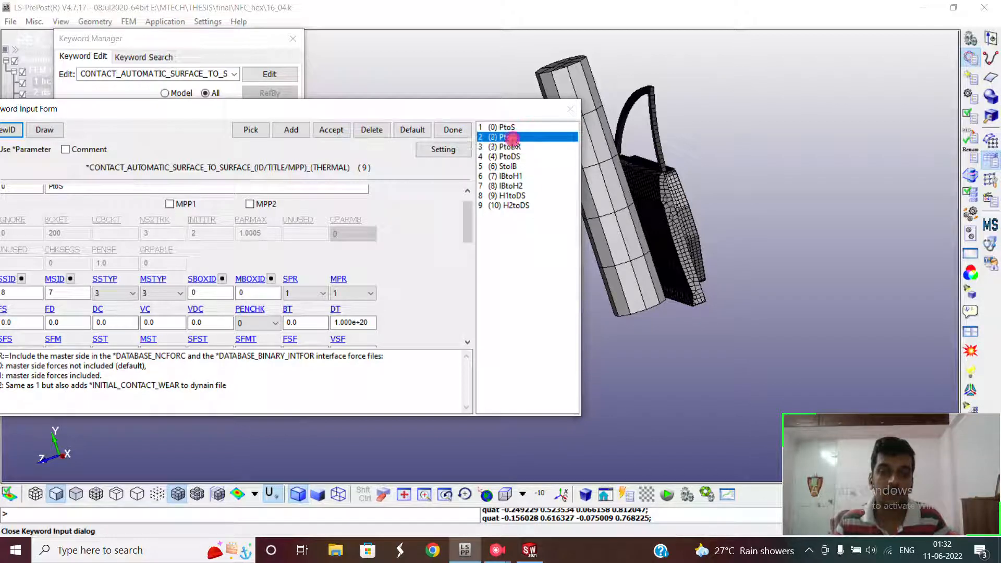
pyautogui.click(510, 146)
pyautogui.click(512, 157)
pyautogui.click(514, 186)
pyautogui.click(515, 196)
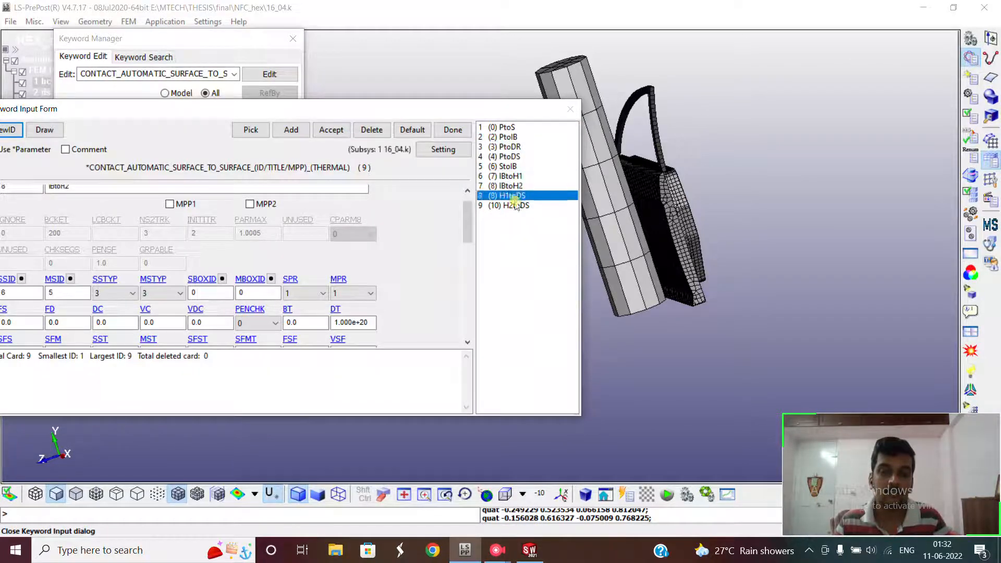
pyautogui.click(516, 206)
pyautogui.click(514, 129)
pyautogui.click(511, 136)
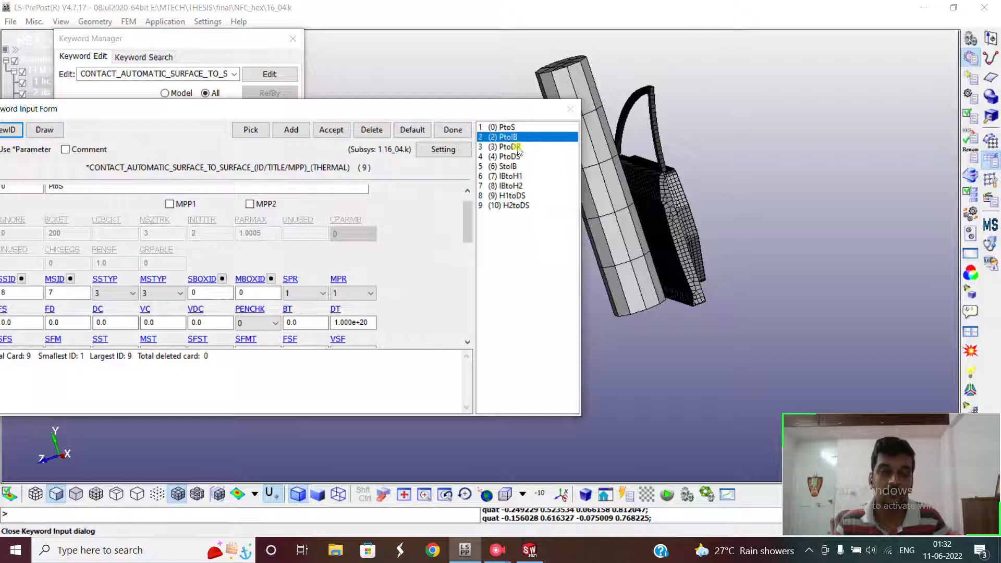
pyautogui.click(513, 146)
pyautogui.click(515, 157)
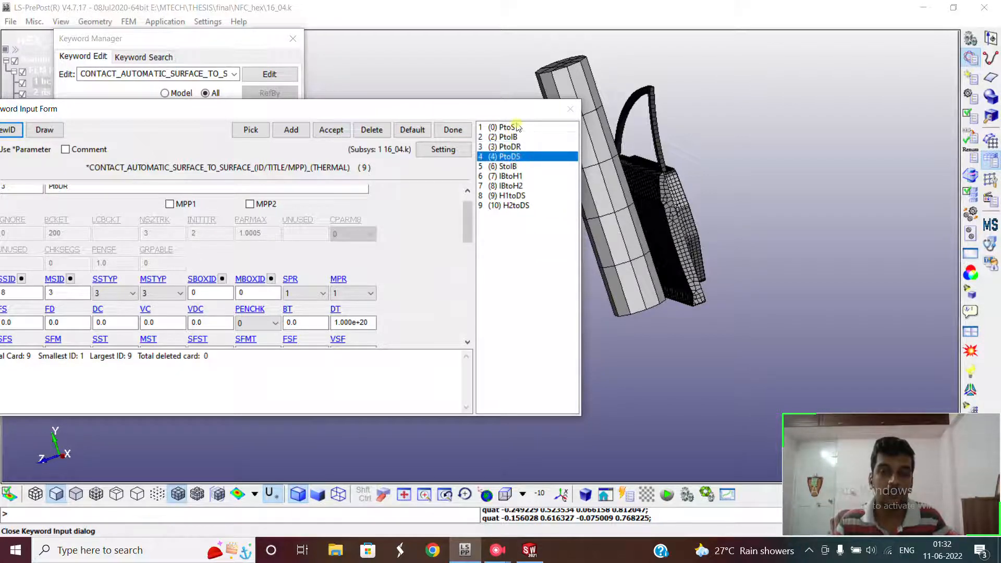
pyautogui.click(516, 127)
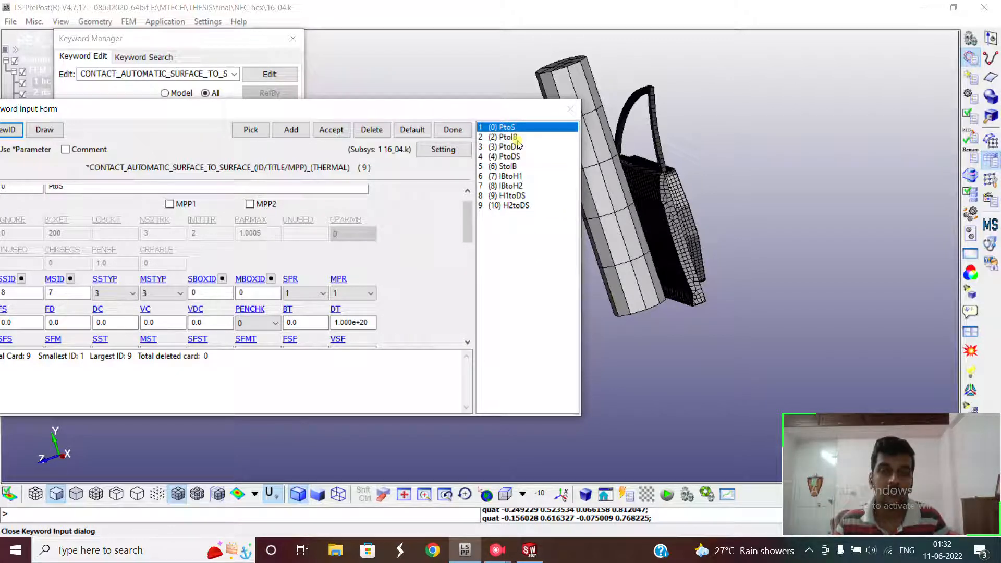
pyautogui.click(513, 136)
pyautogui.click(513, 146)
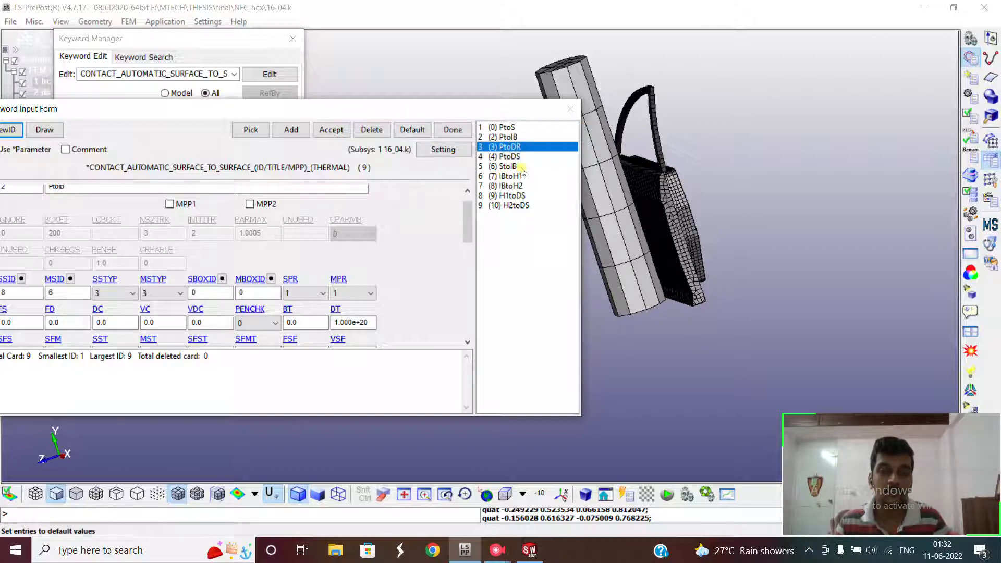
pyautogui.click(520, 176)
pyautogui.click(520, 186)
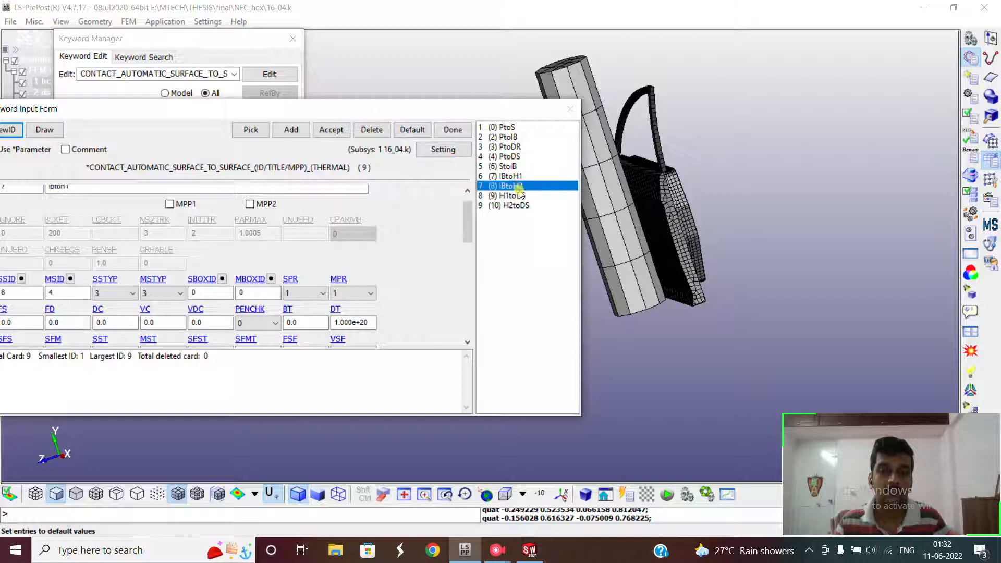
pyautogui.click(521, 196)
pyautogui.click(521, 204)
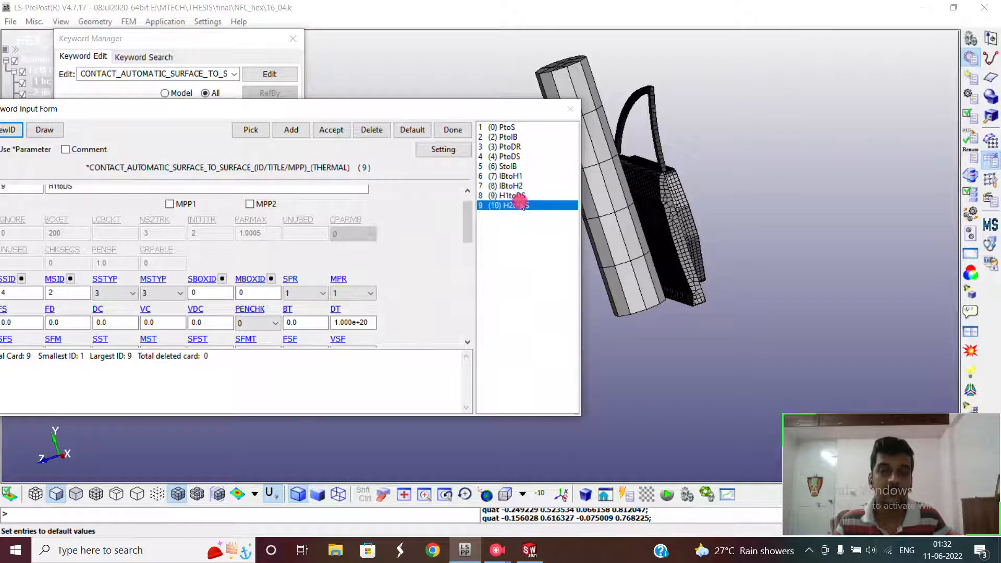
pyautogui.click(453, 130)
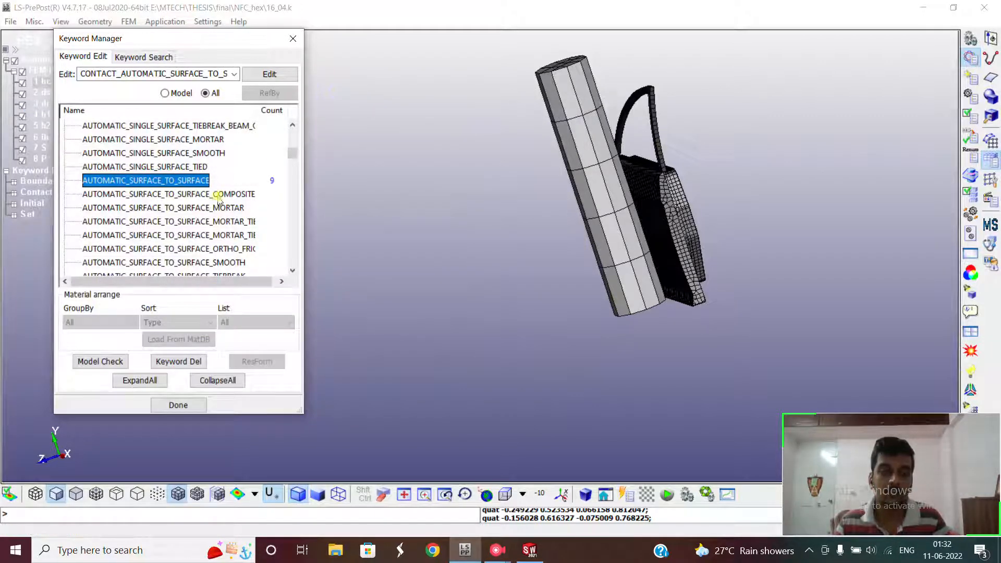
# Step: Find the SPOTWELD keyword among the contact types and open its cards
pyautogui.scroll(9, 211, 201)
pyautogui.scroll(-8, 207, 204)
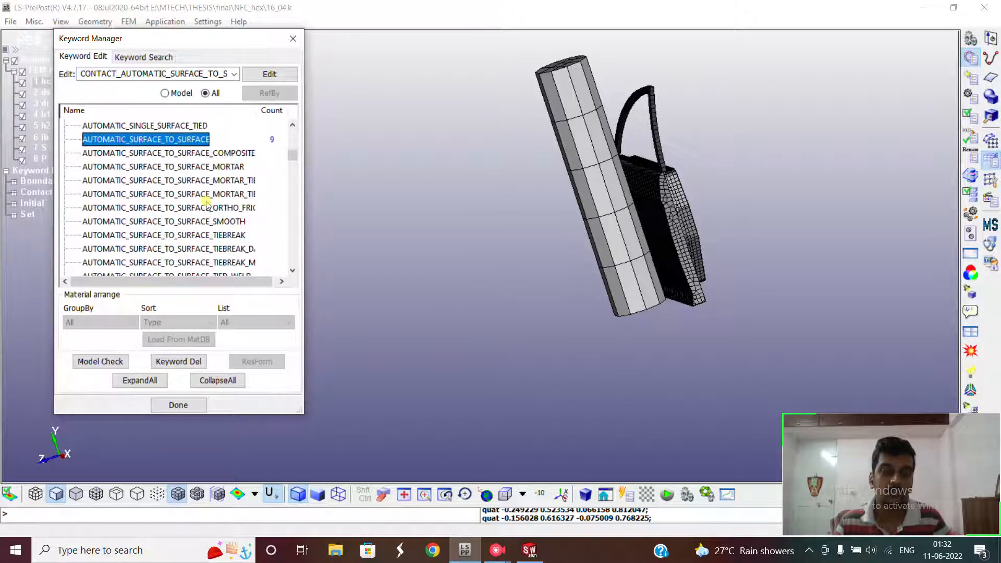
pyautogui.scroll(-5, 207, 203)
pyautogui.scroll(5, 201, 203)
pyautogui.scroll(-2, 201, 204)
pyautogui.scroll(-1, 200, 204)
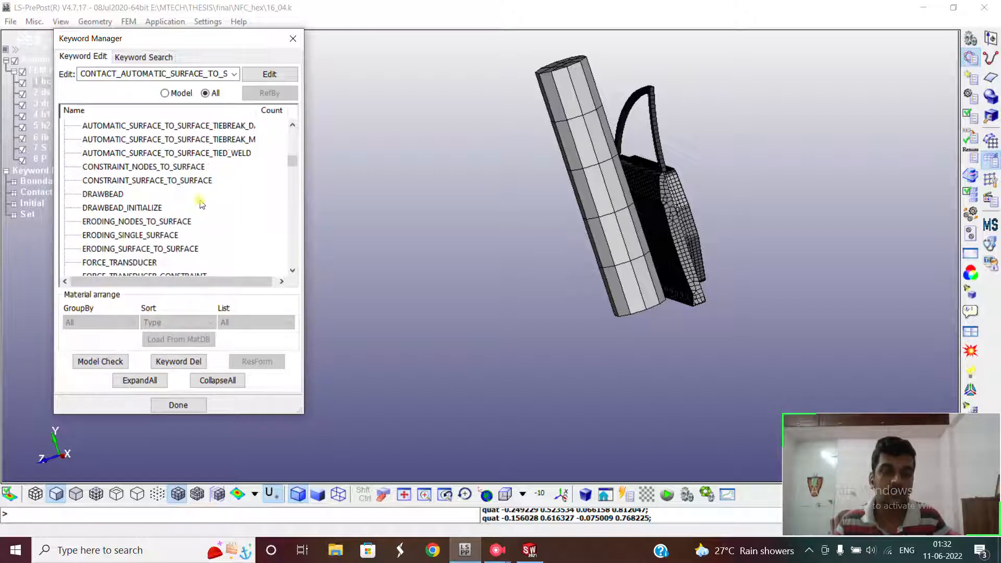
pyautogui.scroll(-12, 193, 203)
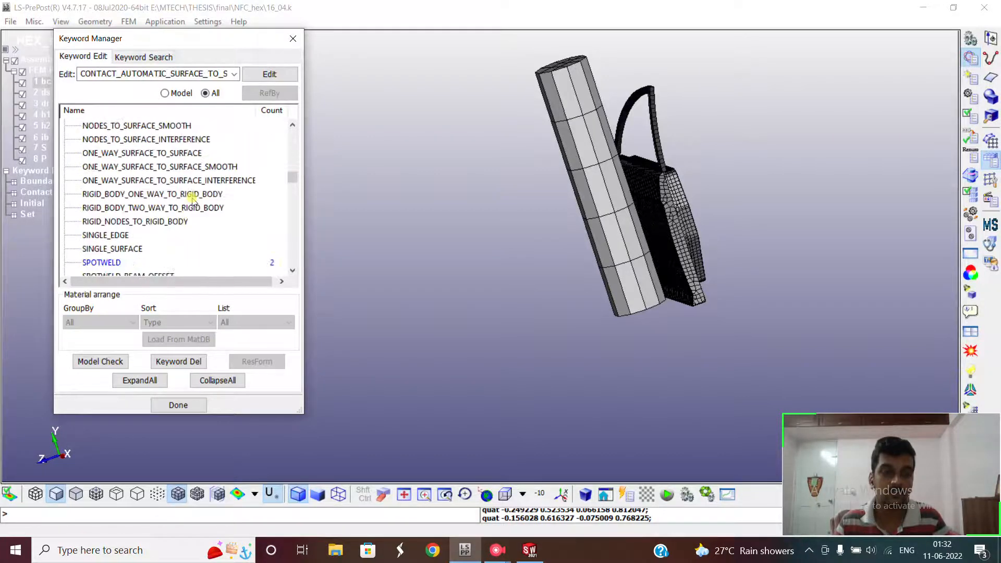
pyautogui.scroll(-1, 193, 203)
pyautogui.click(120, 181)
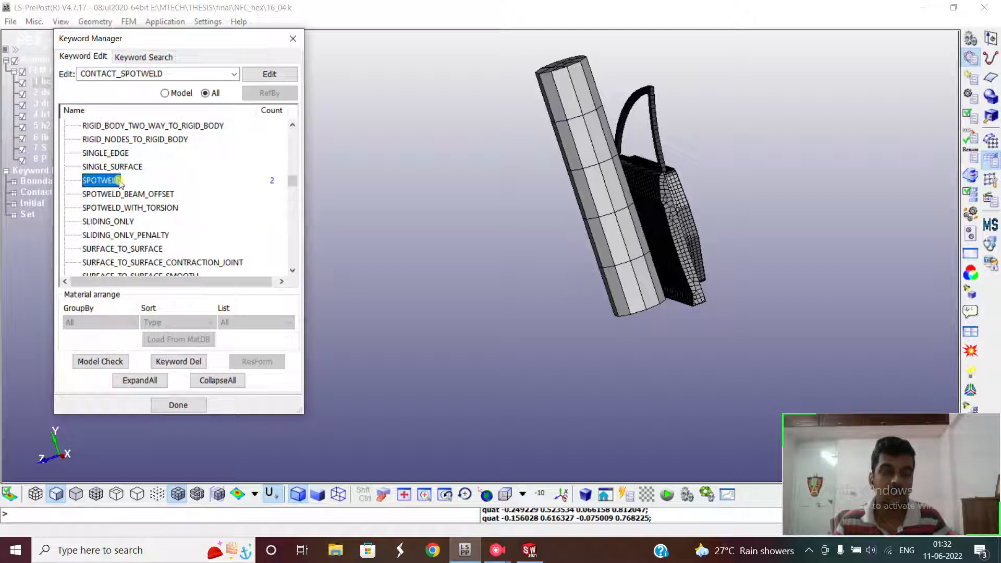
pyautogui.doubleClick(120, 181)
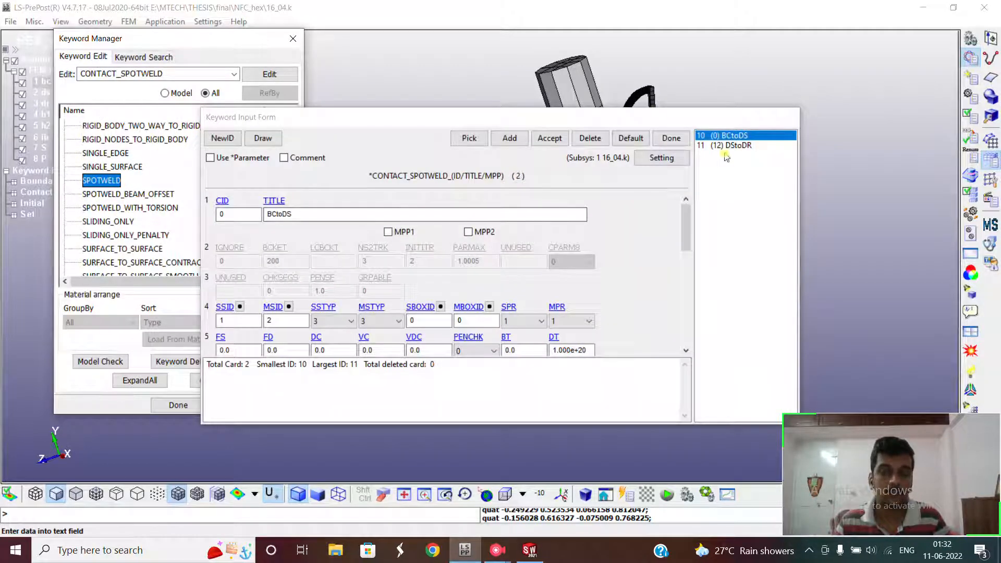
# Step: Examine the back of the door model against the BCtoDS and DStoDR spot weld contacts, and close the form
pyautogui.moveTo(692, 118); pyautogui.dragTo(327, 86)
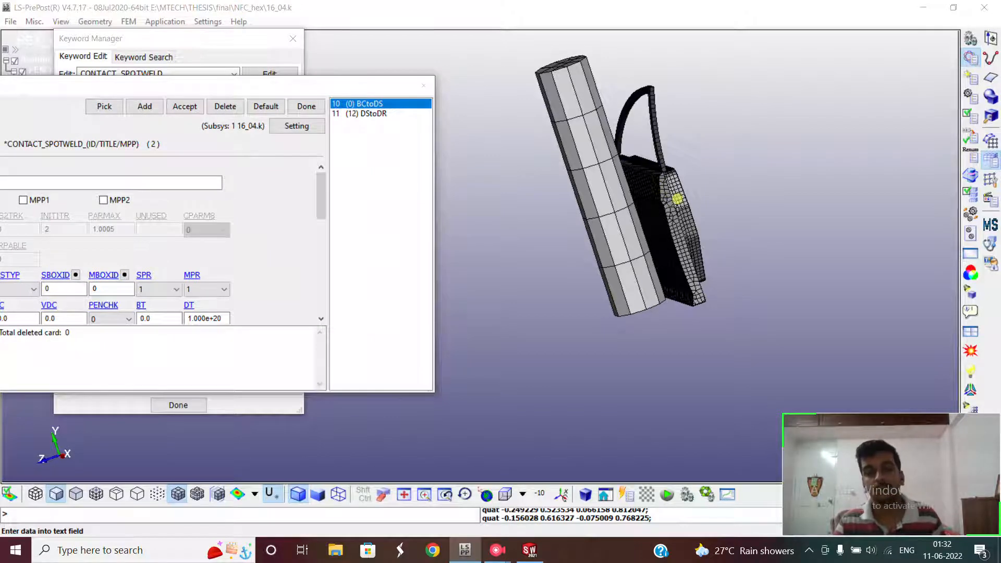
pyautogui.scroll(2, 658, 189)
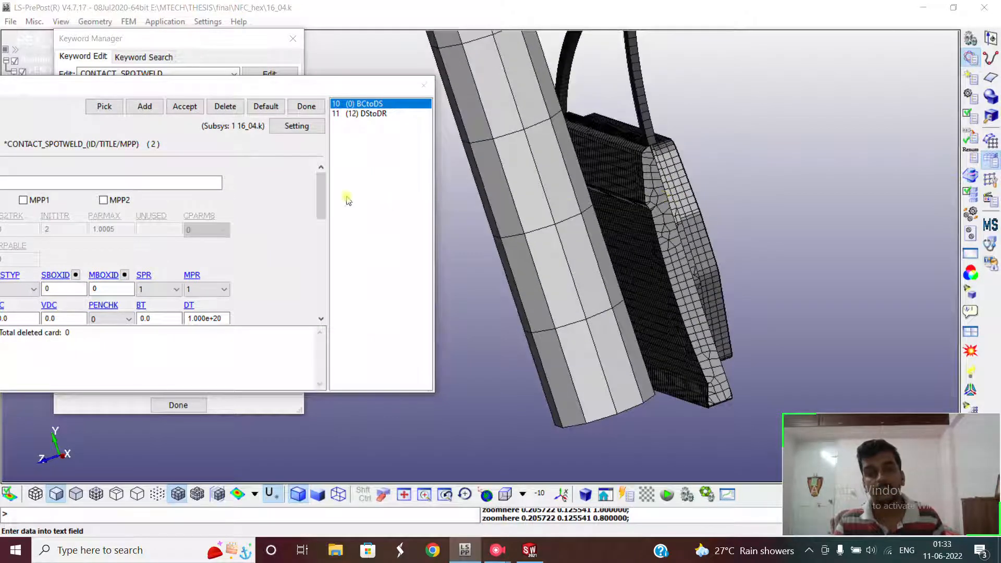
pyautogui.keyDown('ctrl'); pyautogui.moveTo(708, 172); pyautogui.dragTo(646, 196, button='middle'); pyautogui.keyUp('ctrl')
pyautogui.keyDown('ctrl'); pyautogui.moveTo(670, 183); pyautogui.dragTo(526, 249); pyautogui.keyUp('ctrl')
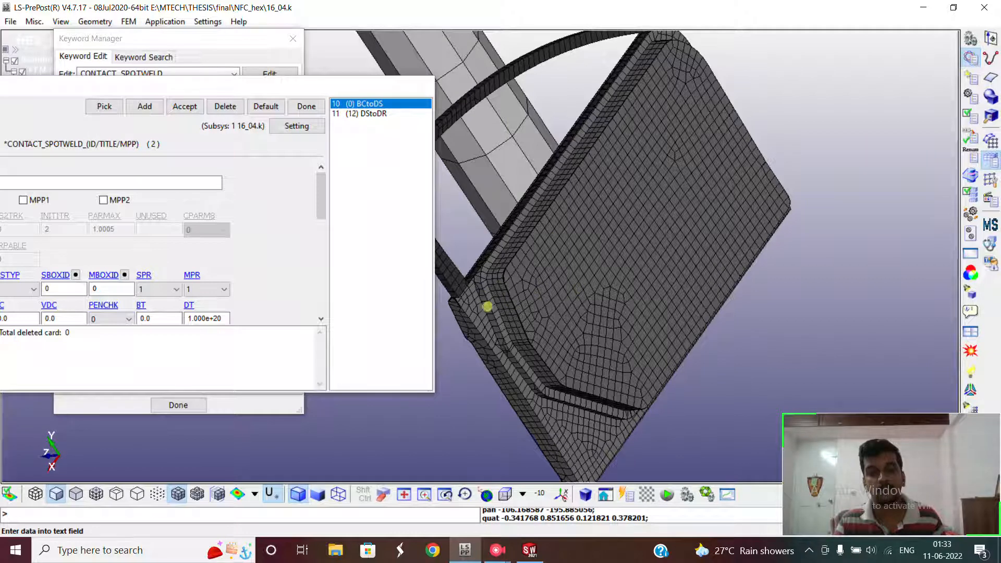
pyautogui.click(370, 113)
pyautogui.click(364, 104)
pyautogui.click(308, 106)
# Step: Find the TIED_SHELL_EDGE_TO_SURFACE keyword among the contact types and open its StoDS card
pyautogui.scroll(20, 227, 197)
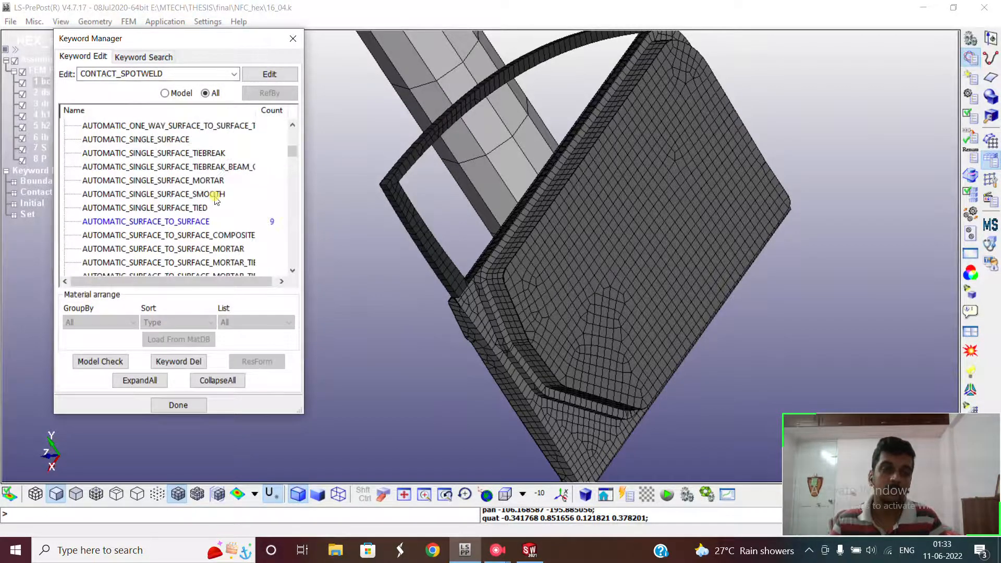
pyautogui.scroll(-20, 201, 222)
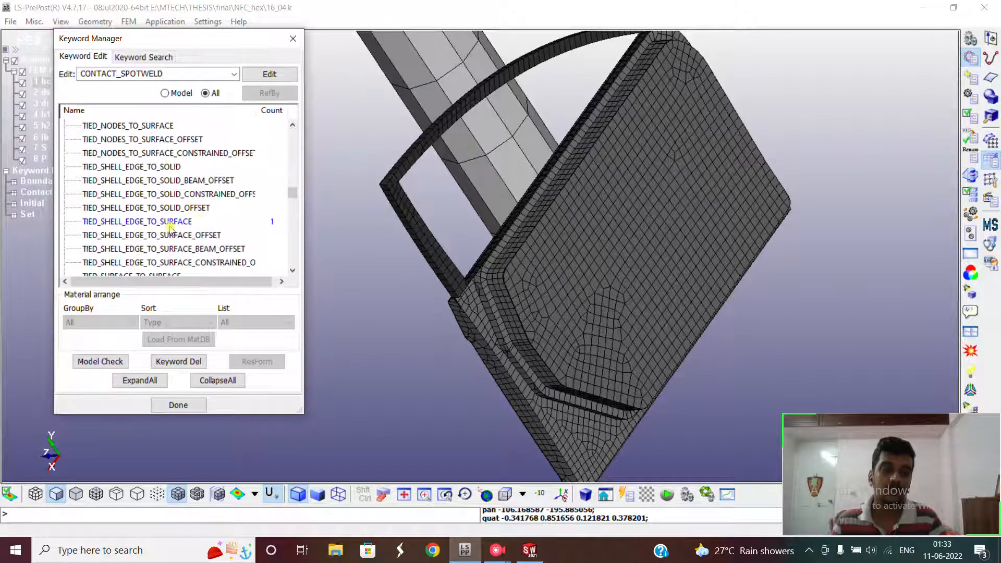
pyautogui.click(169, 224)
pyautogui.doubleClick(172, 222)
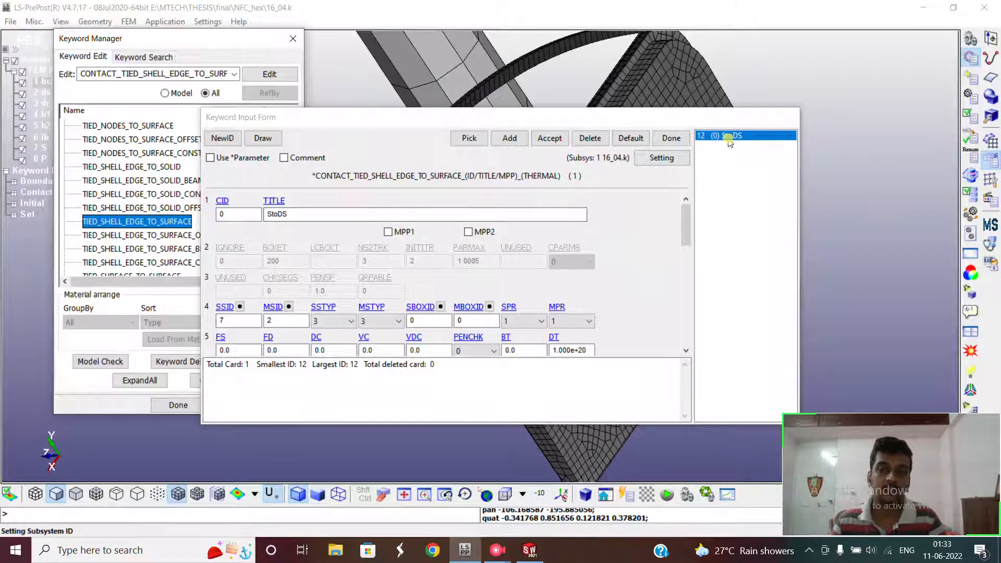
# Step: Examine the door's side edge, where the parts of the StoDS tied contact meet
pyautogui.moveTo(723, 123); pyautogui.dragTo(256, 151)
pyautogui.keyDown('ctrl'); pyautogui.moveTo(387, 286); pyautogui.dragTo(719, 245); pyautogui.keyUp('ctrl')
pyautogui.scroll(5, 722, 213)
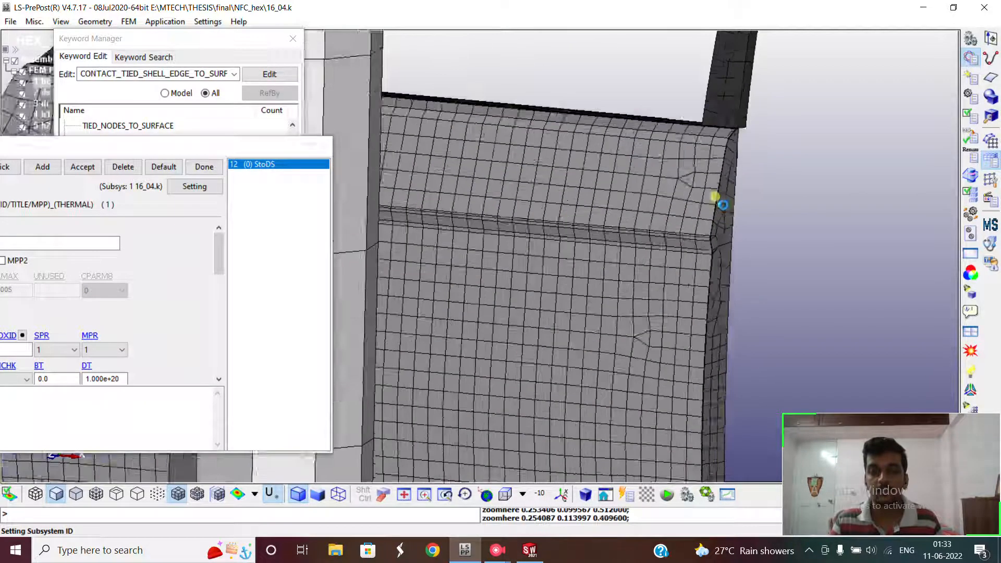
pyautogui.keyDown('ctrl'); pyautogui.moveTo(738, 205); pyautogui.dragTo(735, 204); pyautogui.keyUp('ctrl')
pyautogui.keyDown('ctrl'); pyautogui.moveTo(735, 205); pyautogui.dragTo(672, 194, button='middle'); pyautogui.keyUp('ctrl')
pyautogui.keyDown('ctrl'); pyautogui.moveTo(671, 195); pyautogui.dragTo(505, 209); pyautogui.keyUp('ctrl')
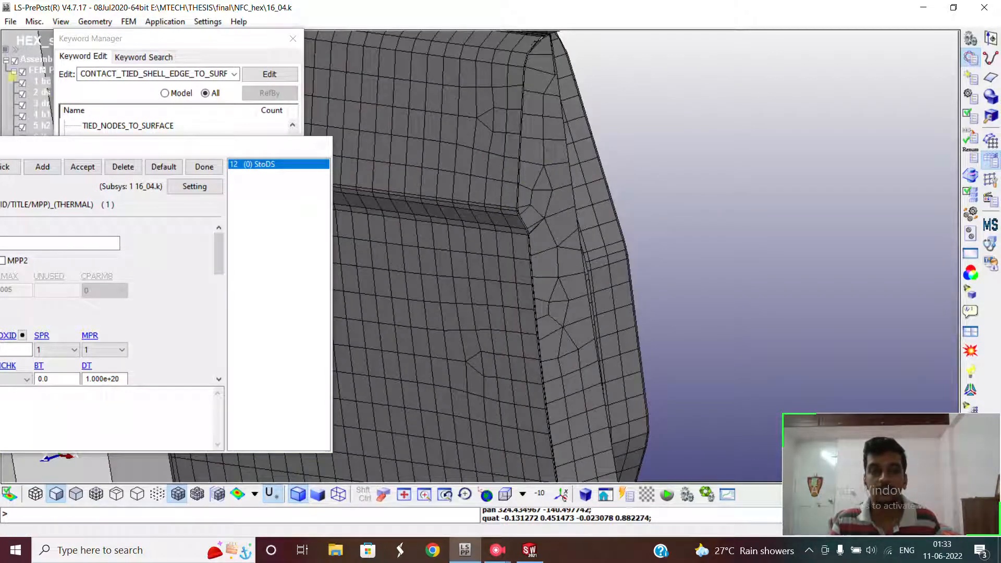
# Step: Hide the whole assembly, clear the dialogs off the part tree, and show only parts 7 S and 2 ds
pyautogui.click(14, 60)
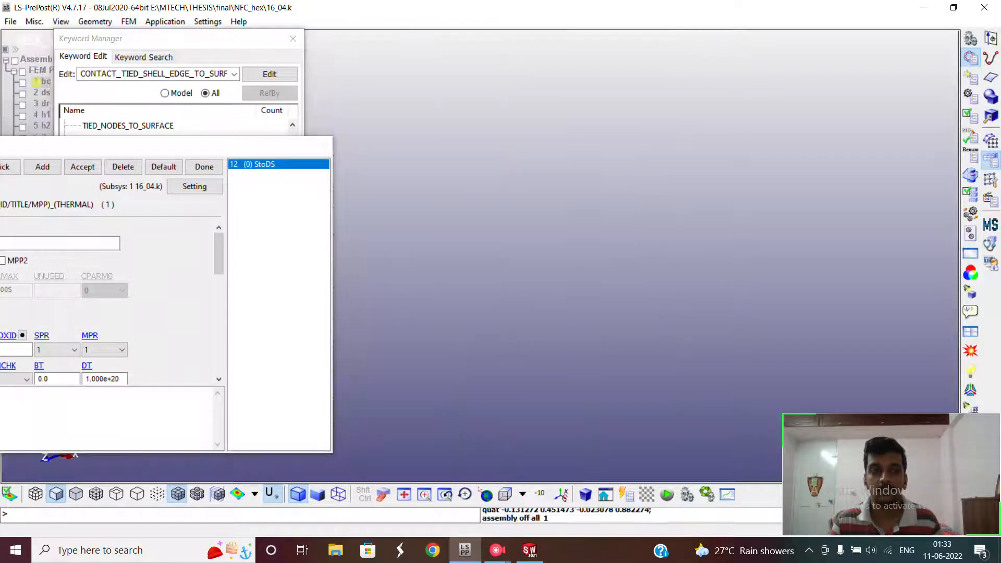
pyautogui.moveTo(127, 43); pyautogui.dragTo(781, 9)
pyautogui.moveTo(195, 139); pyautogui.dragTo(922, 249)
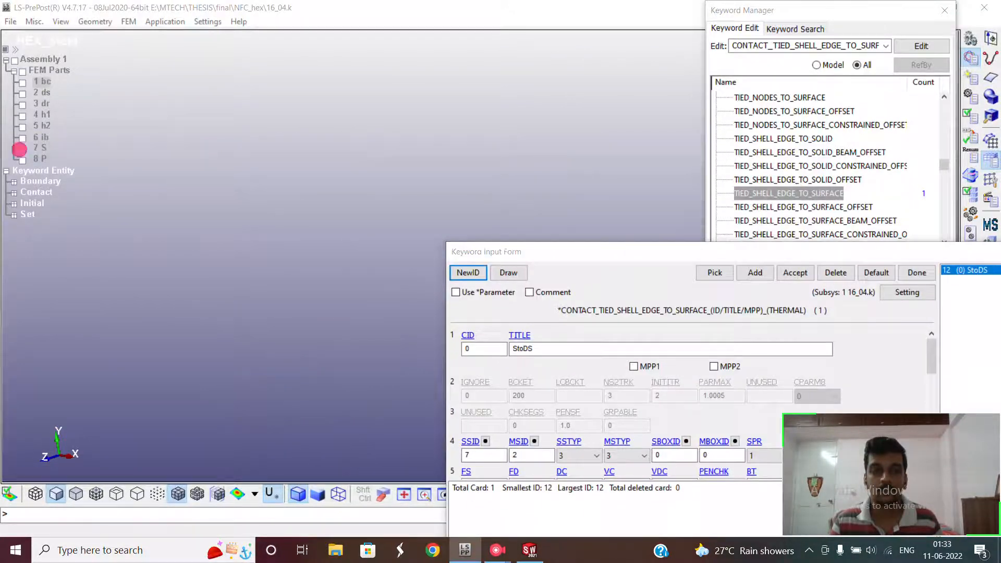
pyautogui.click(22, 149)
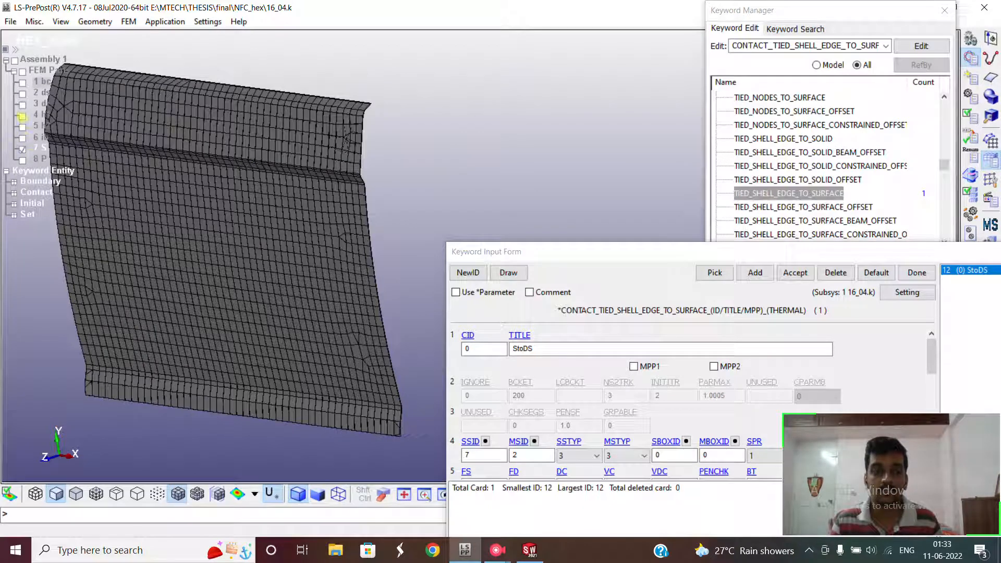
pyautogui.click(21, 94)
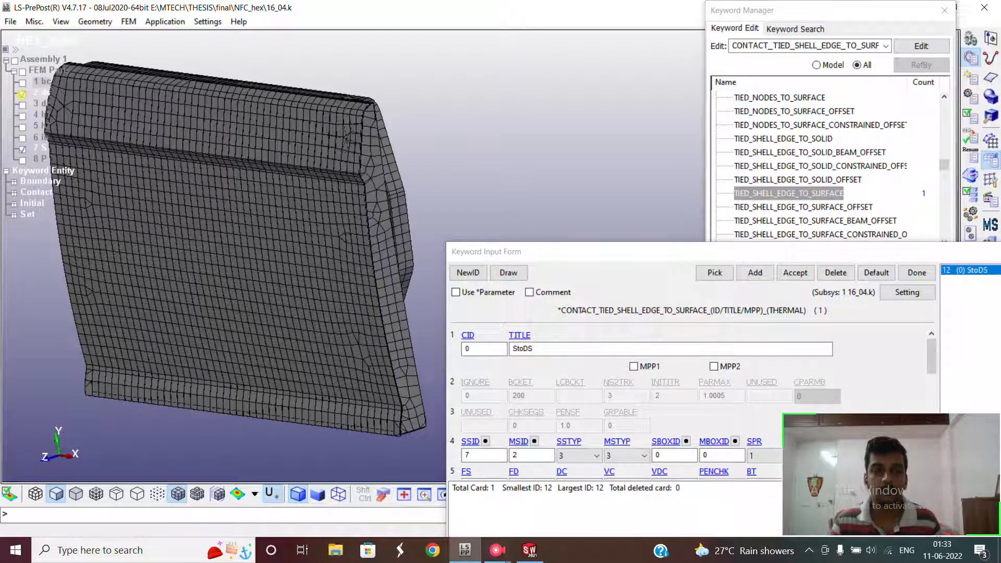
# Step: Examine the shared edges of the isolated S and ds parts, and close the StoDS contact card
pyautogui.keyDown('ctrl'); pyautogui.moveTo(411, 110); pyautogui.dragTo(501, 92, button='middle'); pyautogui.keyUp('ctrl')
pyautogui.moveTo(496, 98)
pyautogui.keyDown('ctrl'); pyautogui.mouseDown()
pyautogui.moveTo(358, 143)
pyautogui.moveTo(365, 147)
pyautogui.mouseUp(); pyautogui.keyUp('ctrl')
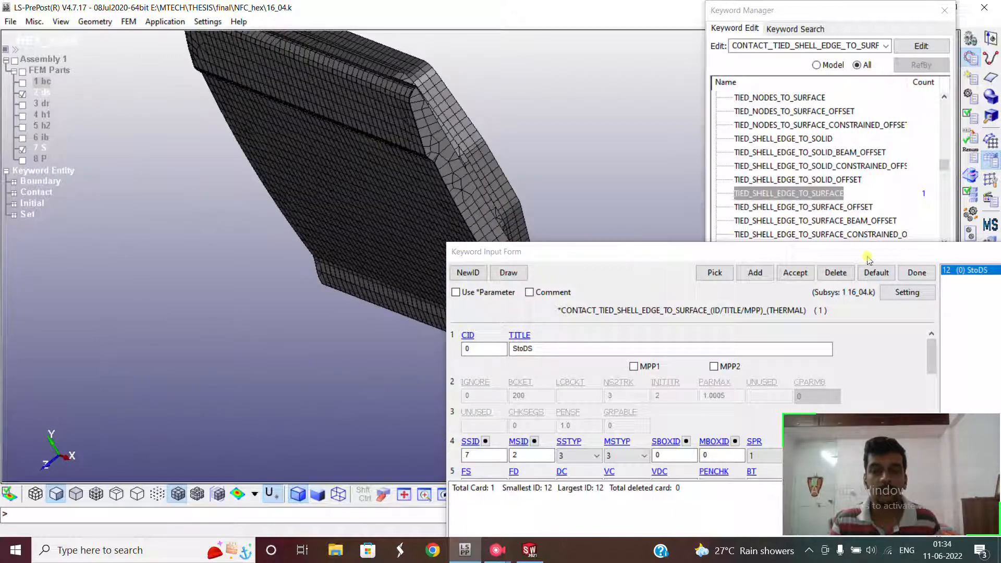
pyautogui.moveTo(791, 253); pyautogui.dragTo(452, 109)
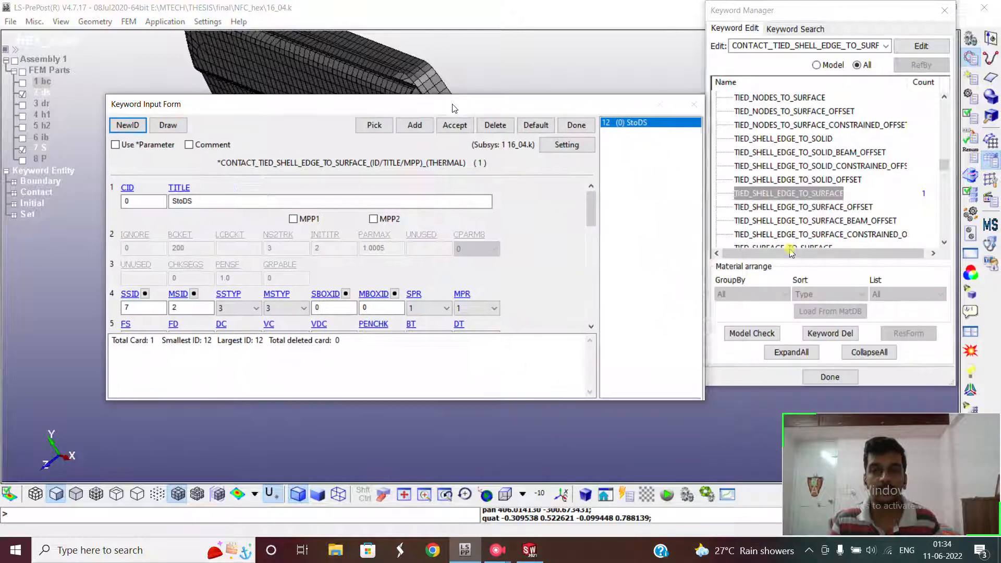
pyautogui.click(574, 127)
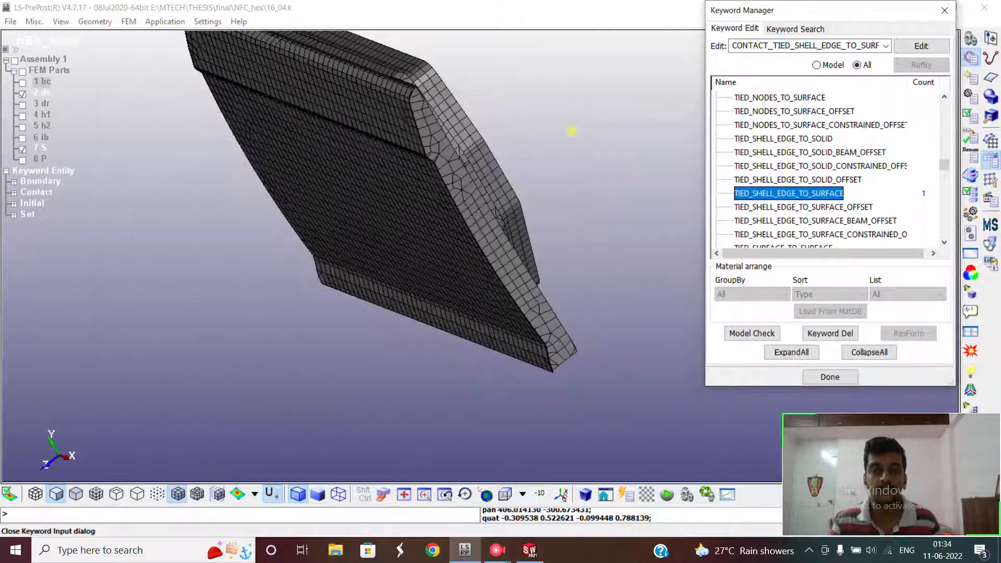
# Step: Collapse the CONTACT group in the keyword list
pyautogui.scroll(7, 812, 172)
pyautogui.scroll(12, 812, 172)
pyautogui.scroll(-2, 812, 172)
pyautogui.click(716, 153)
pyautogui.scroll(2, 812, 206)
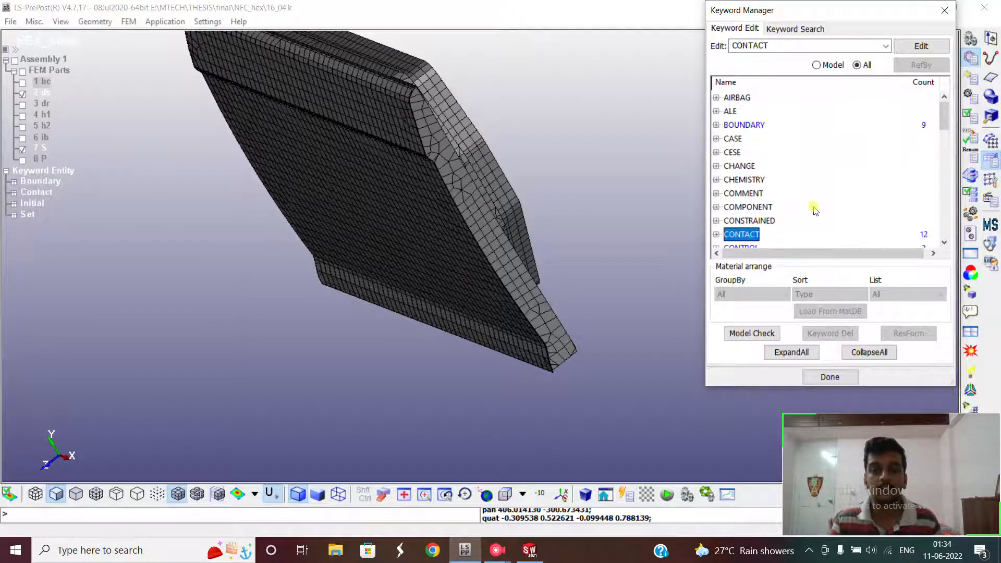
# Step: Look over the keyword groups that hold cards, such as INITIAL, MAT and PART, and return to CONTROL and DATABASE
pyautogui.scroll(-9, 815, 210)
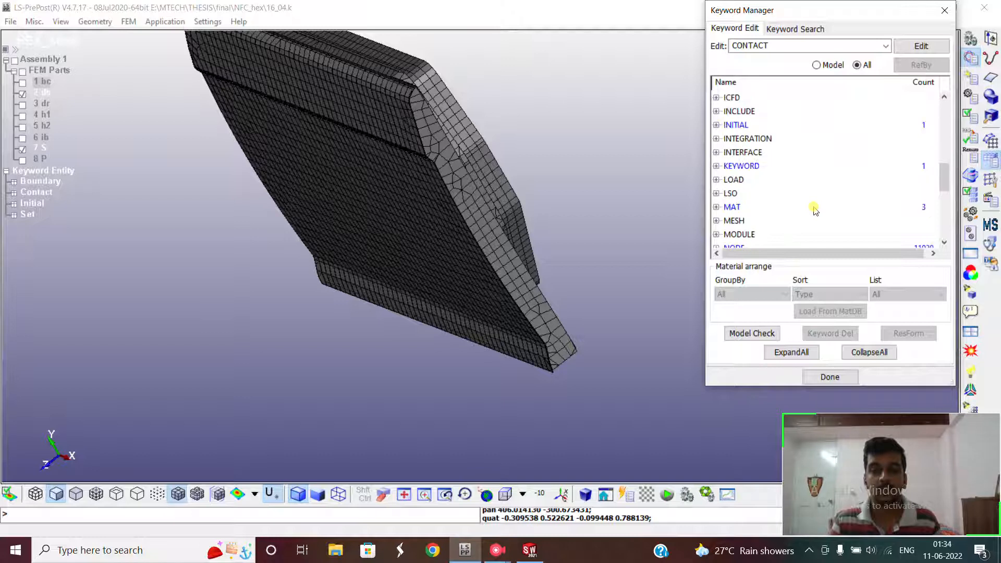
pyautogui.scroll(-1, 815, 210)
pyautogui.scroll(3, 815, 210)
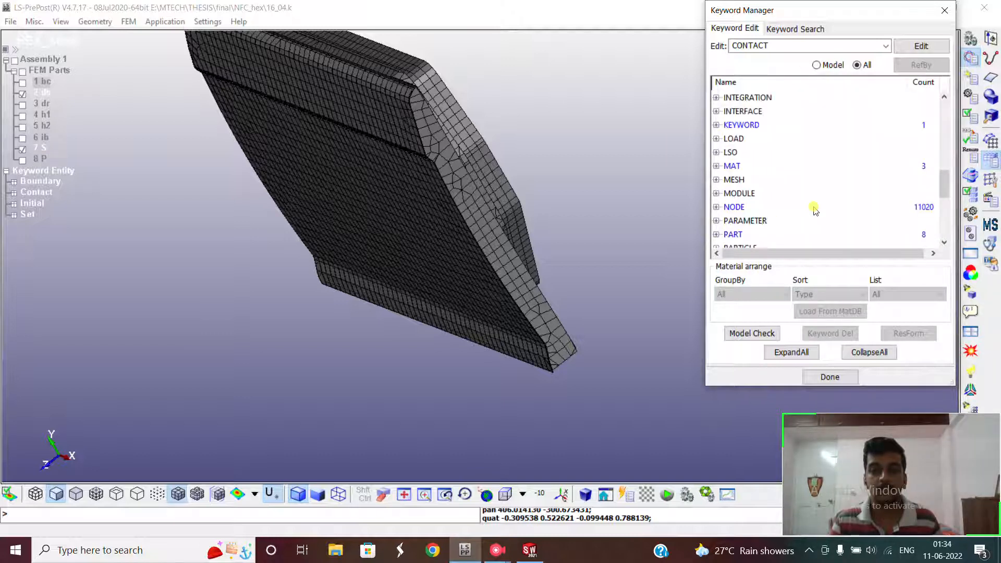
pyautogui.scroll(-3, 816, 210)
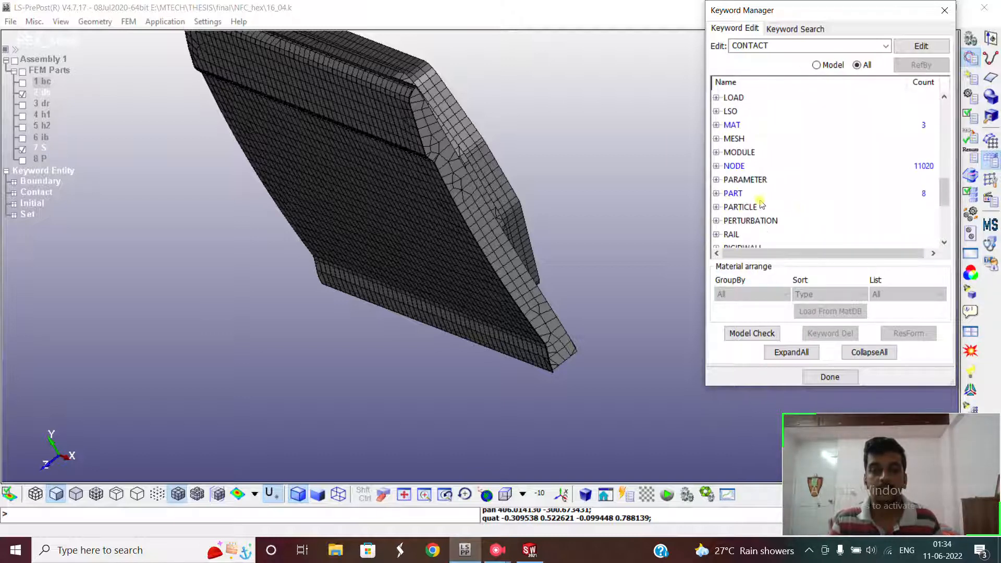
pyautogui.scroll(8, 752, 199)
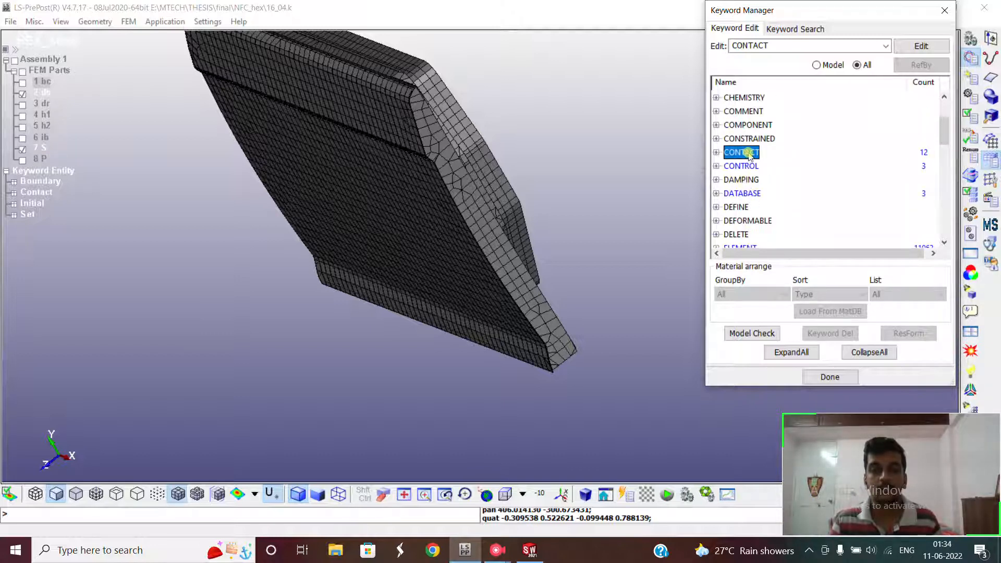
pyautogui.scroll(-1, 770, 207)
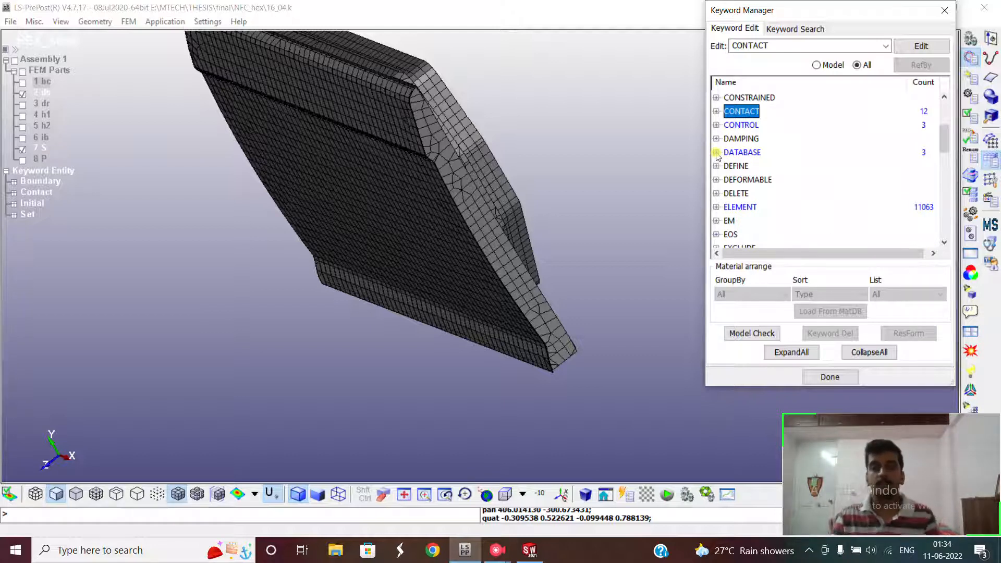
# Step: Review the enabled MATSUM and RCFORC outputs in the DATABASE ASCII_option card, then accept and close the card
pyautogui.click(717, 152)
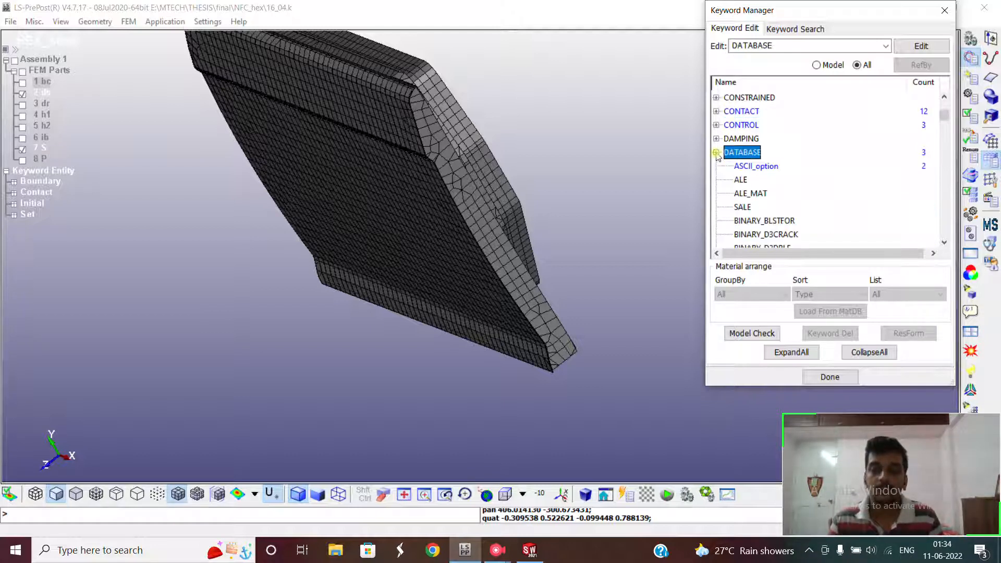
pyautogui.click(748, 166)
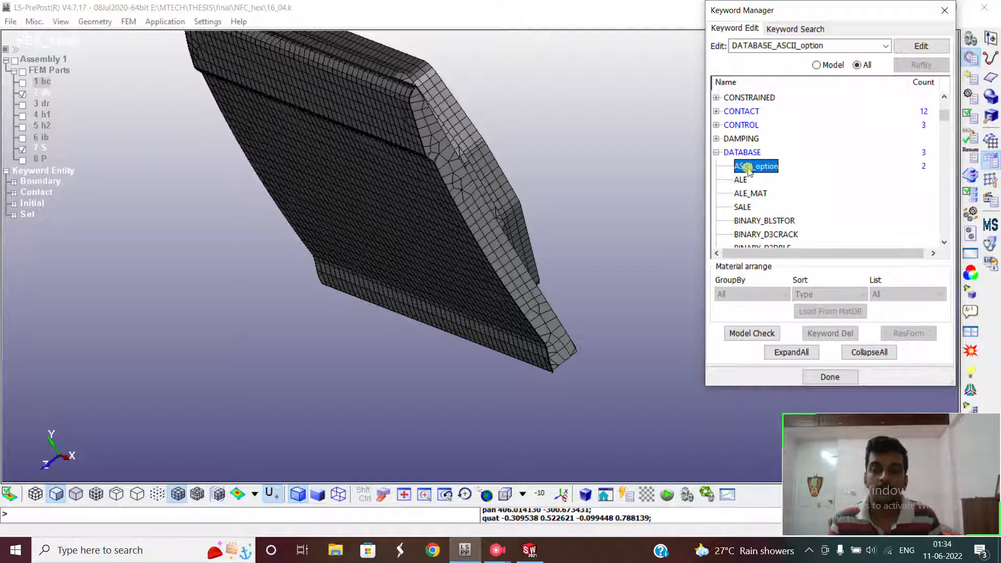
pyautogui.doubleClick(748, 167)
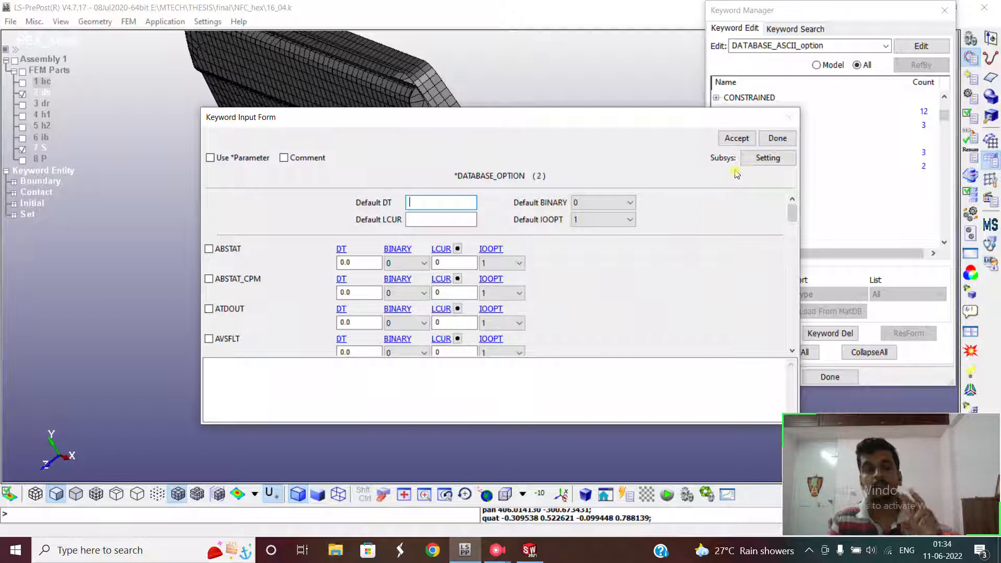
pyautogui.scroll(-5, 357, 281)
pyautogui.scroll(-5, 356, 282)
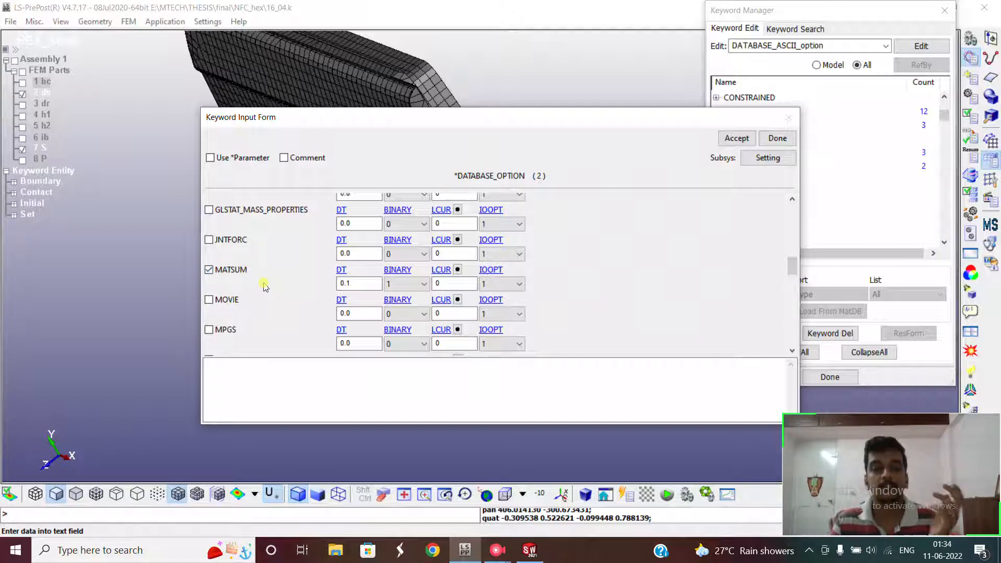
pyautogui.scroll(-8, 264, 287)
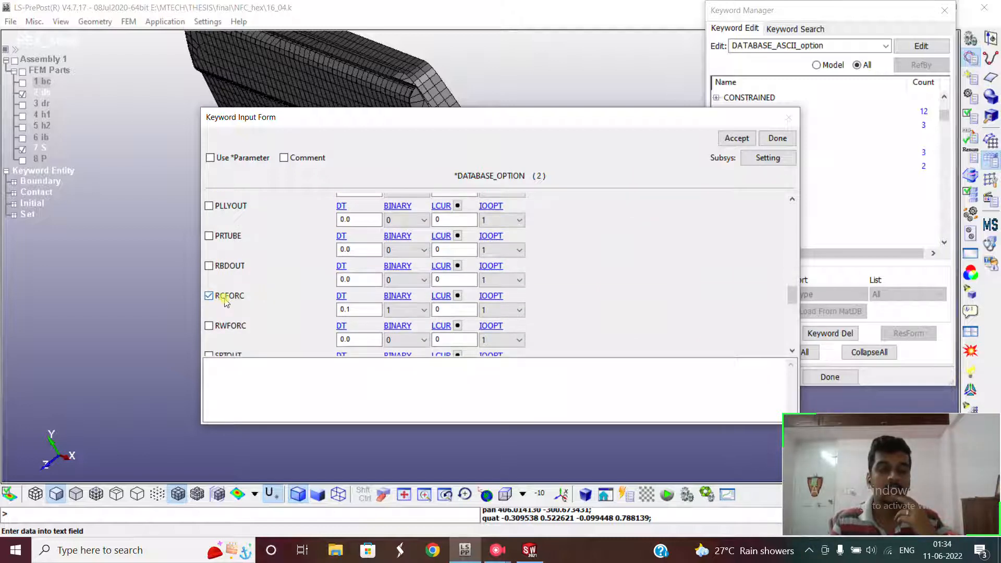
pyautogui.click(227, 301)
pyautogui.click(223, 300)
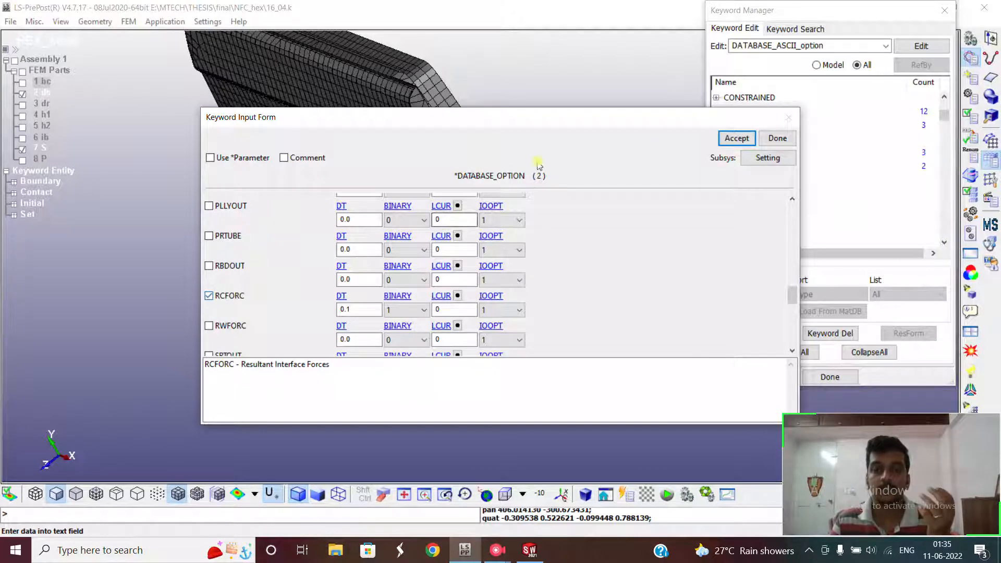
pyautogui.click(737, 137)
pyautogui.click(777, 138)
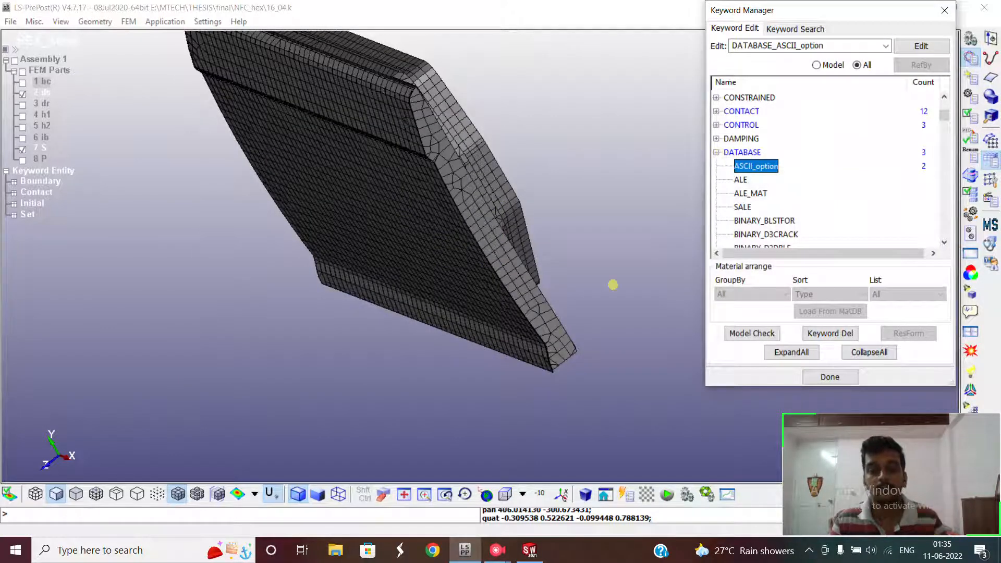
pyautogui.click(496, 550)
pyautogui.click(498, 511)
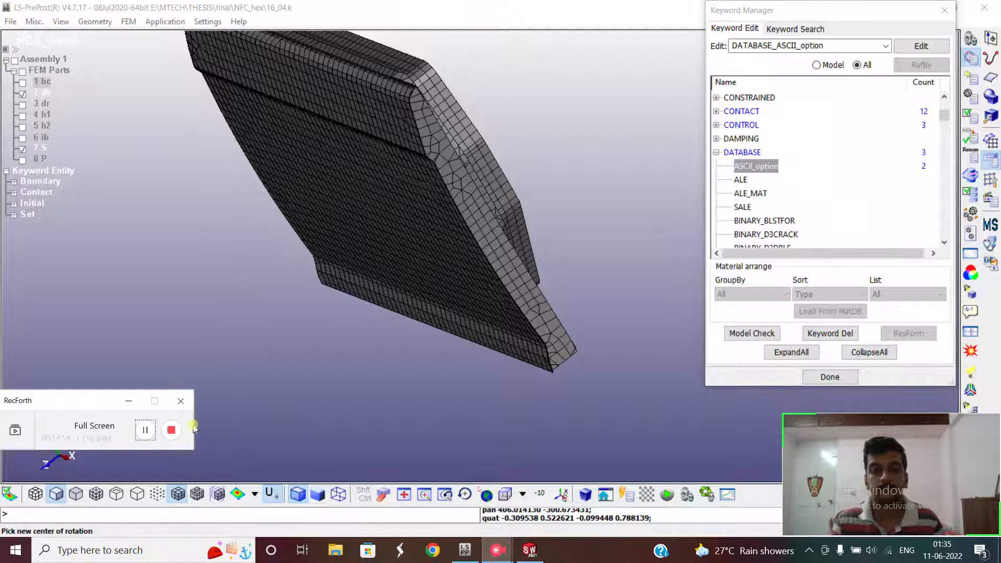
# Step: Check the title text in the TITLE card, close the card, and collapse the TITLE group
pyautogui.scroll(-10, 775, 242)
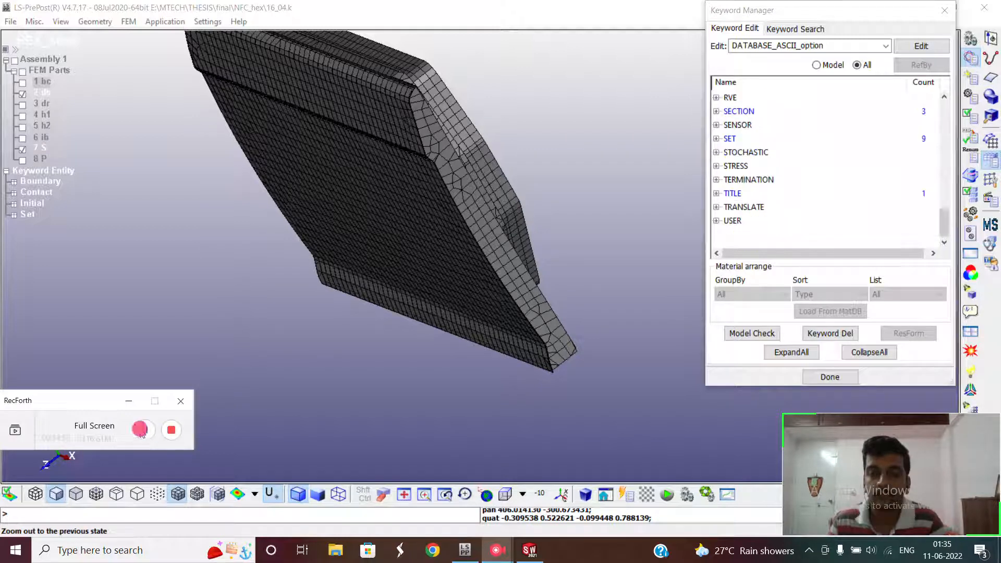
pyautogui.click(717, 194)
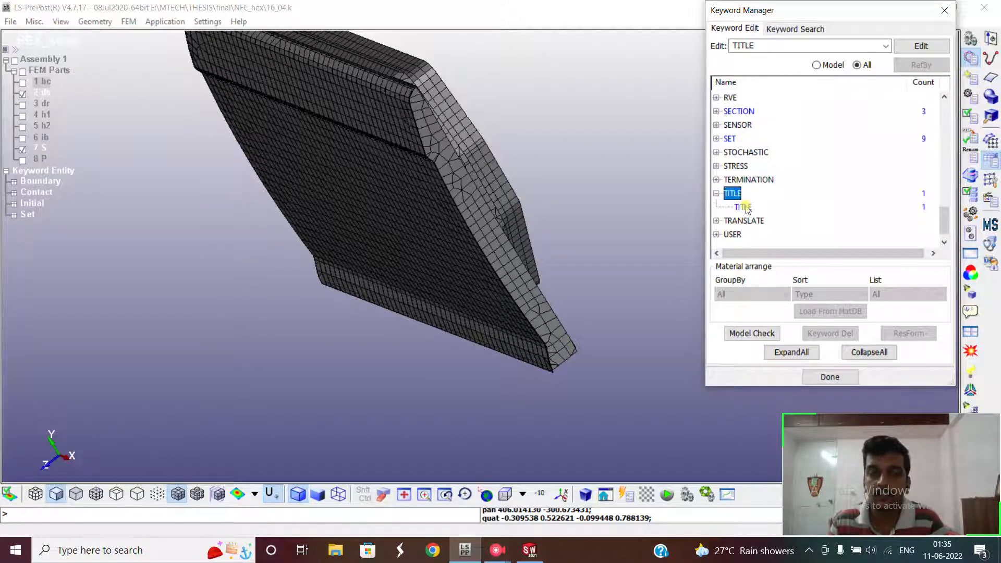
pyautogui.doubleClick(744, 208)
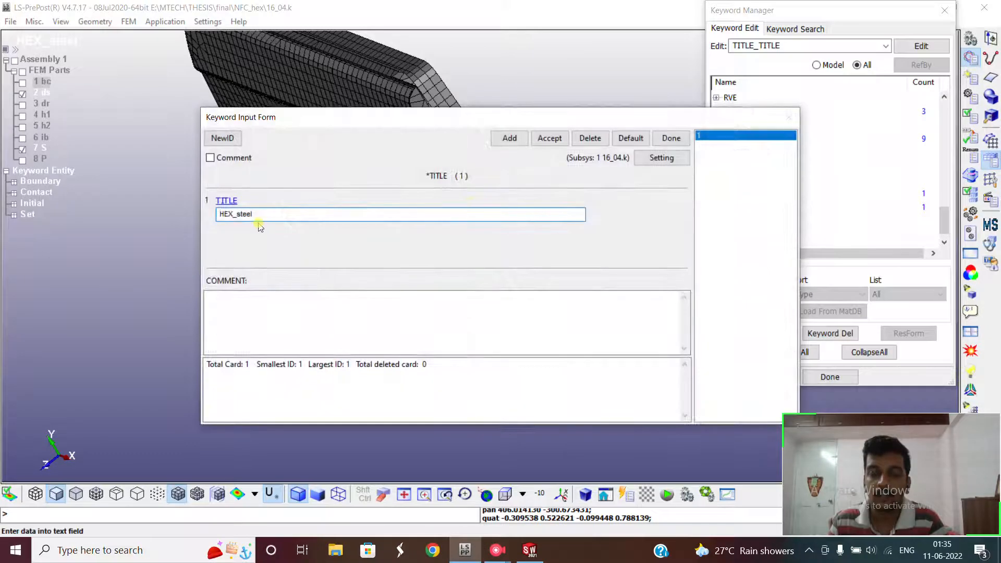
pyautogui.moveTo(499, 116); pyautogui.dragTo(387, 108)
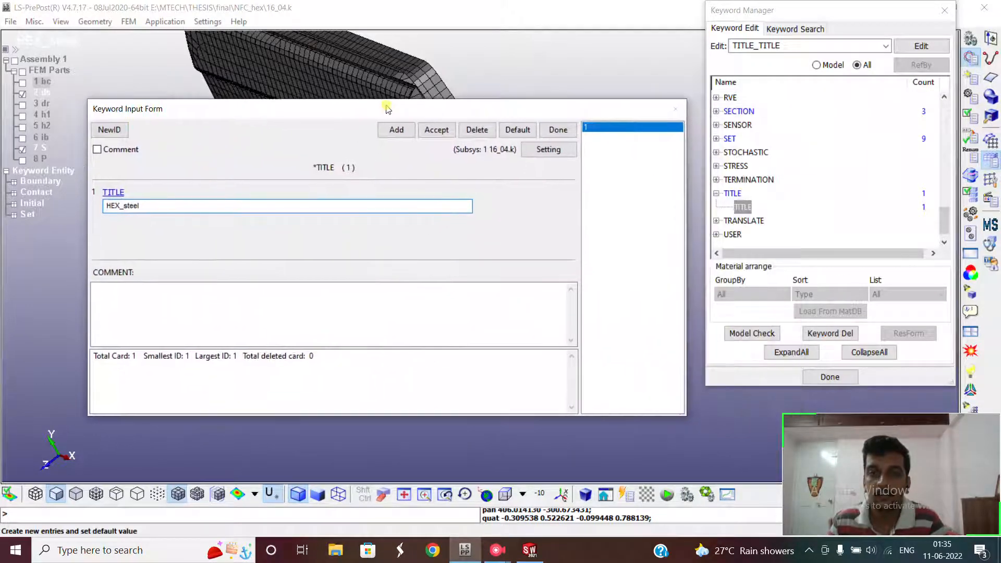
pyautogui.click(145, 205)
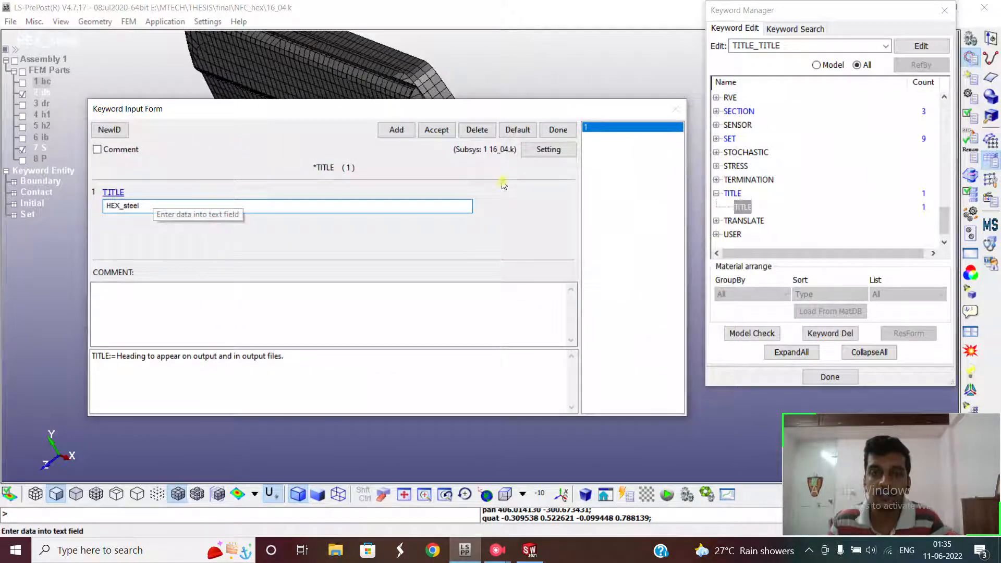
pyautogui.click(561, 135)
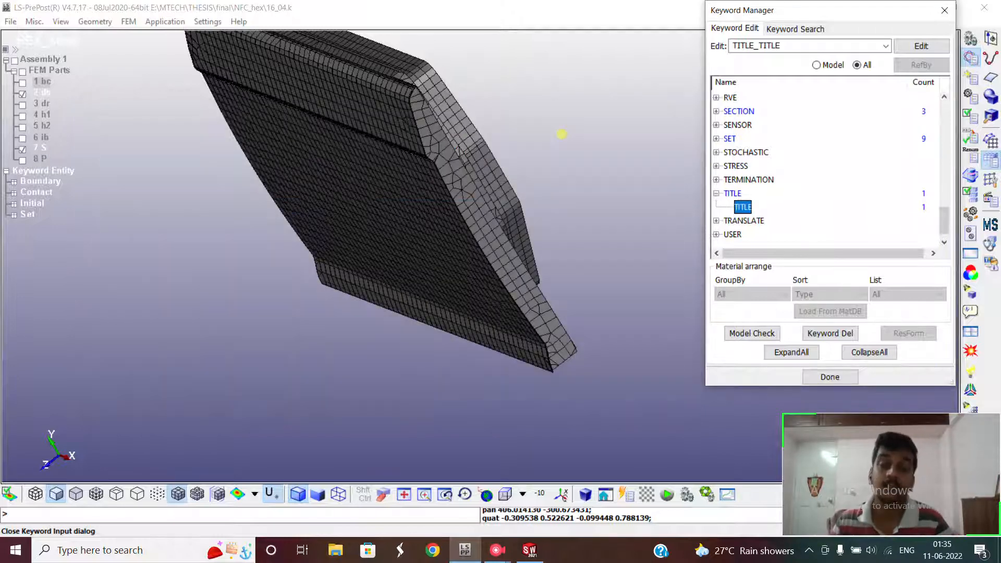
pyautogui.click(716, 194)
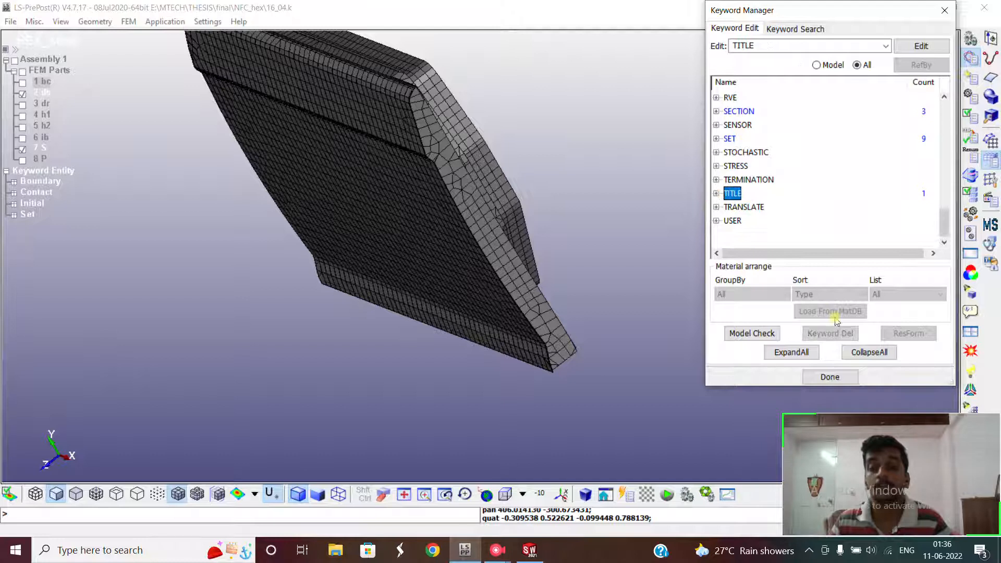
# Step: Close the Keyword Manager and open the creation settings for boundary SPC constraints in Entity Creation
pyautogui.click(830, 376)
pyautogui.click(964, 78)
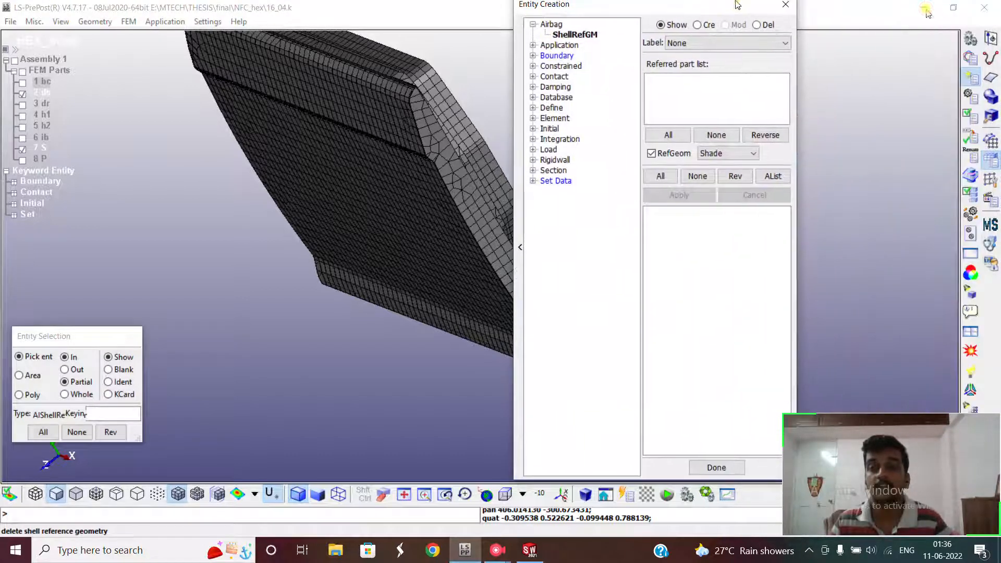
pyautogui.click(533, 56)
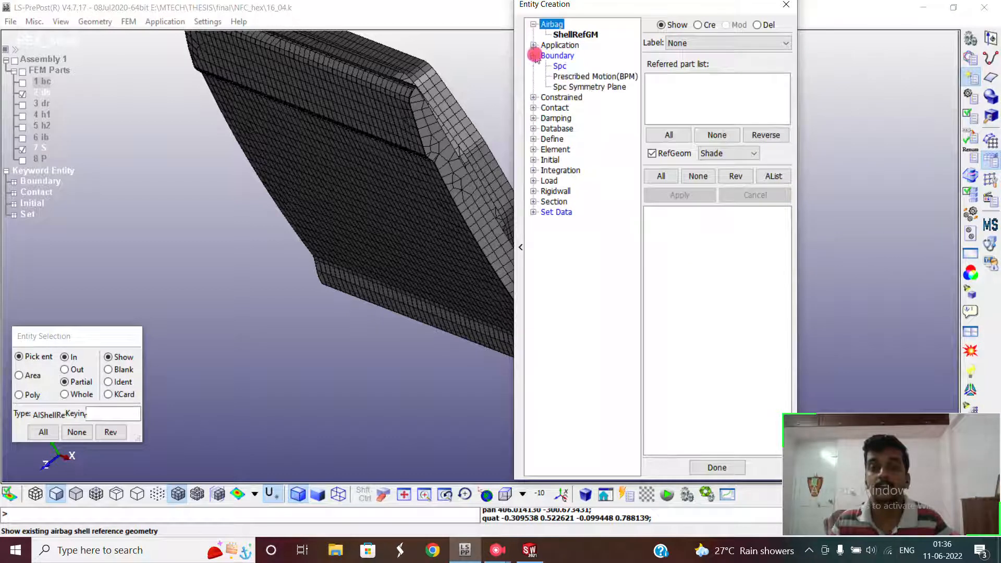
pyautogui.click(563, 66)
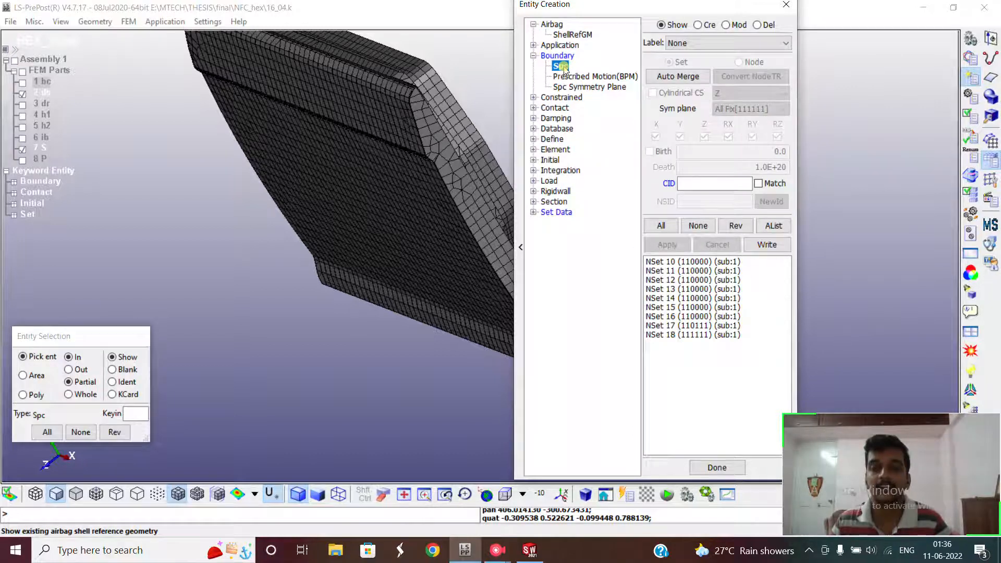
pyautogui.click(701, 25)
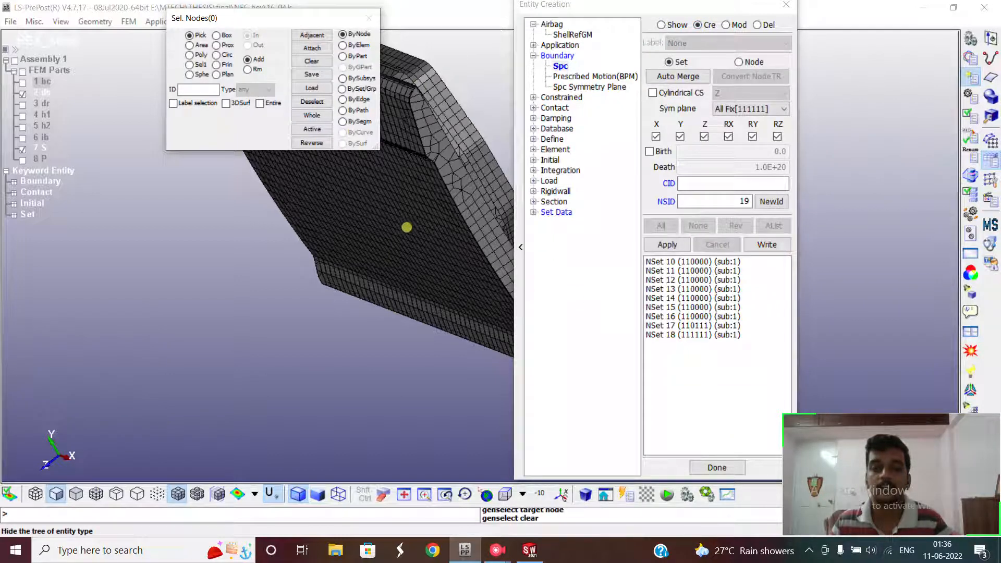
# Step: Show all FEM parts, return the SPC settings to Show mode, and examine the constrained nodes of NSet 10 on the door
pyautogui.click(23, 70)
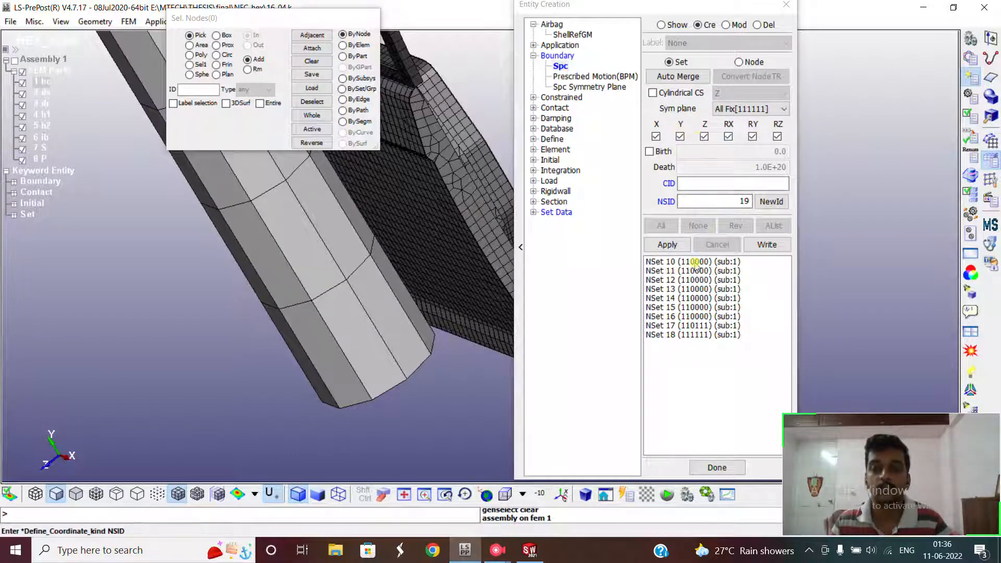
pyautogui.click(670, 26)
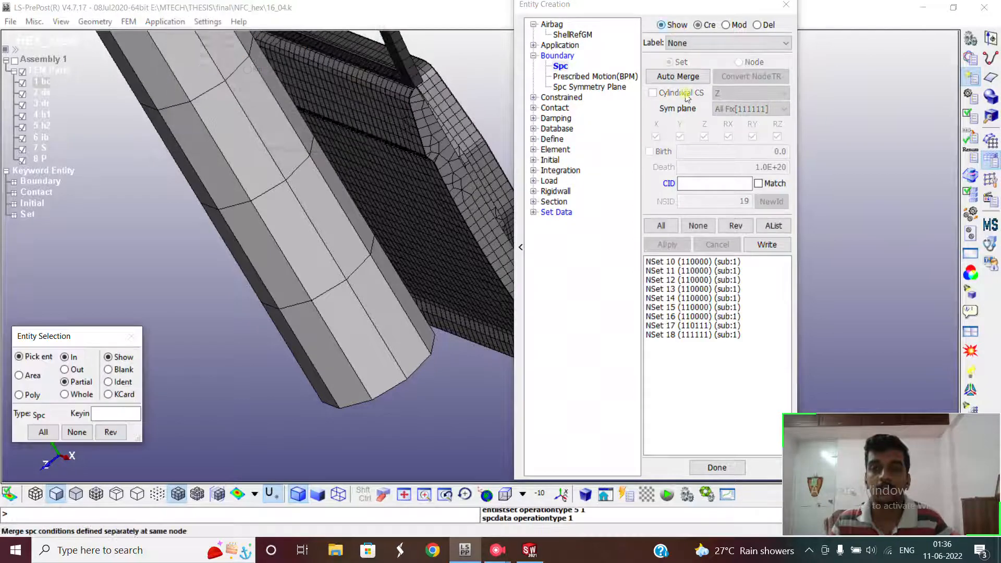
pyautogui.click(667, 261)
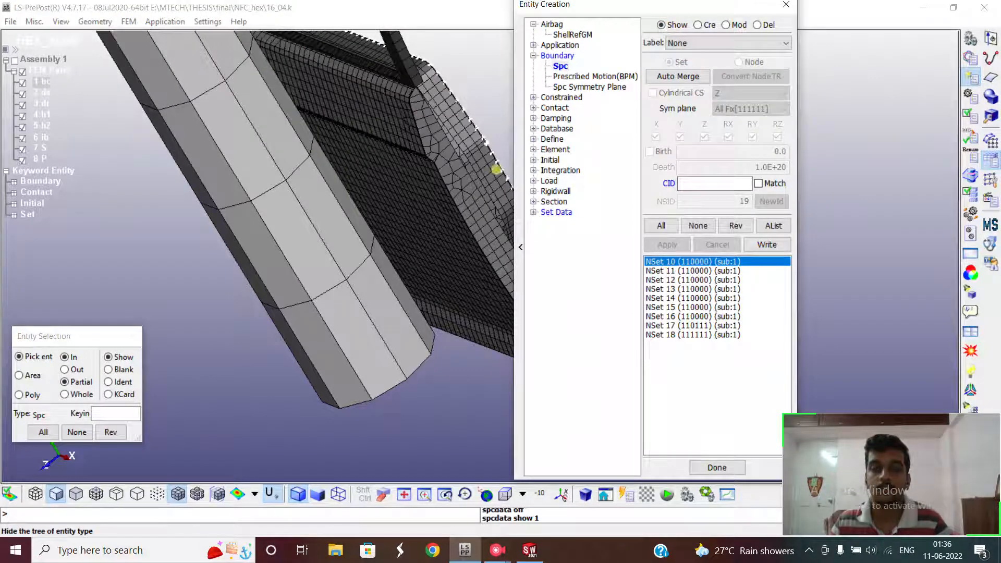
pyautogui.keyDown('ctrl'); pyautogui.moveTo(470, 45); pyautogui.dragTo(343, 223); pyautogui.keyUp('ctrl')
pyautogui.keyDown('ctrl'); pyautogui.moveTo(410, 100); pyautogui.dragTo(486, 199); pyautogui.keyUp('ctrl')
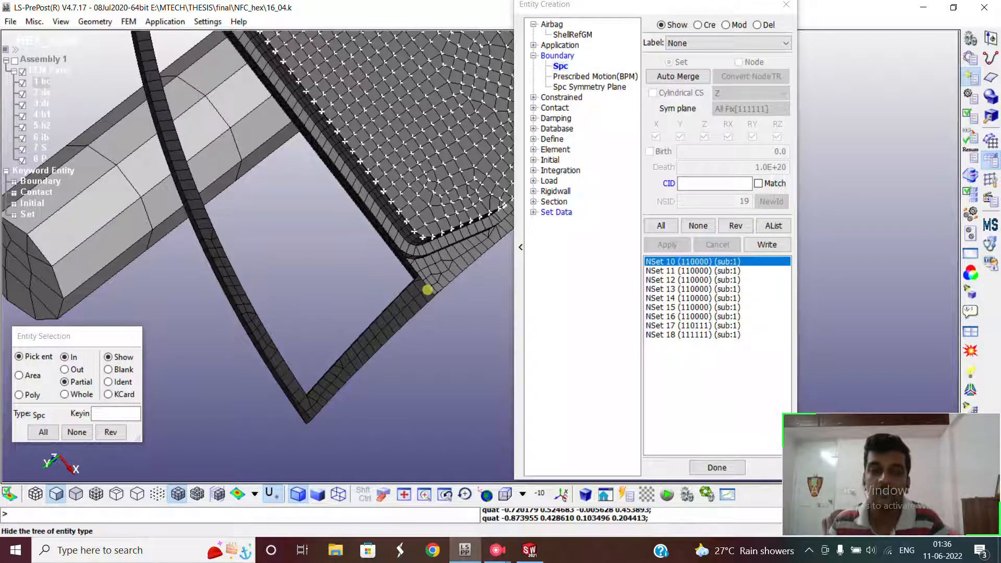
pyautogui.scroll(-3, 423, 253)
pyautogui.moveTo(423, 254)
pyautogui.mouseDown()
pyautogui.moveTo(407, 325)
pyautogui.moveTo(373, 219)
pyautogui.moveTo(394, 145)
pyautogui.moveTo(367, 165)
pyautogui.moveTo(419, 167)
pyautogui.mouseUp()
pyautogui.keyDown('ctrl'); pyautogui.moveTo(432, 85); pyautogui.dragTo(528, 231); pyautogui.keyUp('ctrl')
pyautogui.keyDown('ctrl'); pyautogui.moveTo(388, 200); pyautogui.dragTo(482, 185); pyautogui.keyUp('ctrl')
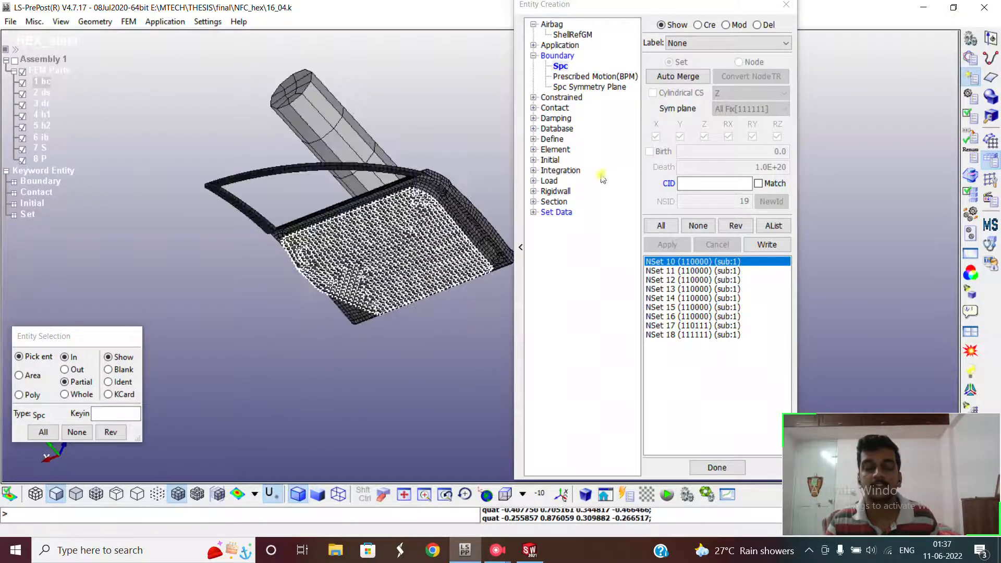
# Step: Display the SPC node sets NSet 11 through NSet 18 one by one, comparing NSet 17 with NSet 18
pyautogui.click(710, 264)
pyautogui.click(704, 271)
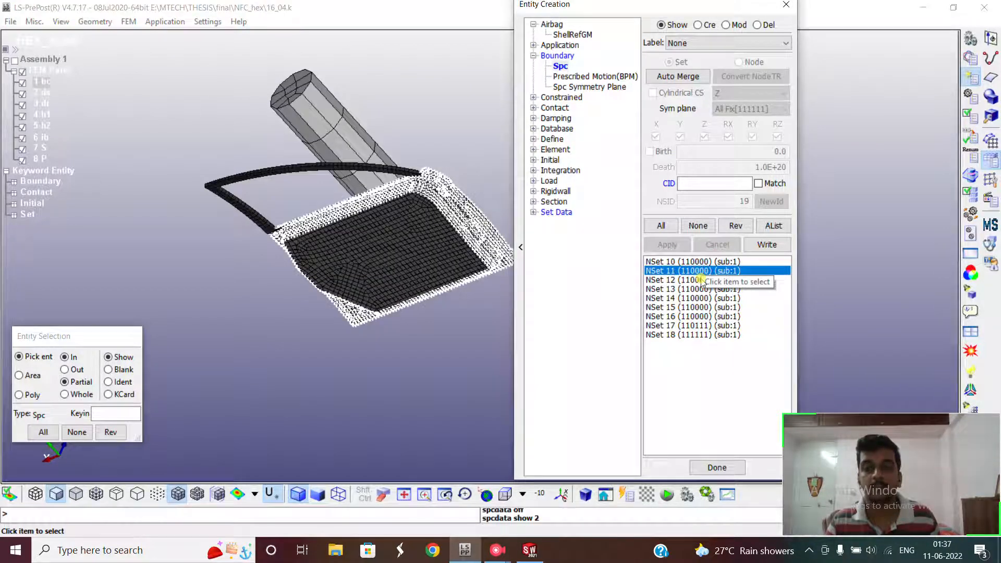
pyautogui.click(698, 280)
pyautogui.click(696, 288)
pyautogui.click(695, 297)
pyautogui.click(694, 307)
pyautogui.click(694, 316)
pyautogui.click(692, 325)
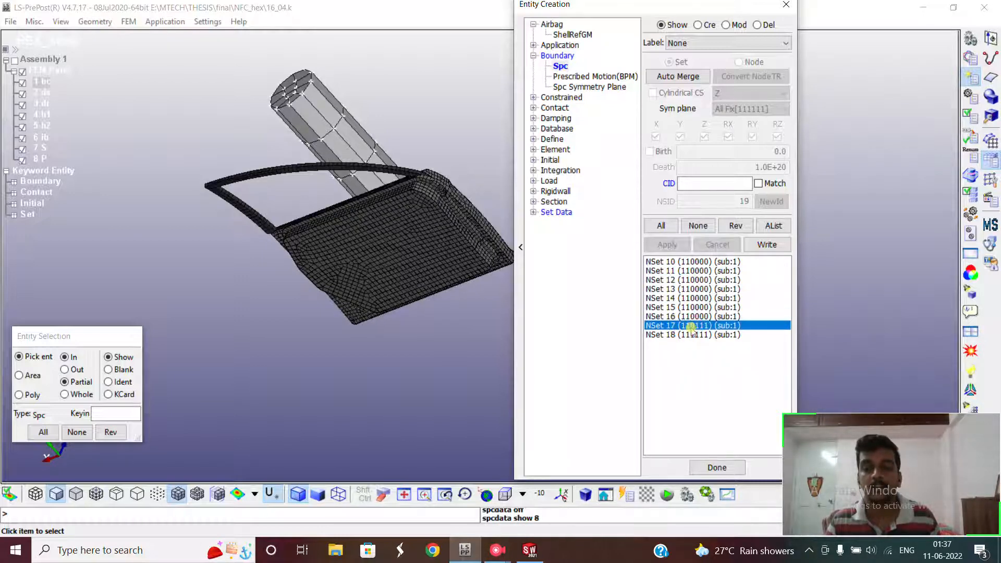
pyautogui.click(693, 335)
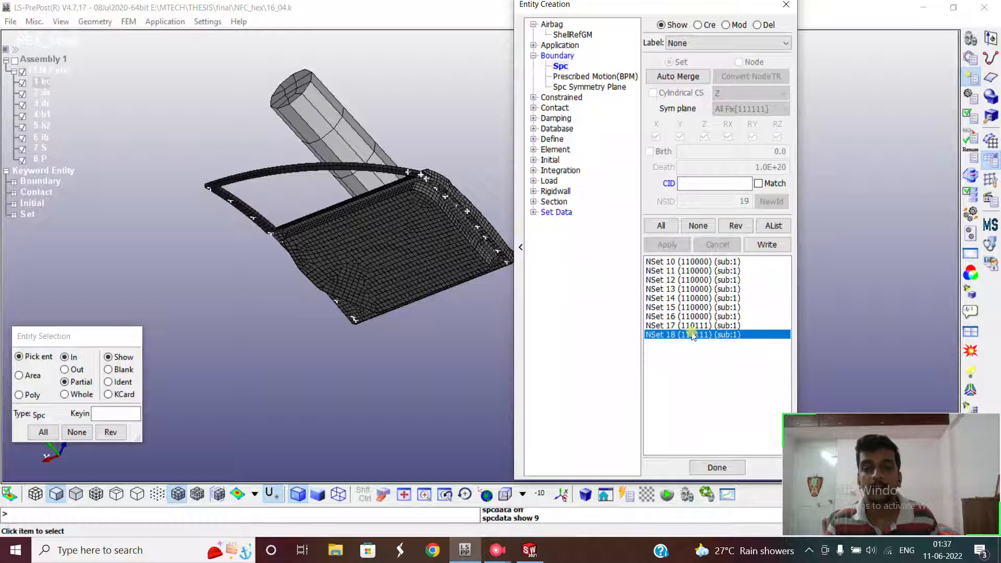
pyautogui.click(691, 326)
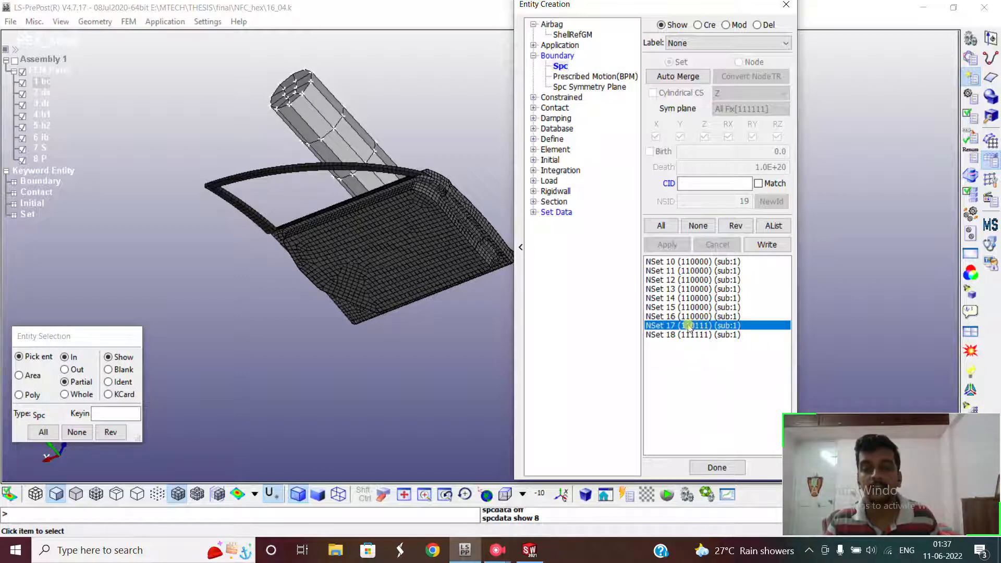
pyautogui.click(688, 335)
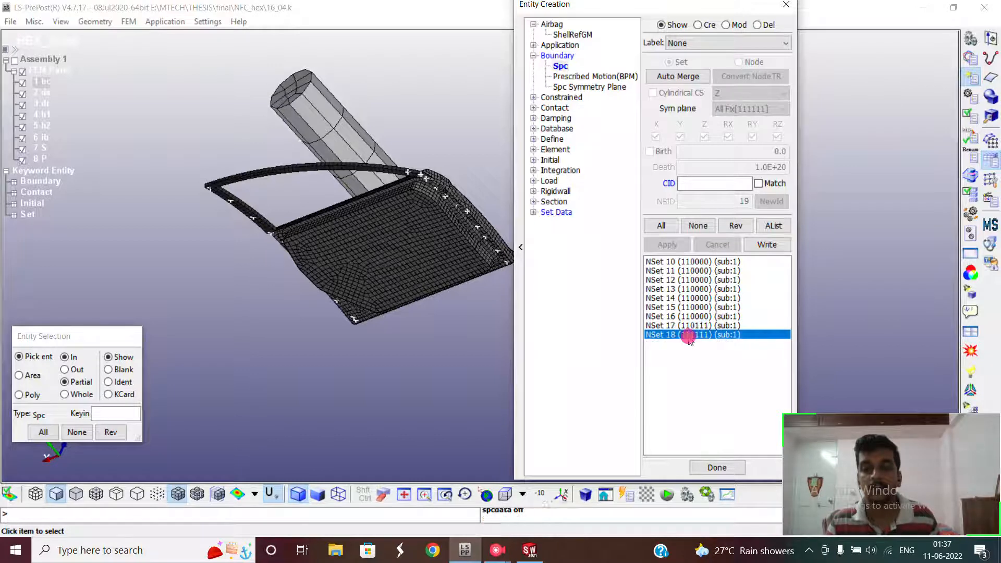
# Step: Examine the fully fixed NSet 18 nodes around the door edges, and close Entity Creation
pyautogui.keyDown('shift'); pyautogui.moveTo(373, 271); pyautogui.dragTo(434, 174); pyautogui.keyUp('shift')
pyautogui.keyDown('shift'); pyautogui.moveTo(350, 201); pyautogui.dragTo(415, 189); pyautogui.keyUp('shift')
pyautogui.scroll(1, 310, 175)
pyautogui.scroll(1, 310, 175)
pyautogui.scroll(-2, 311, 176)
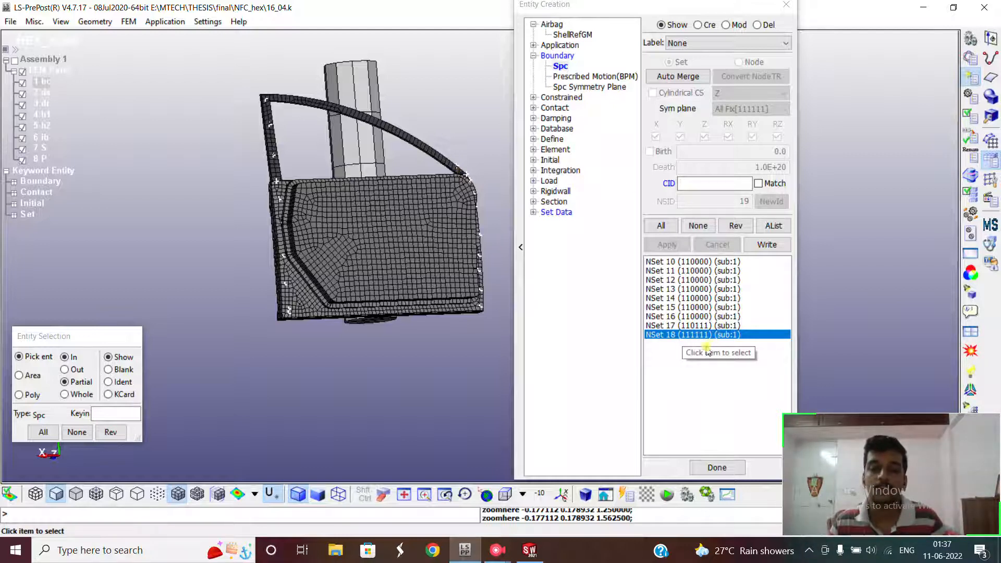
pyautogui.click(714, 467)
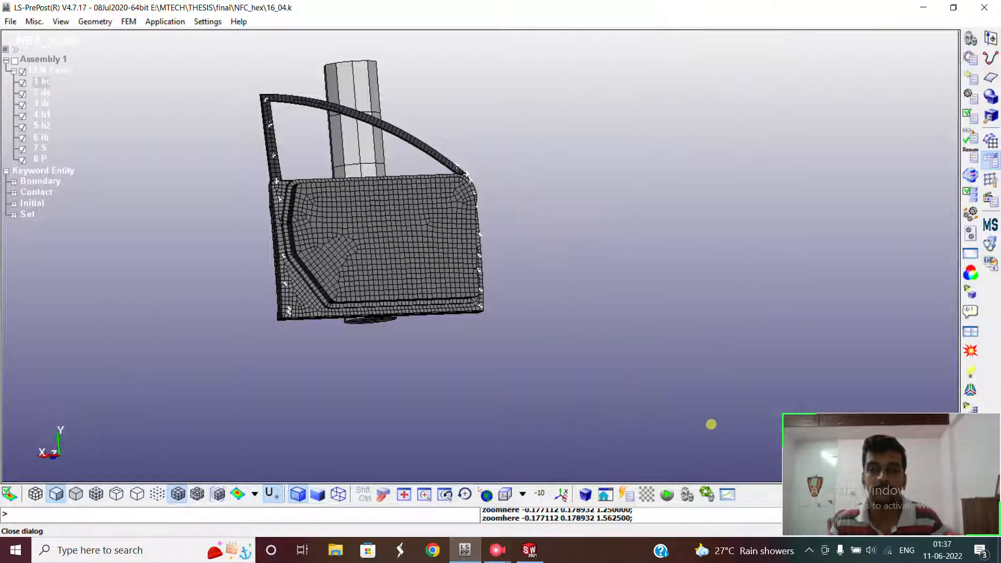
pyautogui.moveTo(492, 554)
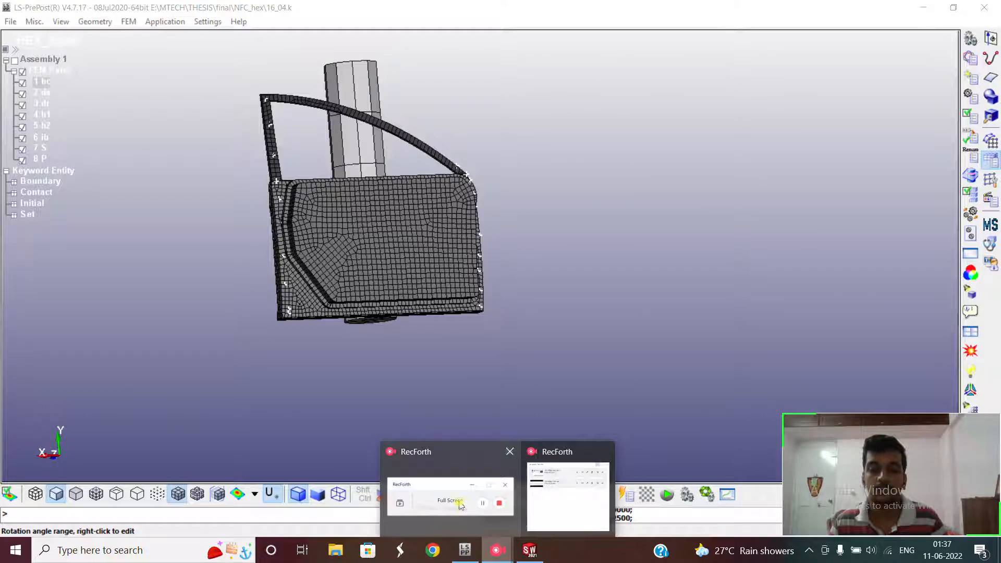
pyautogui.click(459, 501)
pyautogui.click(146, 424)
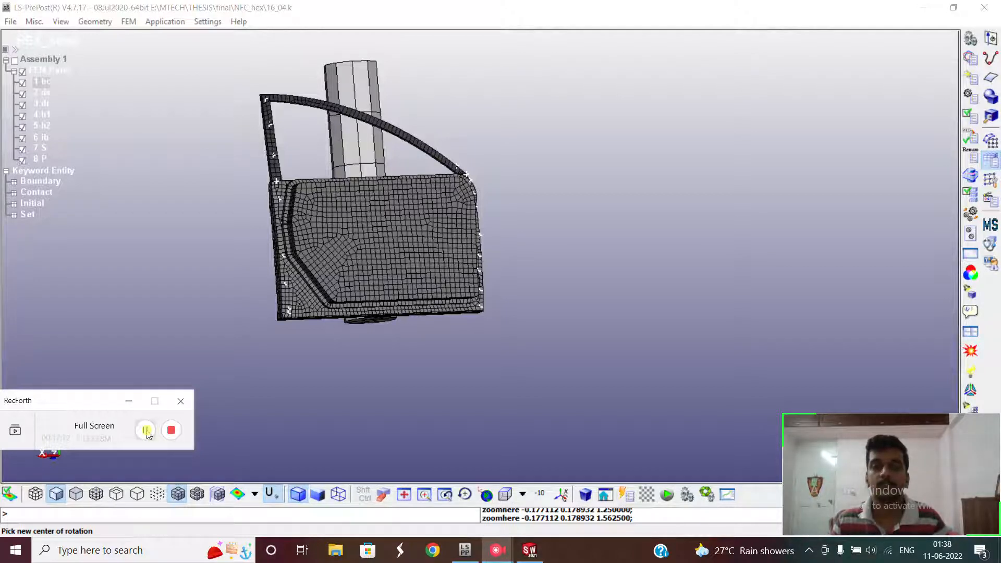
pyautogui.click(147, 432)
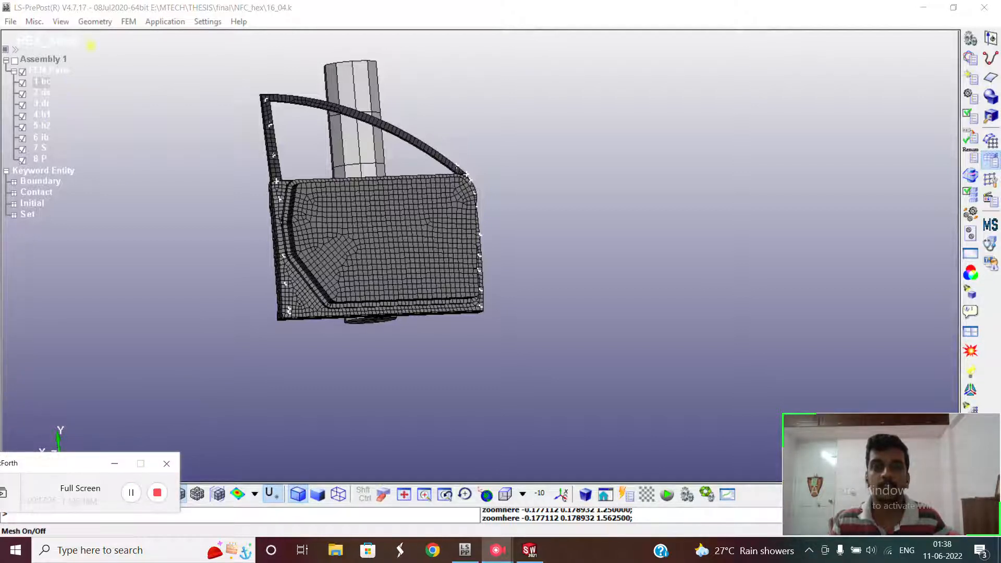
pyautogui.click(12, 22)
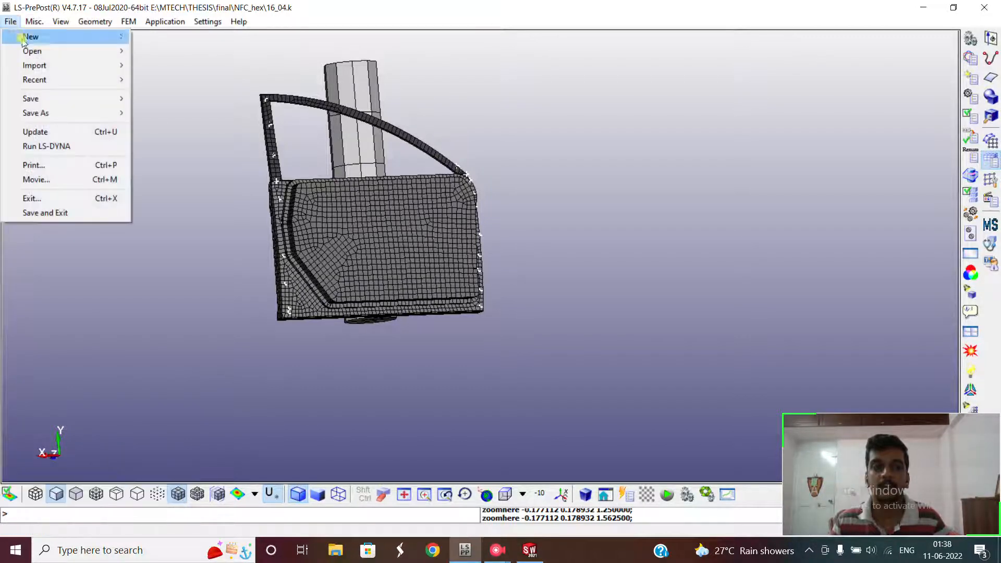
pyautogui.moveTo(38, 52)
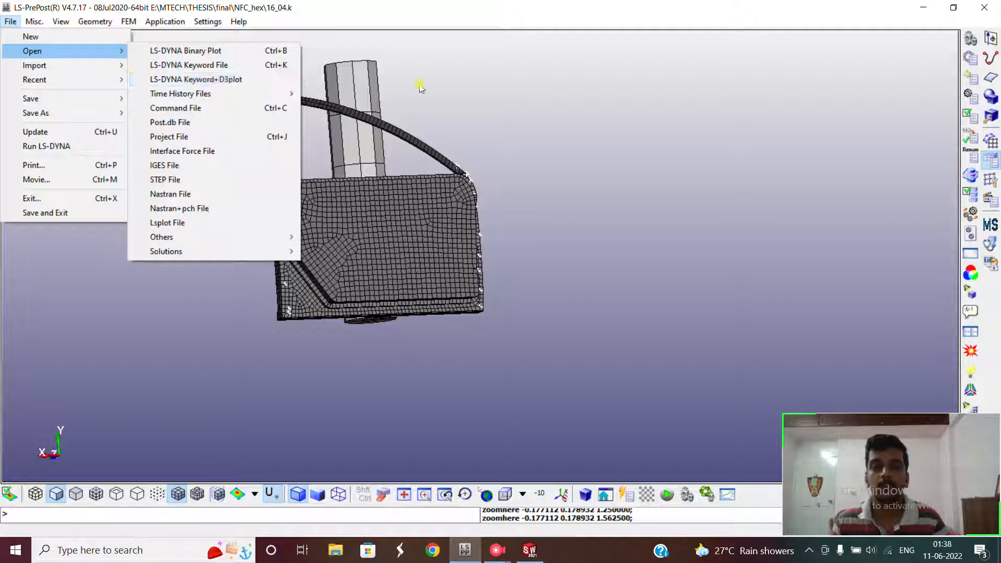
pyautogui.click(309, 72)
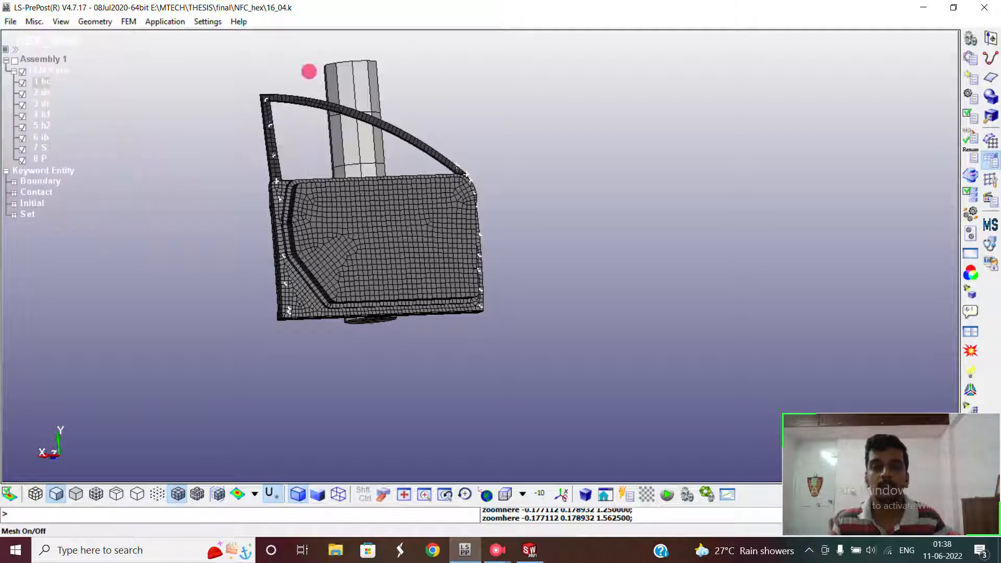
# Step: Open the LS-DYNA run manager and set the solver input to 14_04.STEP from the steel_hex folder
pyautogui.click(11, 22)
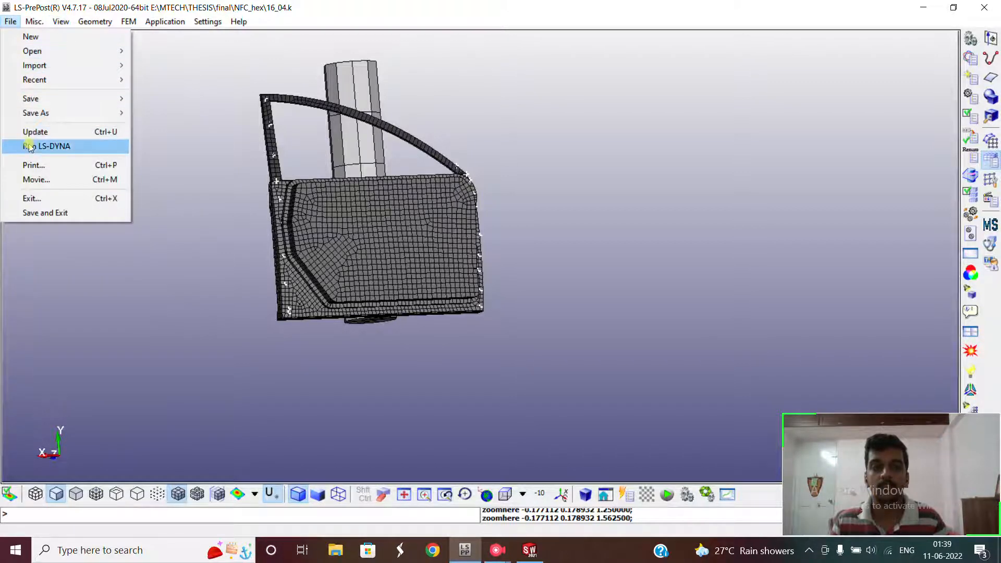
pyautogui.click(30, 147)
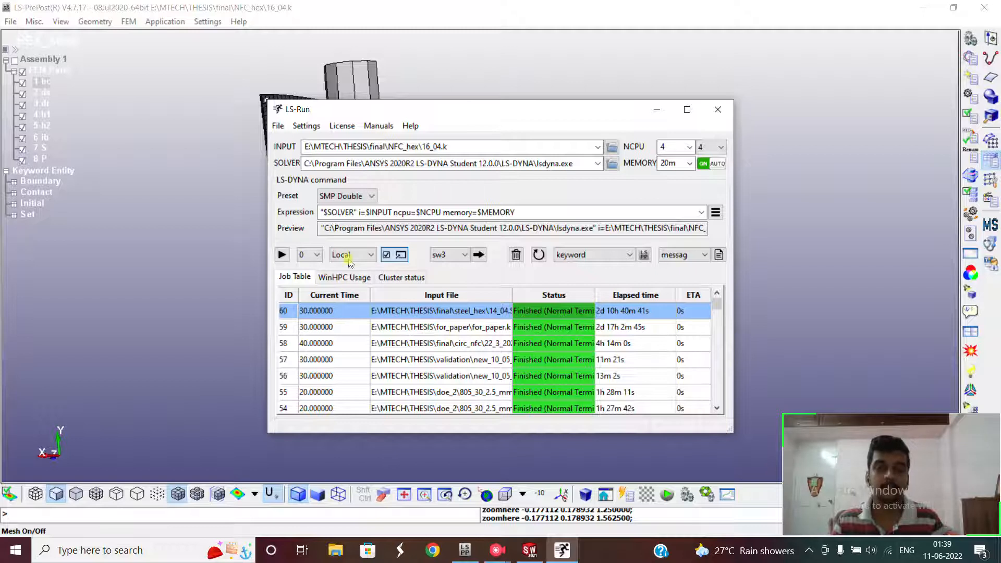
pyautogui.click(613, 149)
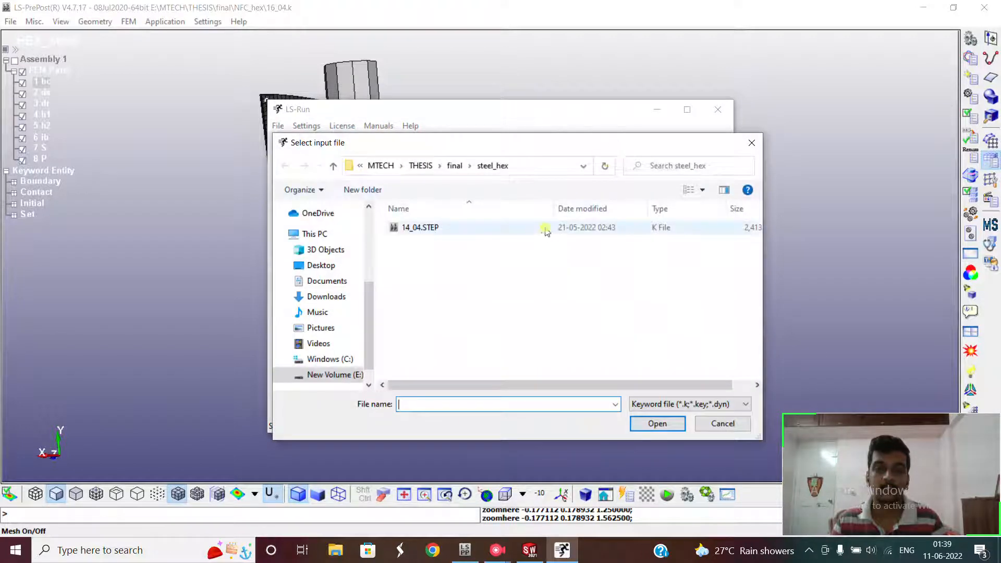
pyautogui.click(505, 231)
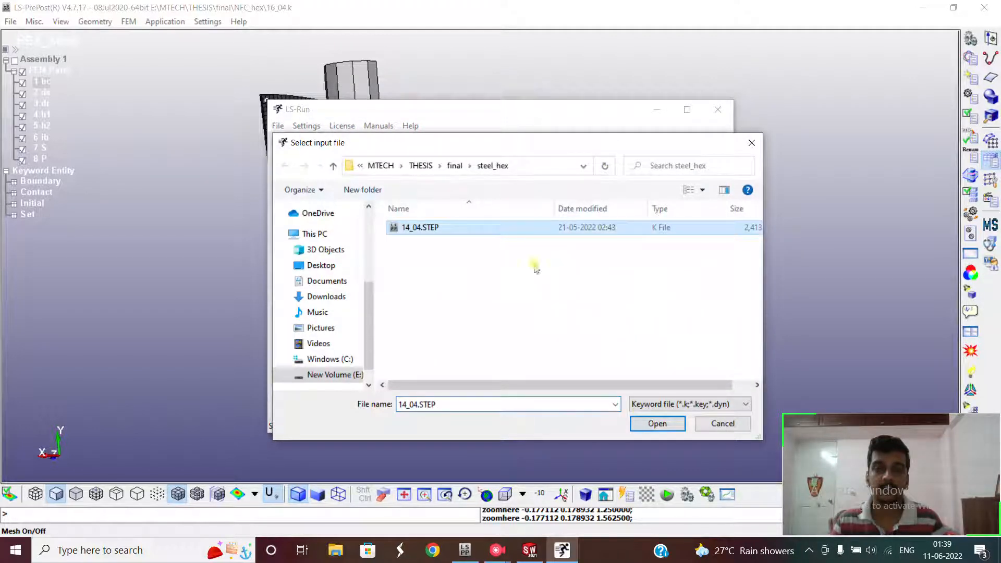
pyautogui.click(656, 424)
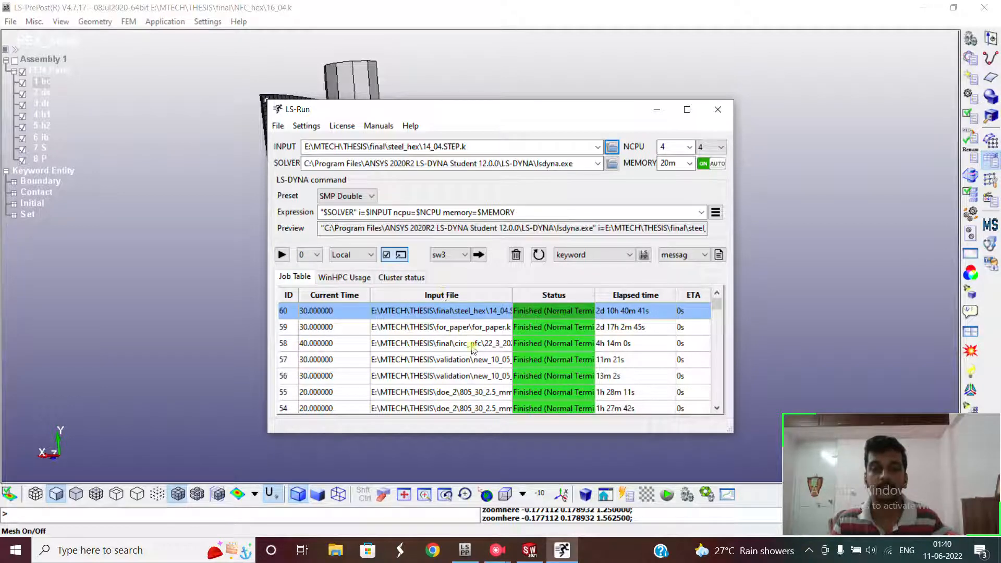
pyautogui.click(496, 550)
pyautogui.click(461, 518)
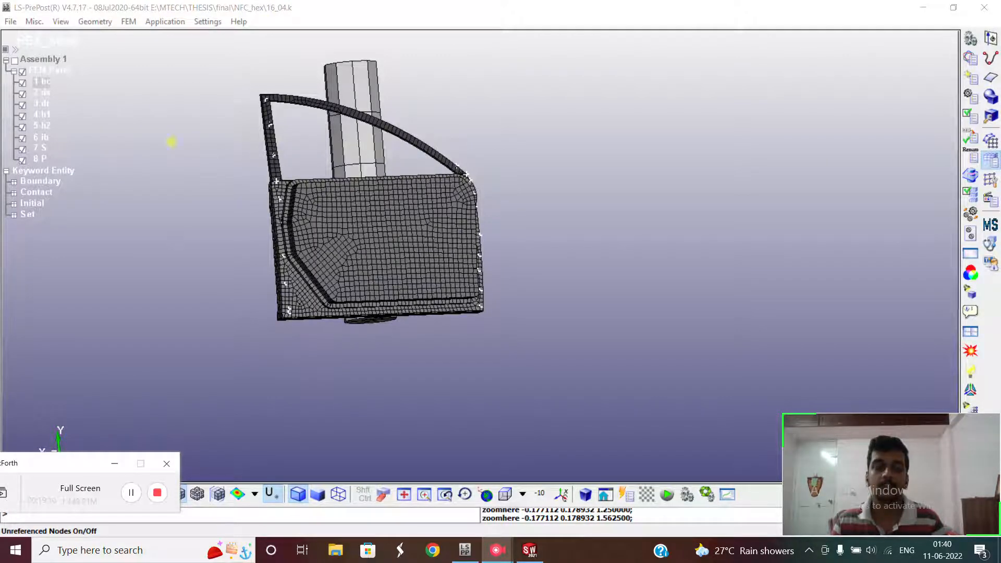
# Step: Open the keyword file 21_03_22.STEP together with its d3plot results from the circular_steel folder
pyautogui.click(11, 22)
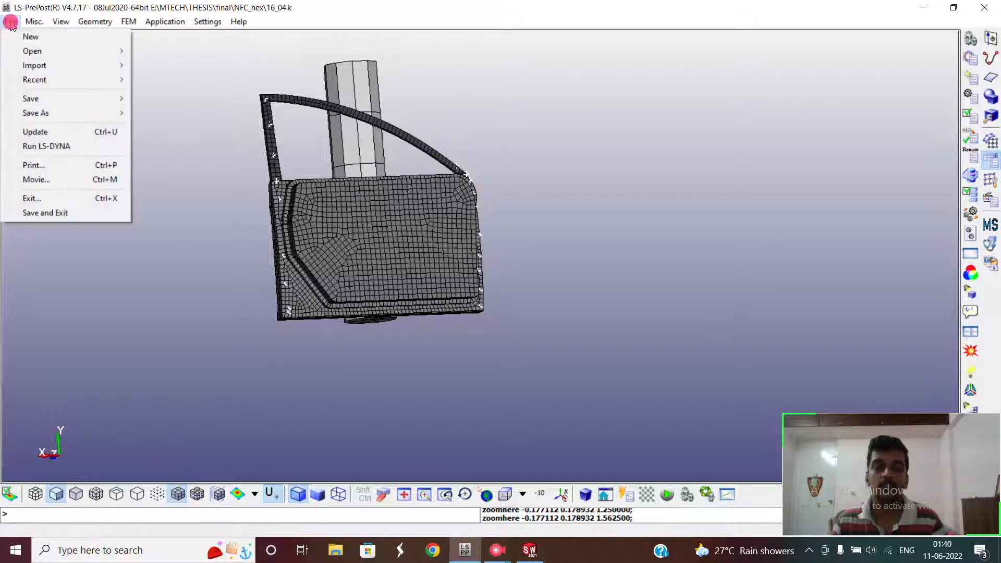
pyautogui.moveTo(29, 52)
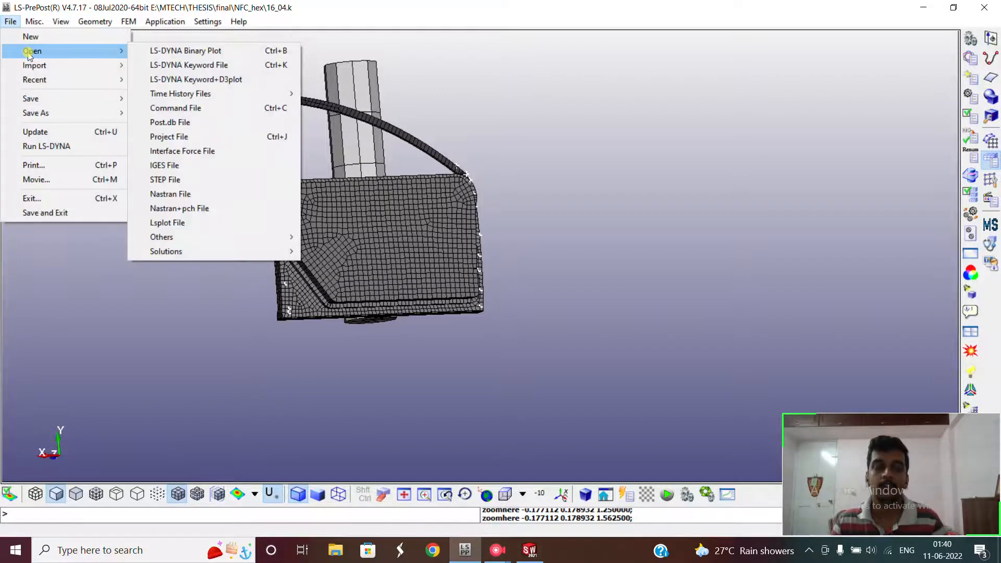
pyautogui.click(168, 80)
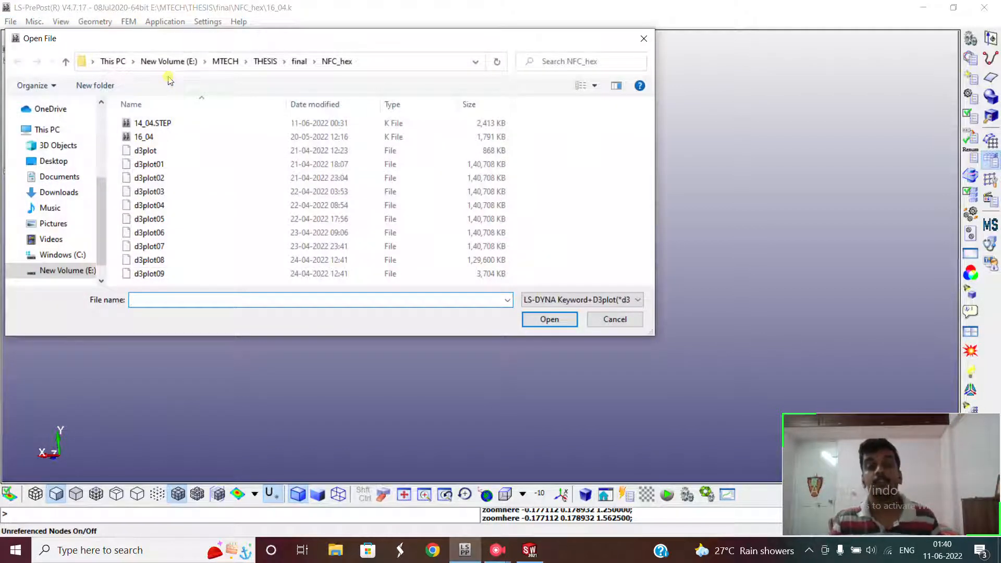
pyautogui.click(66, 61)
pyautogui.doubleClick(151, 177)
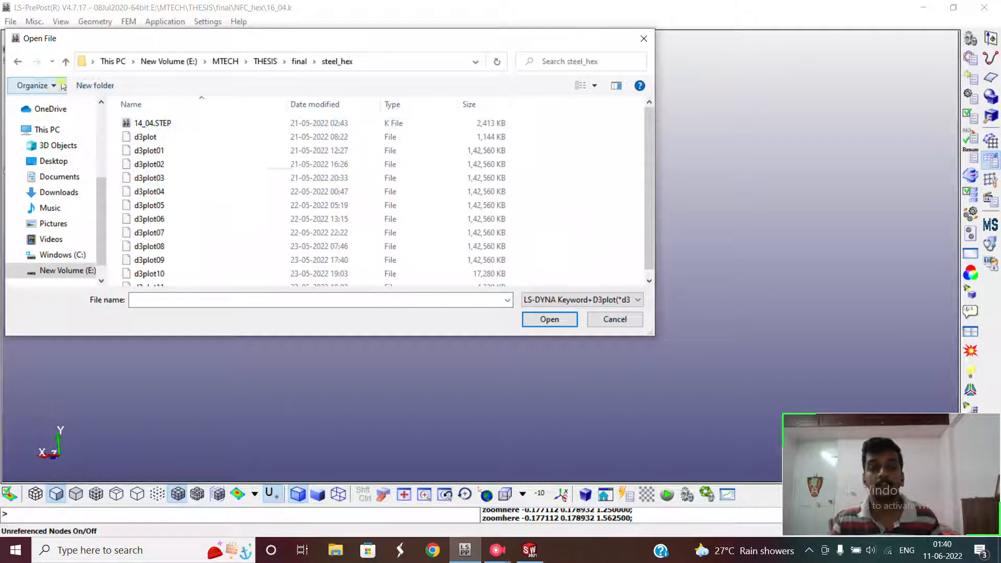
pyautogui.click(65, 62)
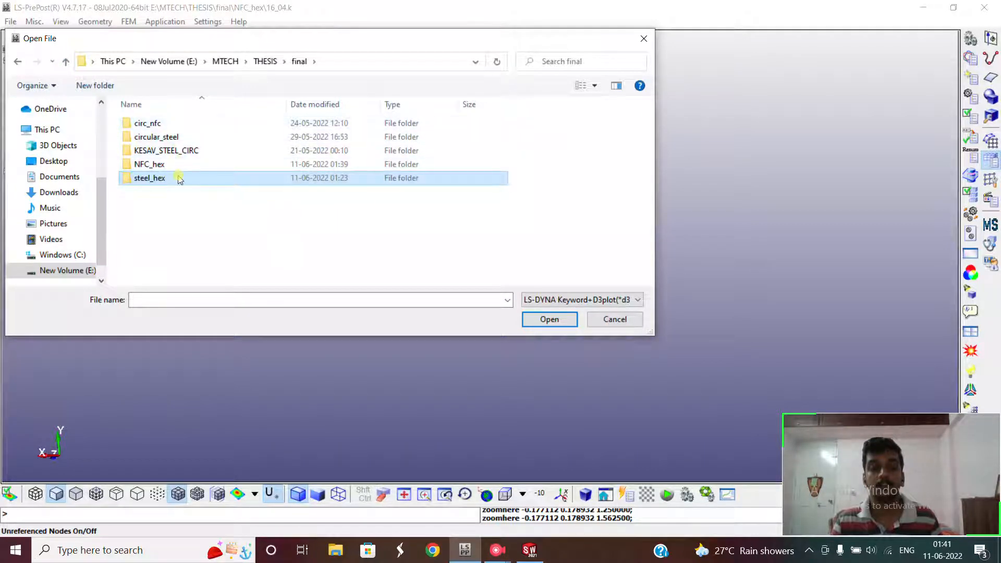
pyautogui.doubleClick(170, 138)
pyautogui.click(175, 126)
pyautogui.keyDown('ctrl'); pyautogui.click(157, 137); pyautogui.keyUp('ctrl')
pyautogui.click(550, 319)
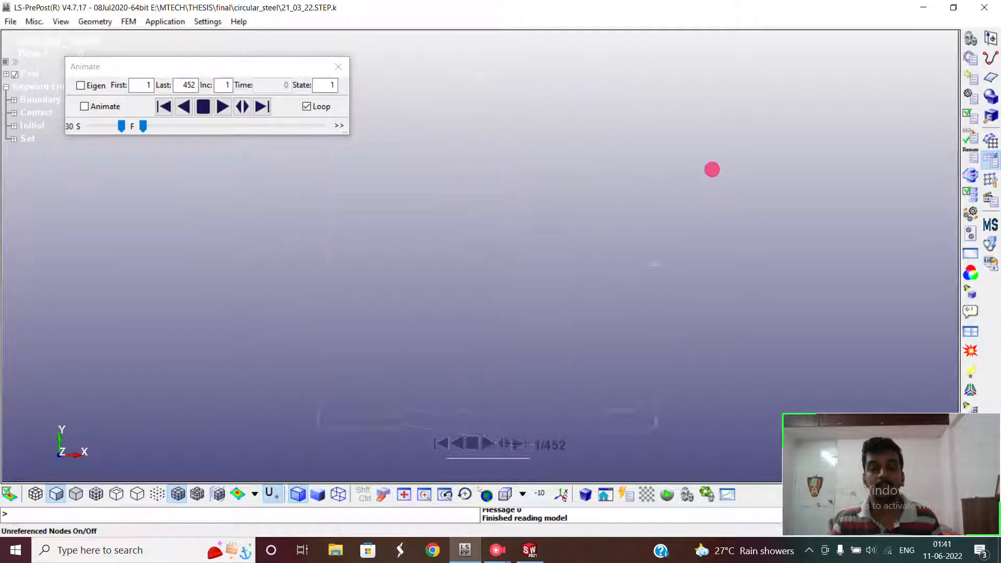
# Step: Play the pole impact animation forward and examine the deforming door from several sides
pyautogui.keyDown('ctrl'); pyautogui.moveTo(337, 259); pyautogui.dragTo(337, 259); pyautogui.keyUp('ctrl')
pyautogui.keyDown('ctrl'); pyautogui.moveTo(601, 212); pyautogui.dragTo(311, 270); pyautogui.keyUp('ctrl')
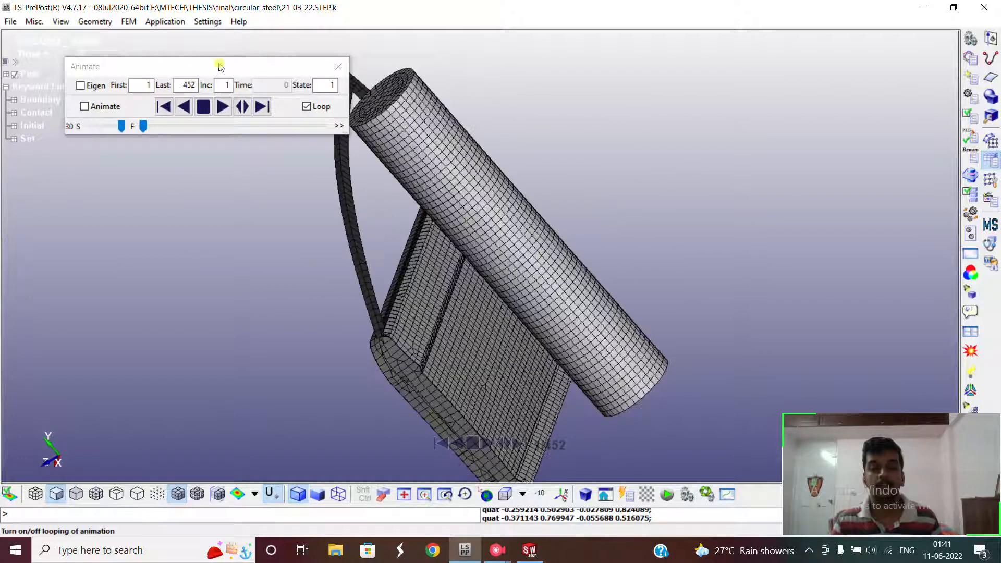
pyautogui.moveTo(205, 75); pyautogui.dragTo(132, 381)
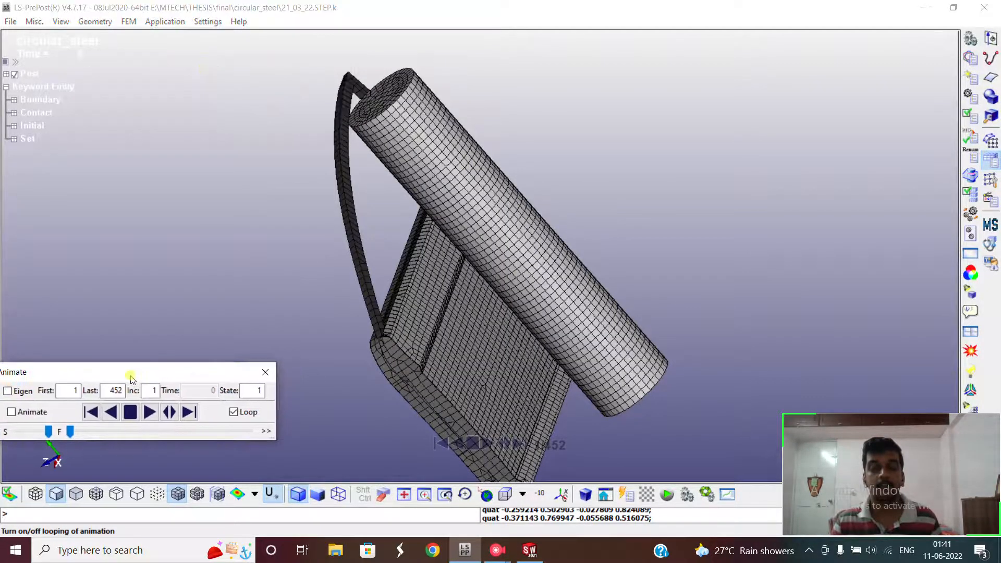
pyautogui.keyDown('ctrl'); pyautogui.moveTo(264, 245); pyautogui.dragTo(346, 219); pyautogui.keyUp('ctrl')
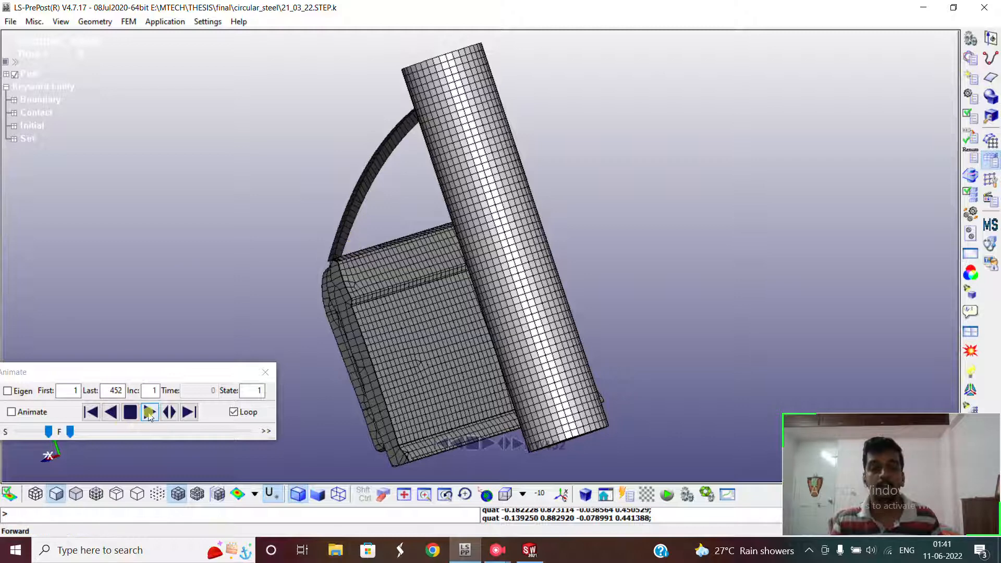
pyautogui.click(148, 413)
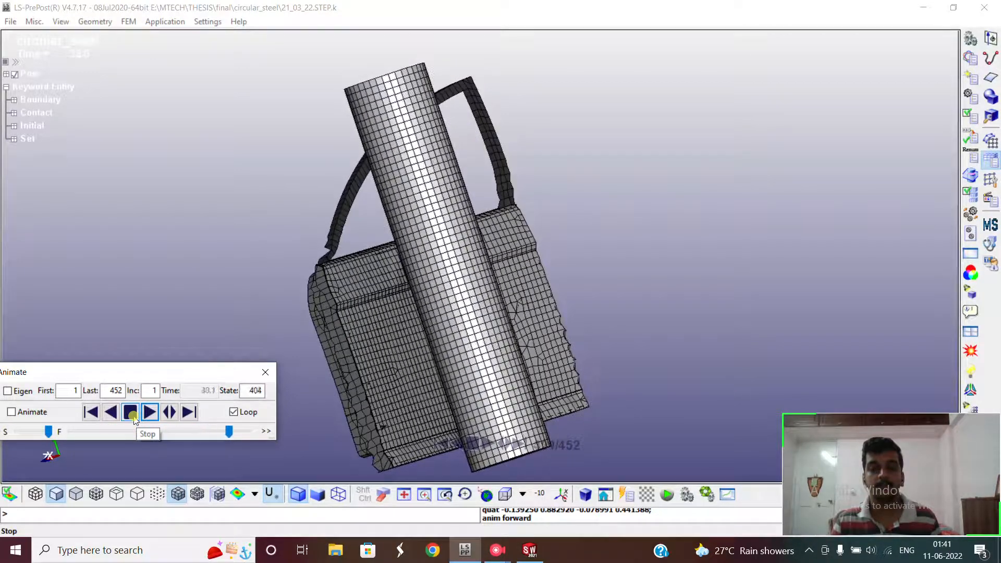
pyautogui.click(134, 418)
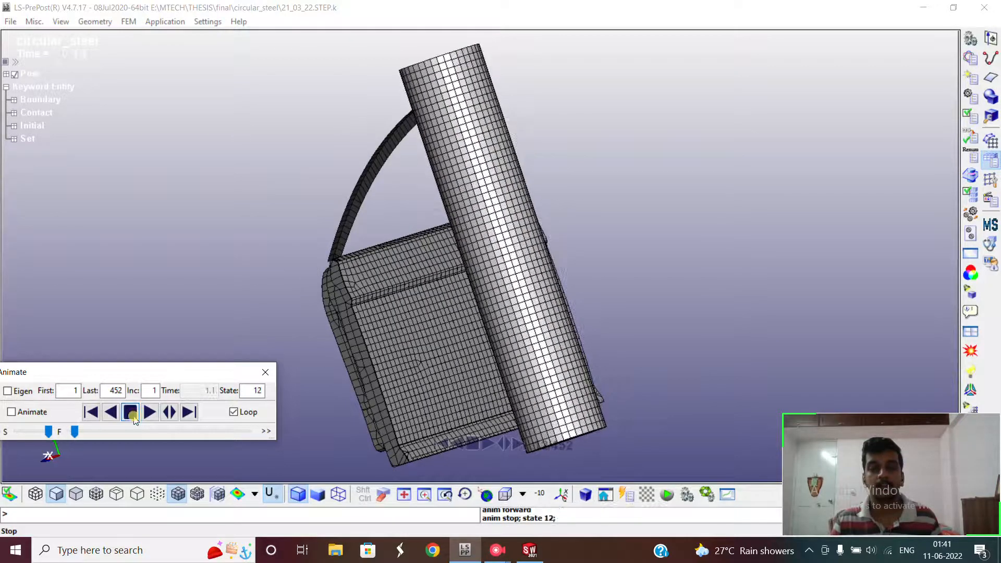
pyautogui.click(149, 413)
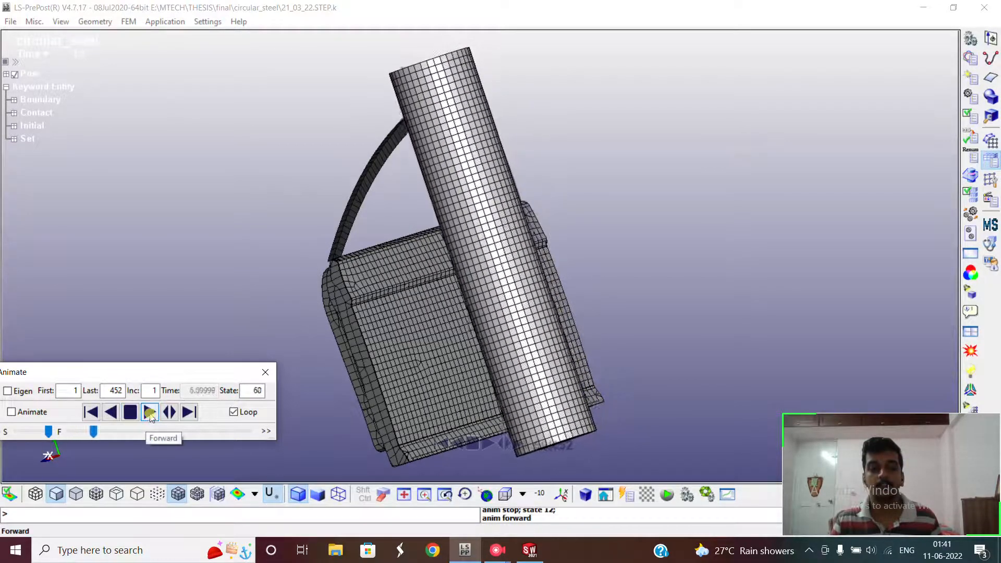
pyautogui.keyDown('ctrl'); pyautogui.moveTo(240, 271); pyautogui.dragTo(509, 210); pyautogui.keyUp('ctrl')
pyautogui.moveTo(514, 261)
pyautogui.keyDown('ctrl'); pyautogui.mouseDown()
pyautogui.moveTo(527, 292)
pyautogui.moveTo(633, 310)
pyautogui.moveTo(627, 271)
pyautogui.mouseUp(); pyautogui.keyUp('ctrl')
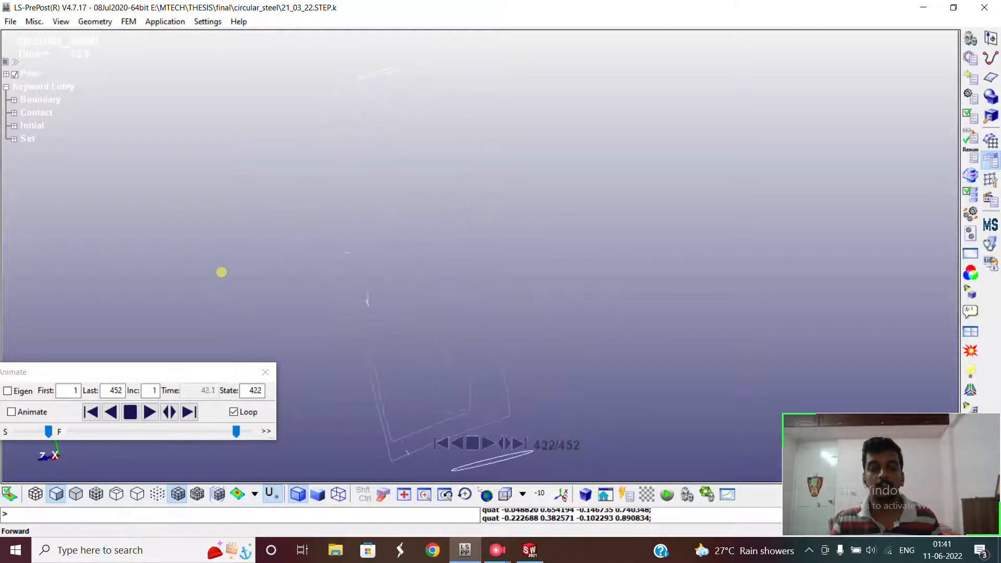
# Step: Open Fringe Component and go through the directional stress components, ending with the effective plastic strain plot
pyautogui.click(128, 22)
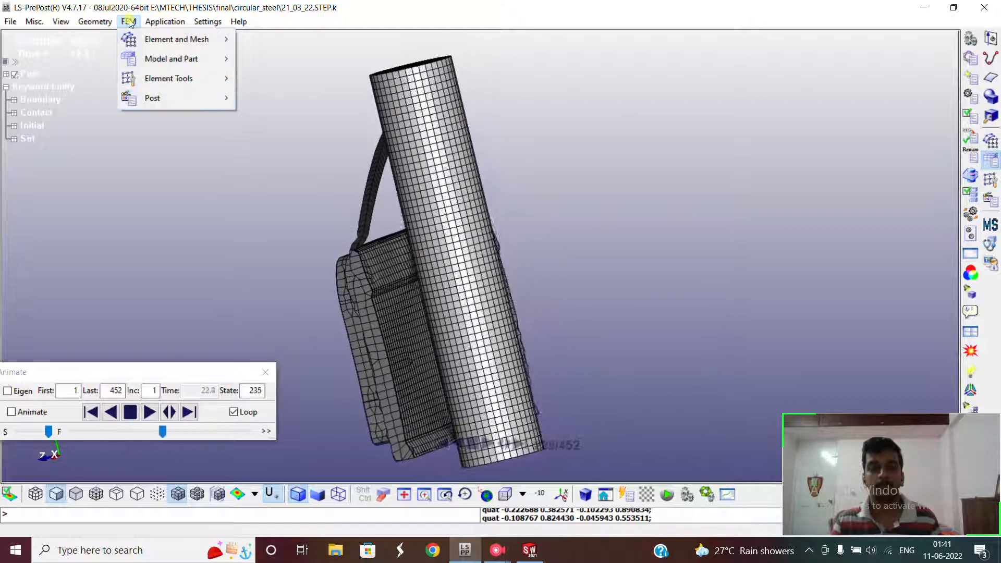
pyautogui.moveTo(153, 99)
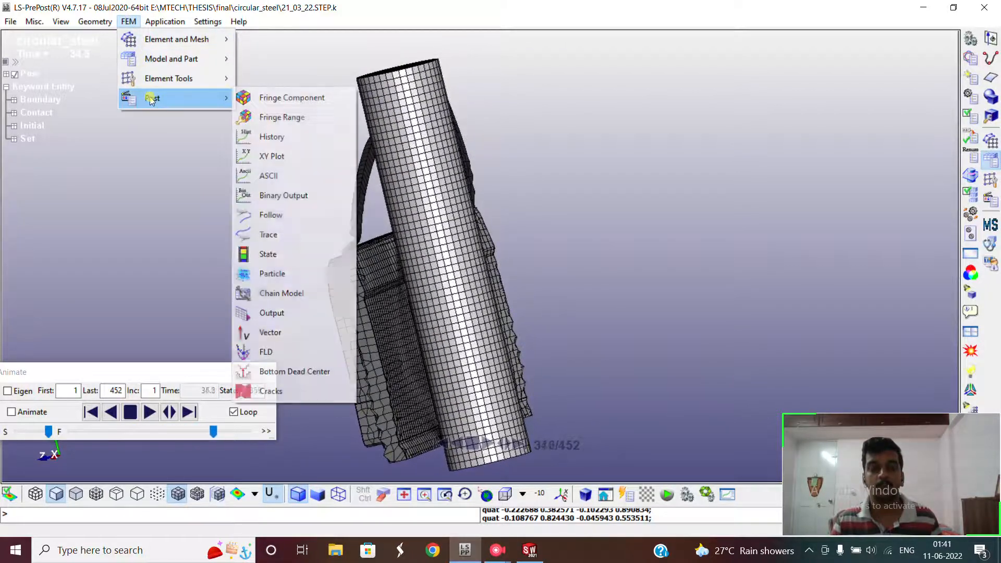
pyautogui.click(281, 99)
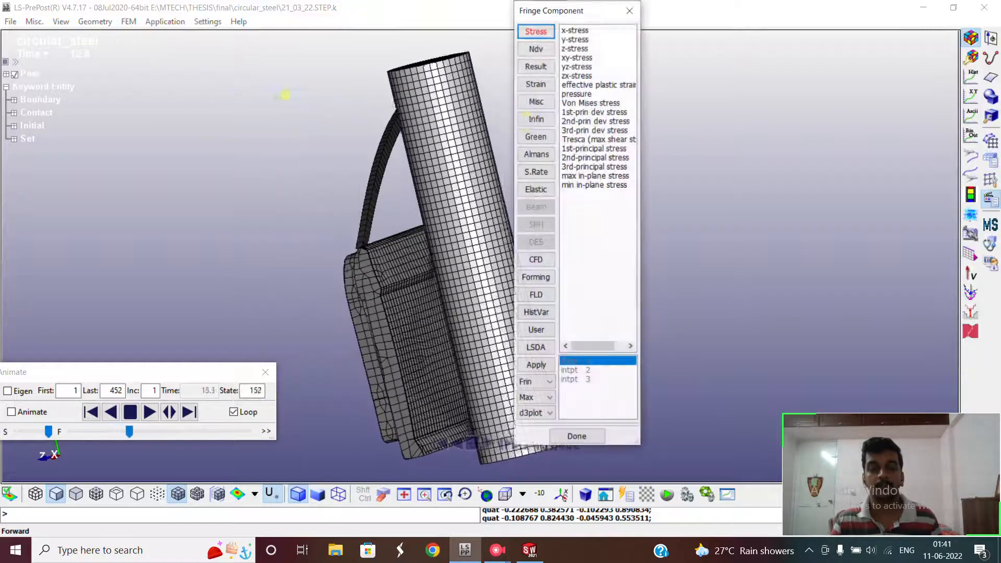
pyautogui.moveTo(585, 15); pyautogui.dragTo(850, 15)
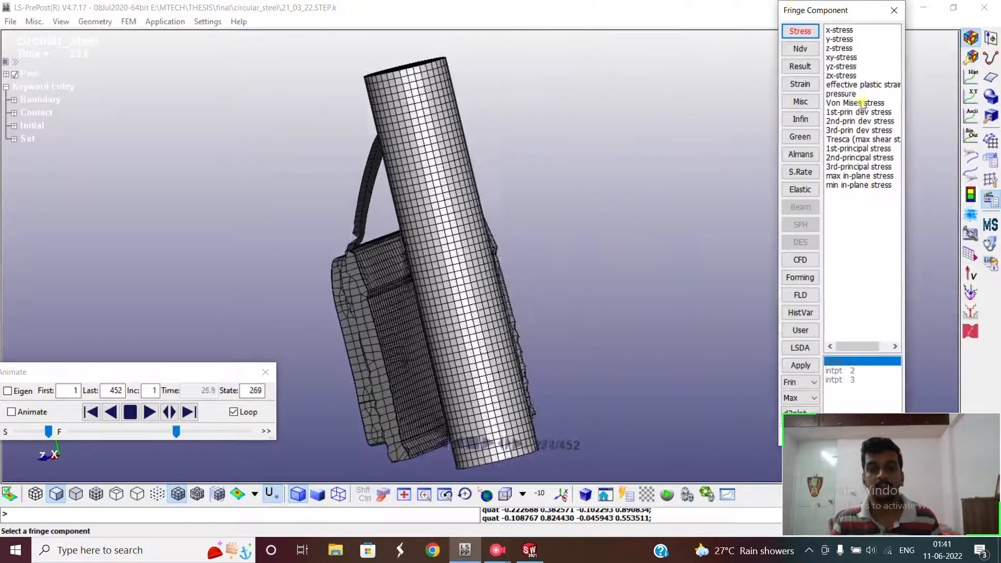
pyautogui.click(847, 39)
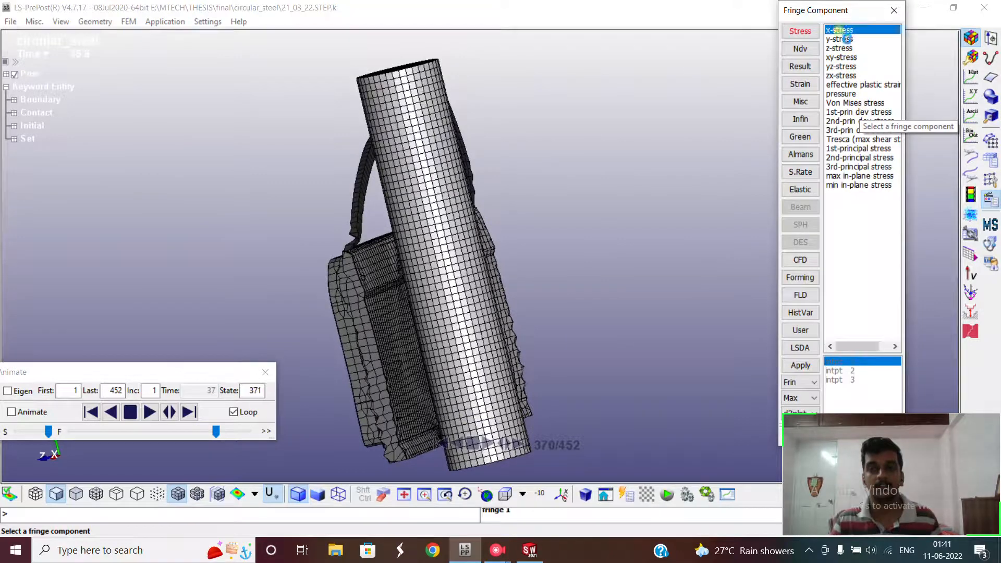
pyautogui.click(847, 57)
pyautogui.click(847, 66)
pyautogui.click(849, 76)
pyautogui.click(854, 85)
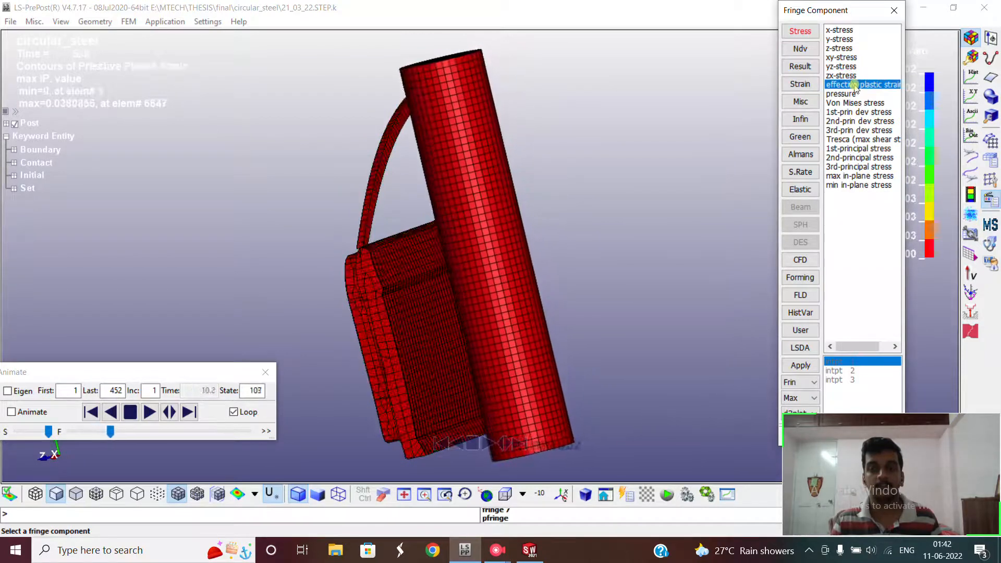
# Step: Examine the effective plastic strain contours on the door and pole from all sides during the animation
pyautogui.keyDown('shift'); pyautogui.moveTo(428, 340); pyautogui.dragTo(421, 272); pyautogui.keyUp('shift')
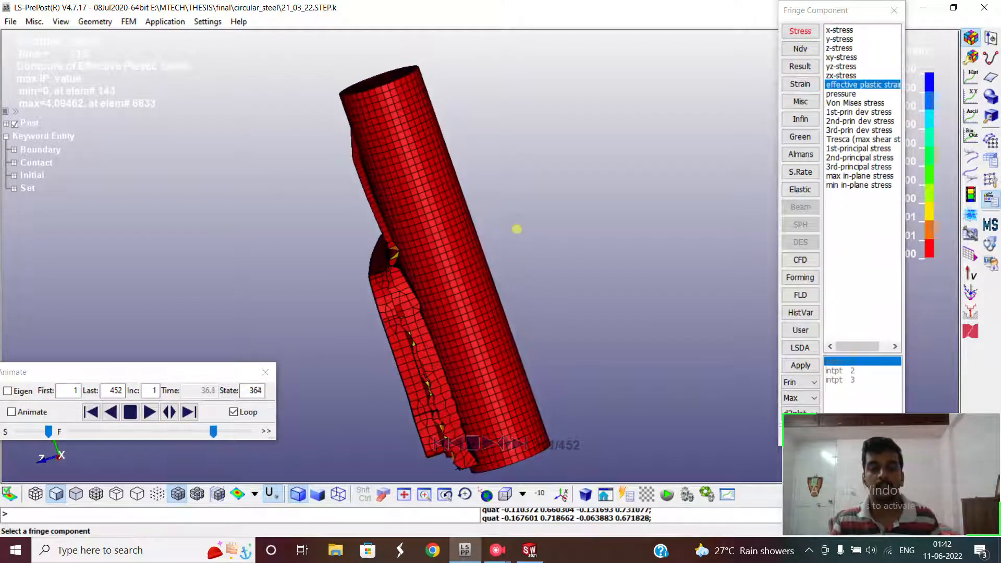
pyautogui.keyDown('shift'); pyautogui.moveTo(511, 231); pyautogui.dragTo(344, 311); pyautogui.keyUp('shift')
pyautogui.moveTo(863, 15); pyautogui.dragTo(51, 42)
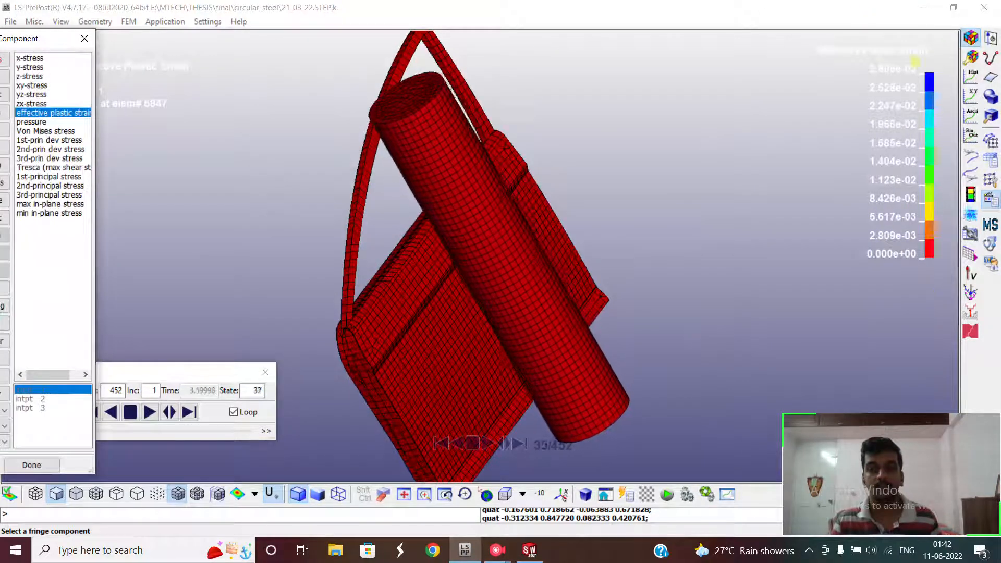
pyautogui.keyDown('shift'); pyautogui.moveTo(434, 317); pyautogui.dragTo(410, 159); pyautogui.keyUp('shift')
pyautogui.keyDown('shift'); pyautogui.moveTo(412, 211); pyautogui.dragTo(556, 282); pyautogui.keyUp('shift')
pyautogui.keyDown('shift'); pyautogui.moveTo(384, 279); pyautogui.dragTo(587, 257); pyautogui.keyUp('shift')
pyautogui.keyDown('shift'); pyautogui.moveTo(388, 260); pyautogui.dragTo(607, 257); pyautogui.keyUp('shift')
pyautogui.moveTo(386, 235)
pyautogui.keyDown('shift'); pyautogui.mouseDown()
pyautogui.moveTo(595, 250)
pyautogui.moveTo(618, 289)
pyautogui.mouseUp(); pyautogui.keyUp('shift')
pyautogui.keyDown('shift'); pyautogui.moveTo(451, 264); pyautogui.dragTo(616, 292); pyautogui.keyUp('shift')
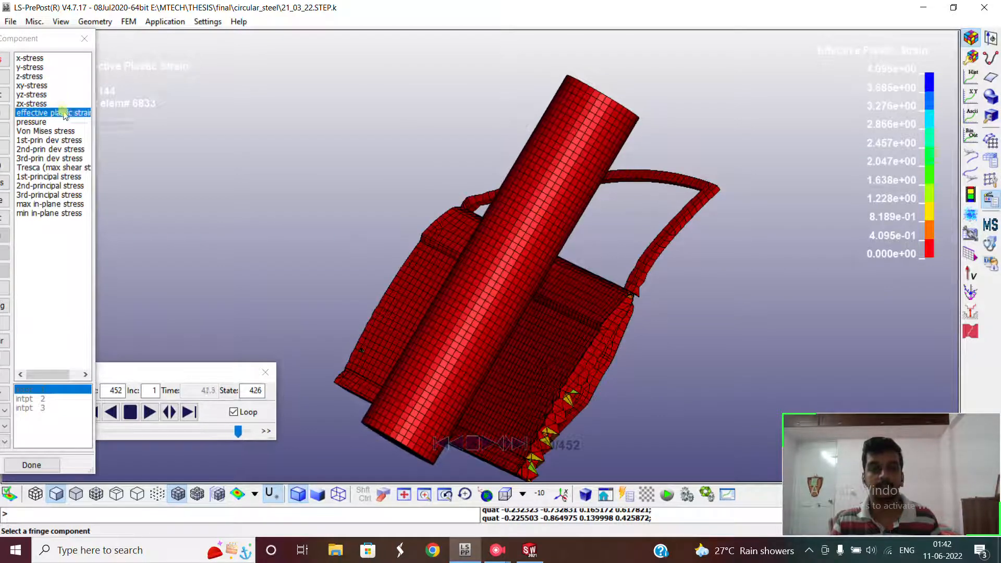
# Step: Plot Von Mises, Tresca and max in-plane stress in turn, and stop the animation at state 141
pyautogui.click(57, 131)
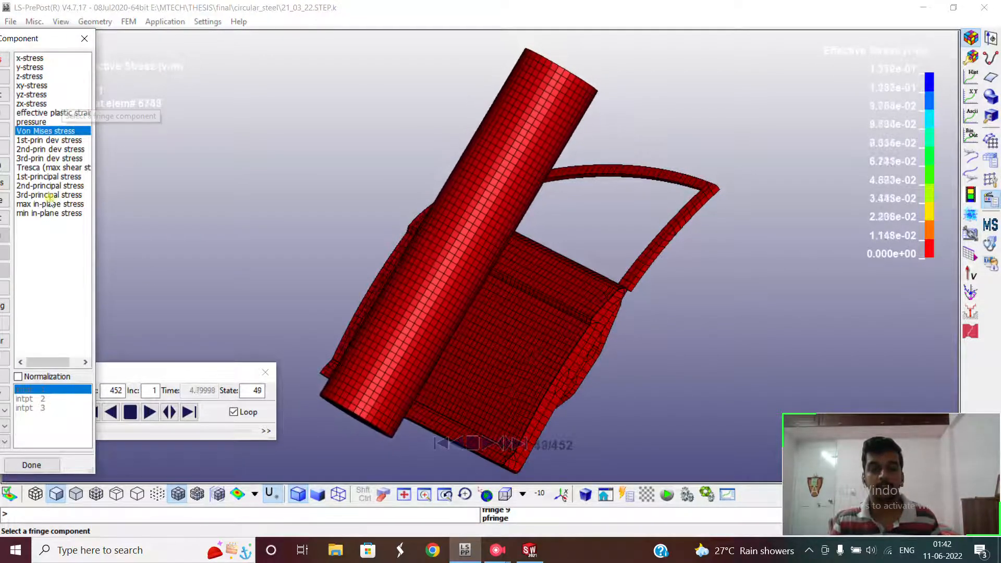
pyautogui.click(52, 167)
pyautogui.click(50, 204)
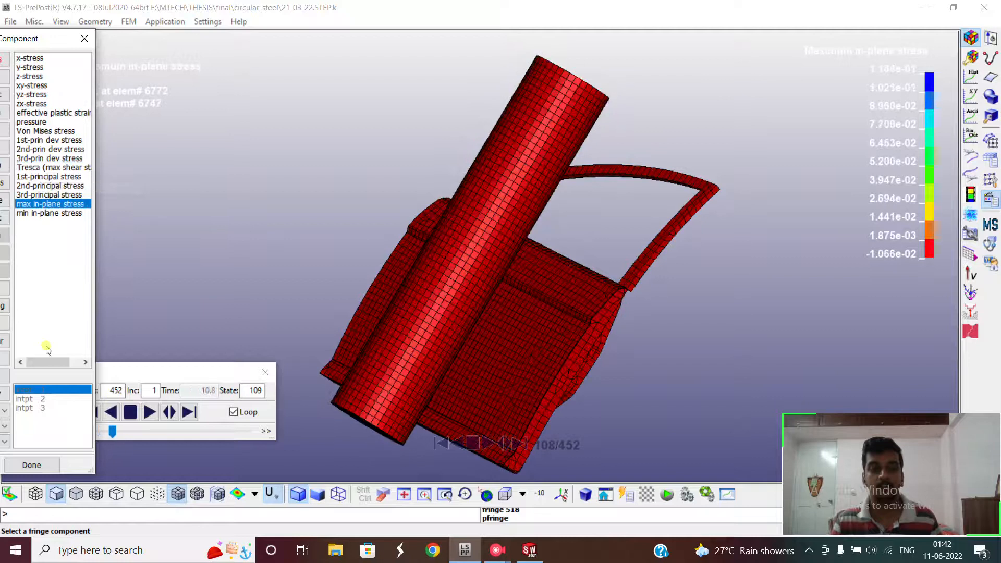
pyautogui.click(131, 413)
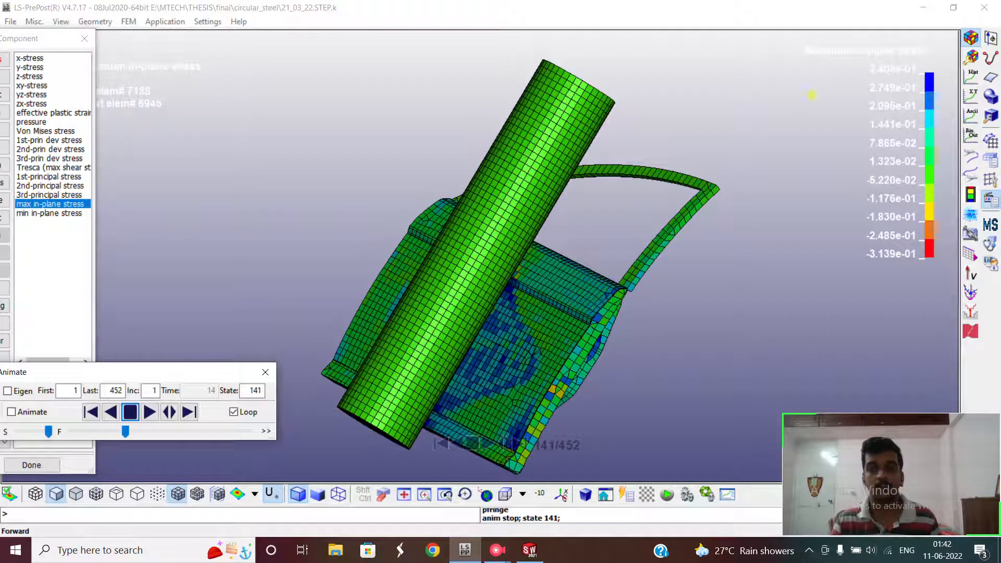
pyautogui.moveTo(52, 38); pyautogui.dragTo(153, 106)
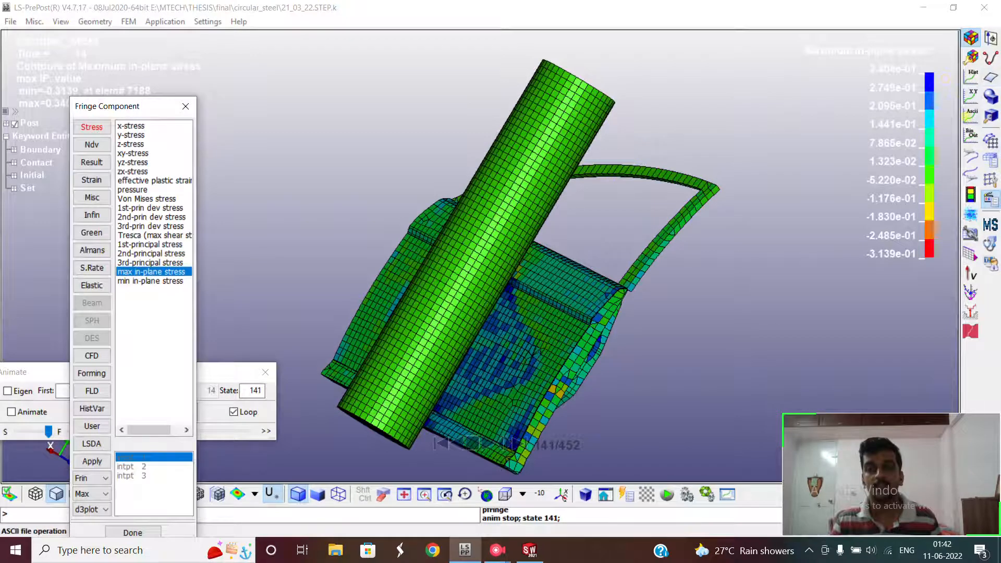
# Step: Open the ASCII results reader and load the existing matsum file
pyautogui.click(970, 114)
pyautogui.moveTo(112, 110); pyautogui.dragTo(391, 42)
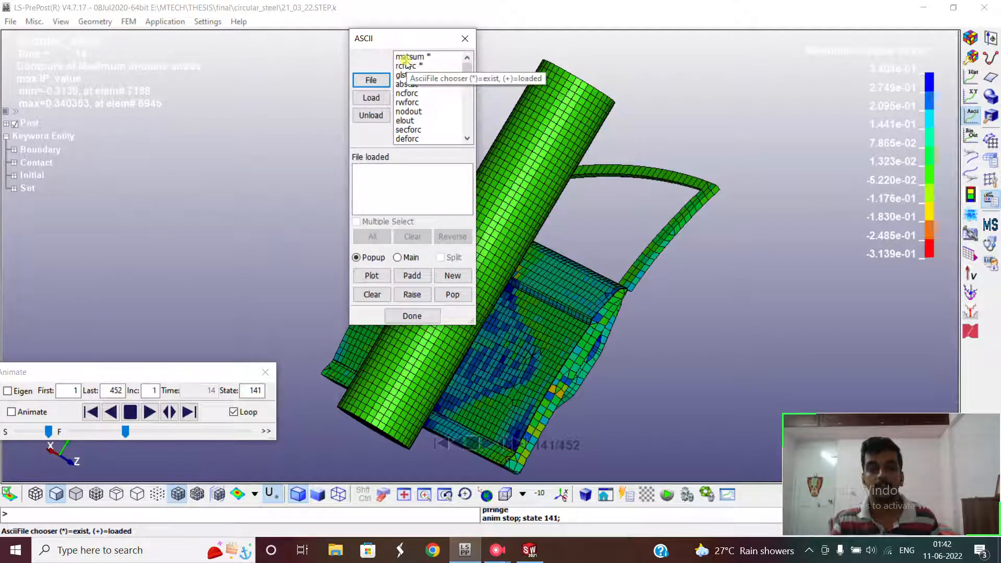
pyautogui.click(408, 59)
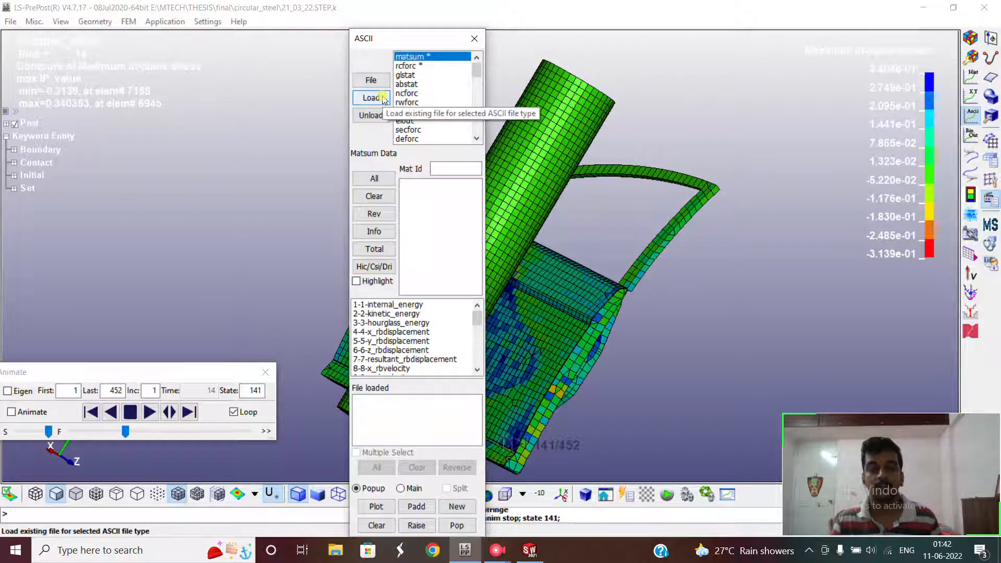
pyautogui.click(409, 67)
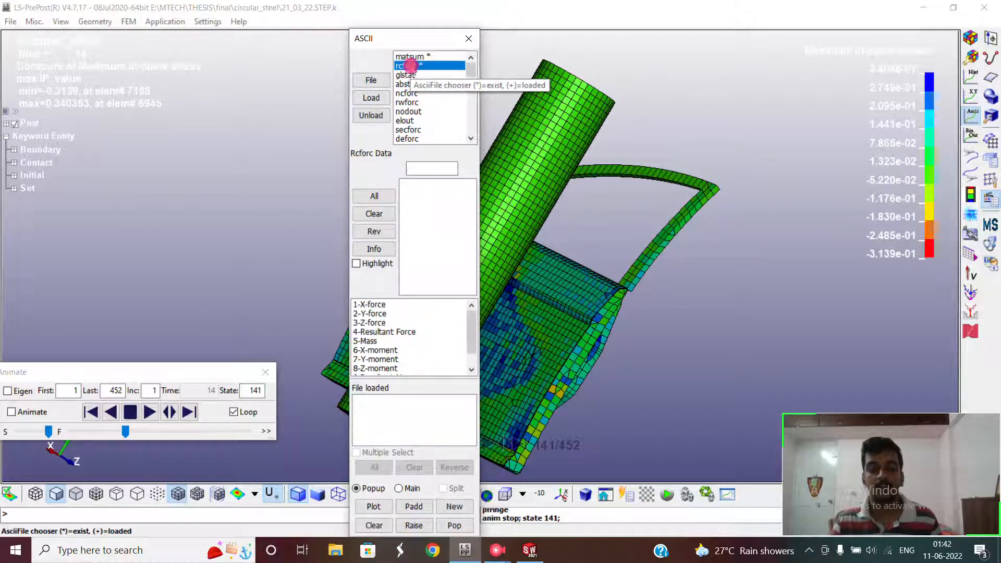
pyautogui.click(411, 58)
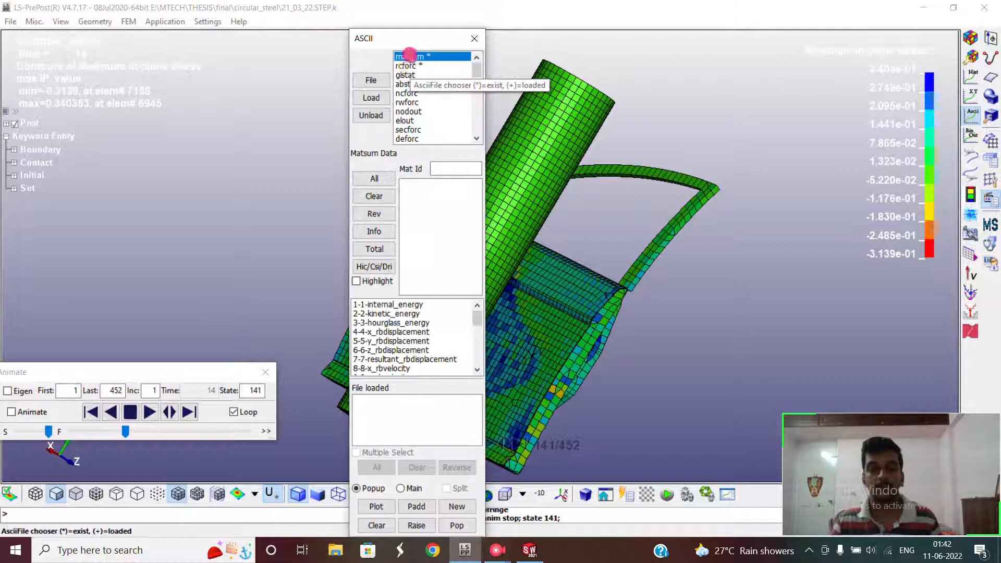
pyautogui.click(382, 99)
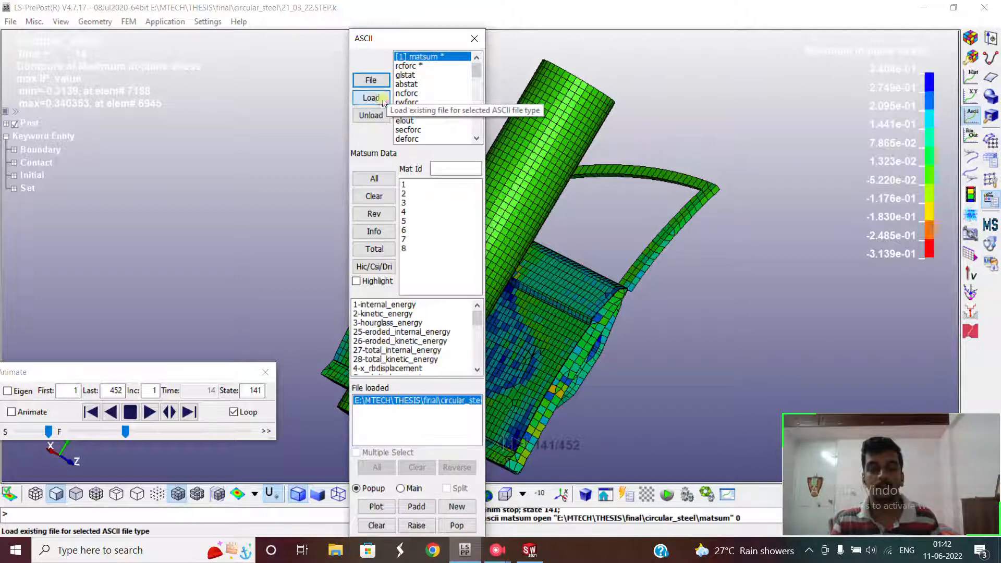
# Step: Plot the resultant_rbdisplacement history for all eight materials in the matsum data
pyautogui.click(375, 179)
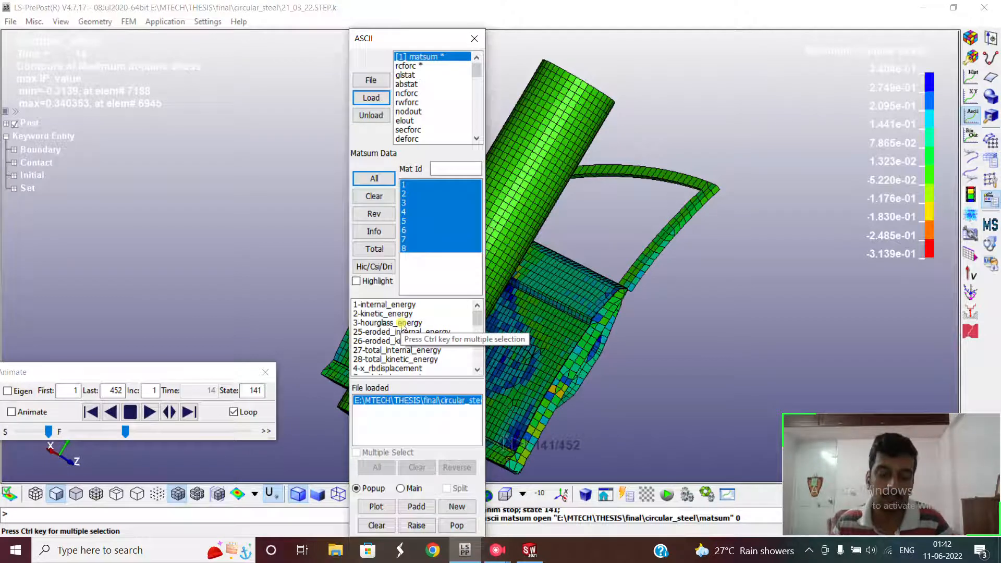
pyautogui.scroll(-1, 402, 358)
pyautogui.scroll(-1, 402, 358)
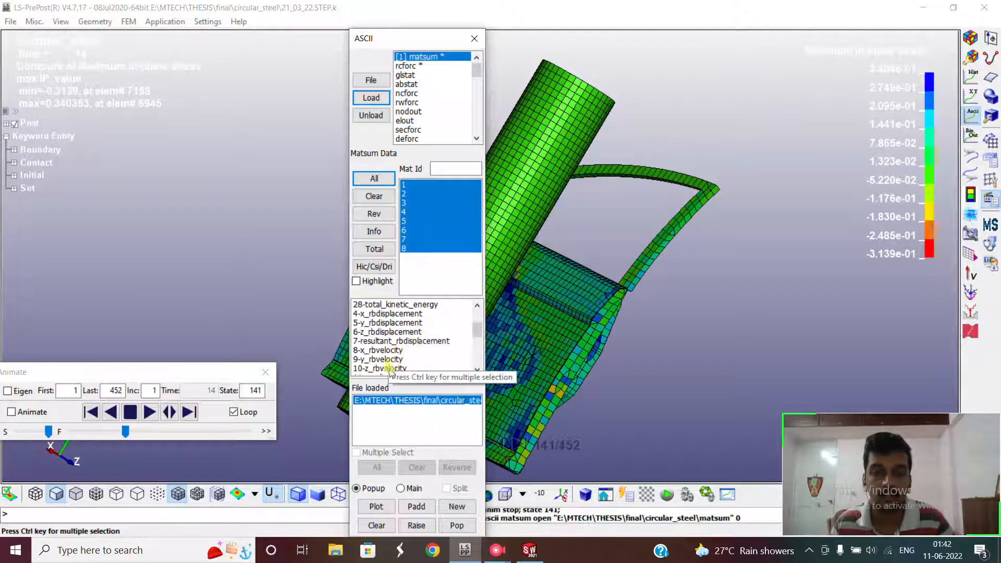
pyautogui.click(399, 341)
pyautogui.click(376, 507)
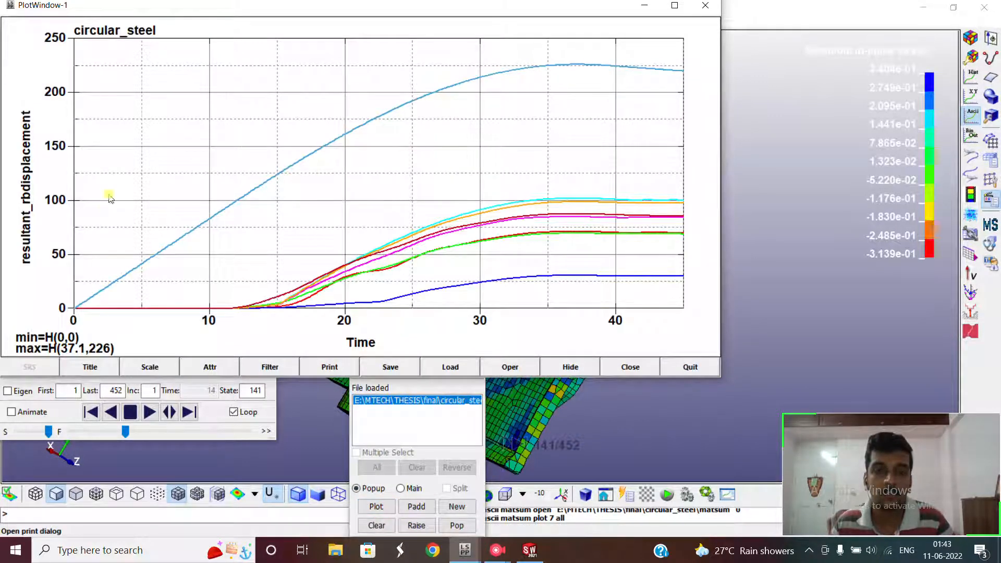
# Step: Combine all the plotted displacement curves into one with the sum_curves operation
pyautogui.click(532, 368)
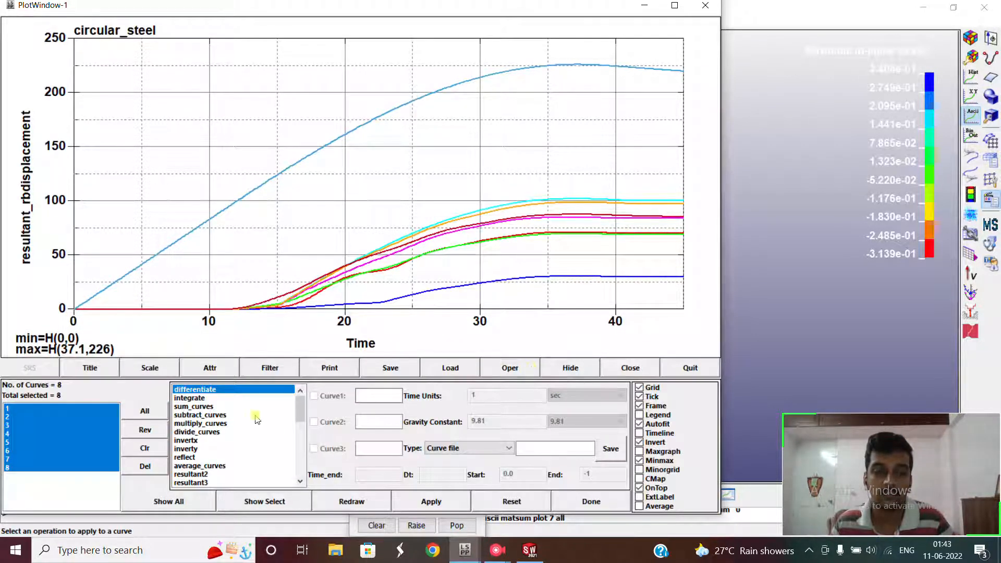
pyautogui.click(193, 407)
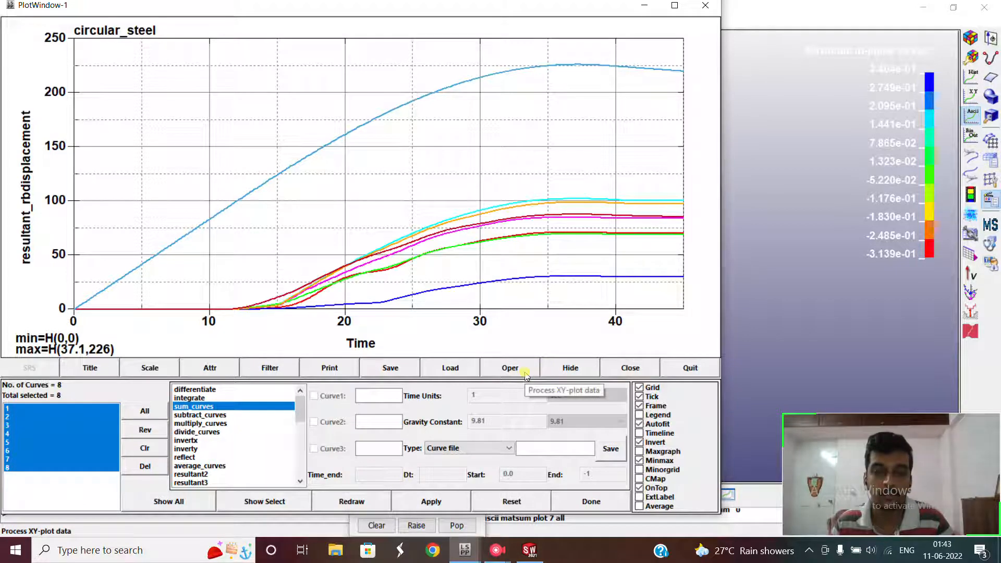
pyautogui.click(413, 501)
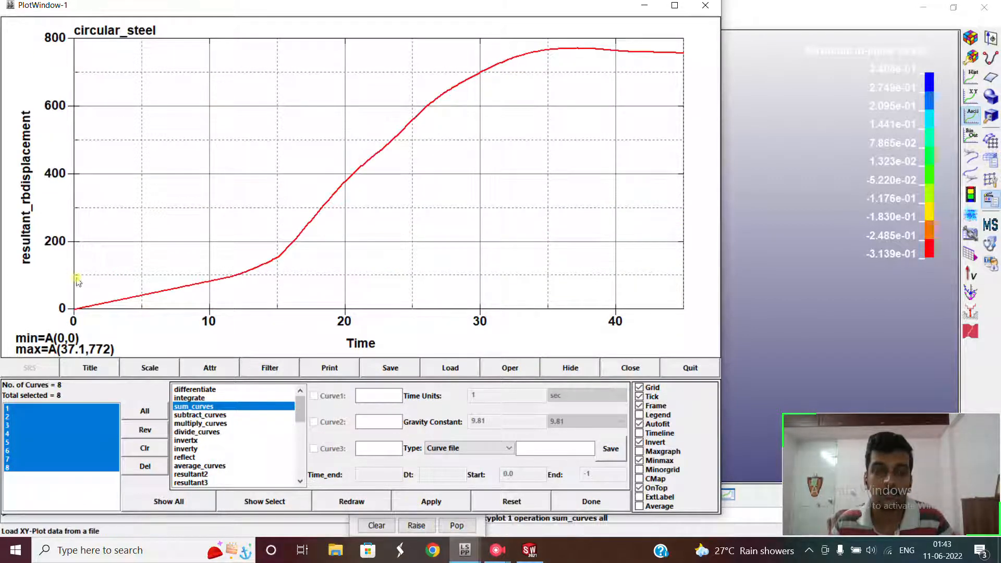
# Step: Try to export the summed displacement curve as MSoft CSV(Multiple X-Axis) under the name dgsdfgfg in the circular_steel folder, and close the plot
pyautogui.click(388, 368)
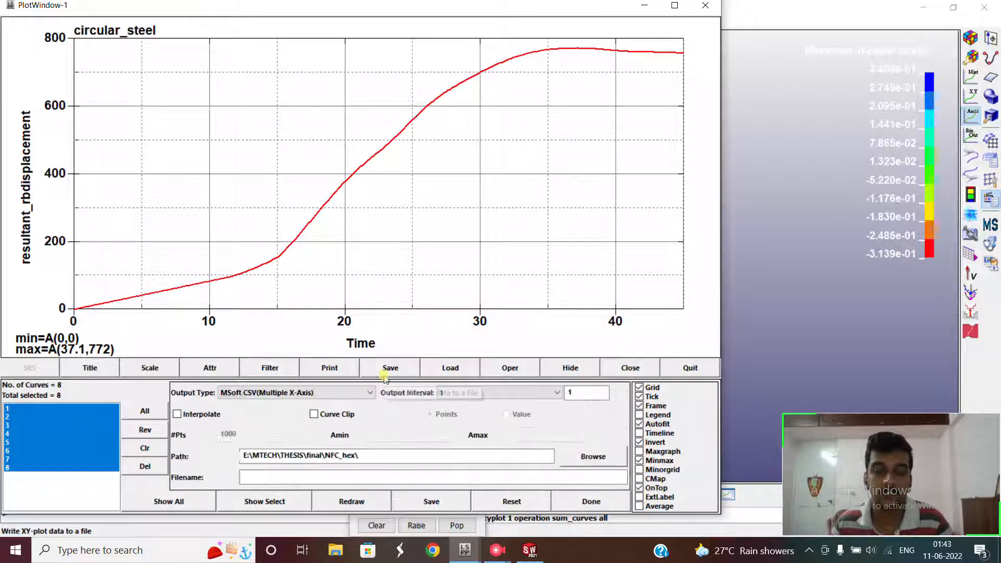
pyautogui.click(364, 396)
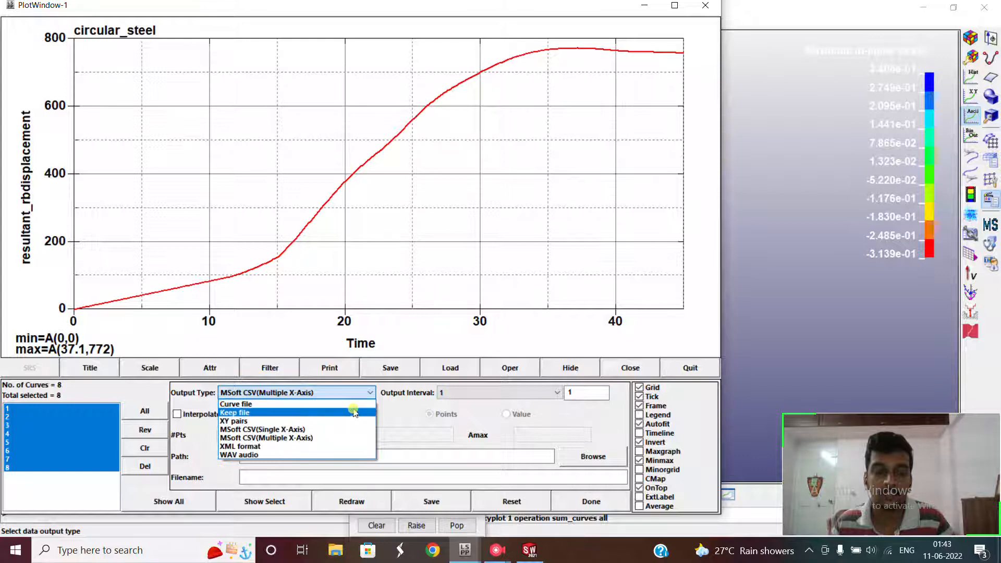
pyautogui.click(354, 405)
pyautogui.click(355, 396)
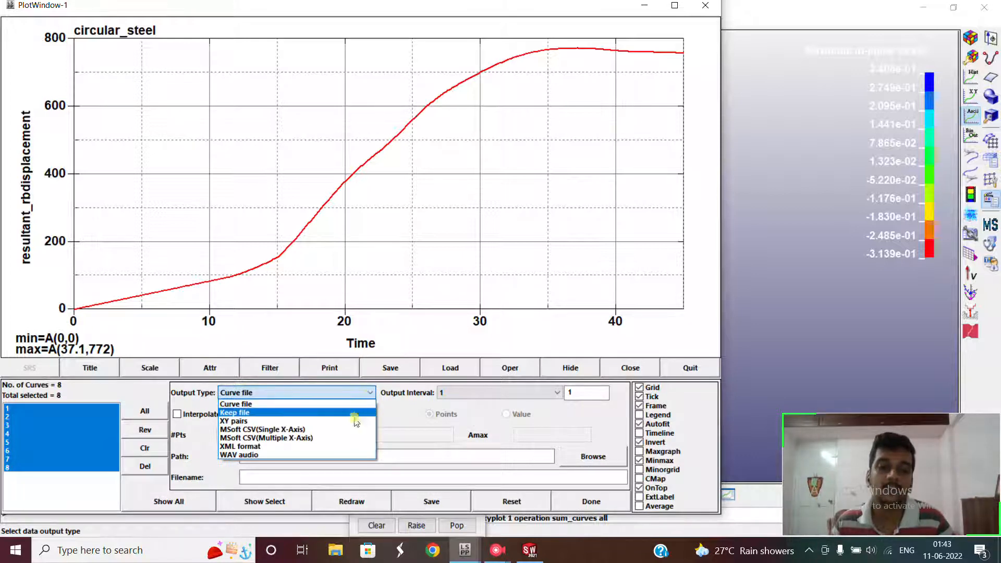
pyautogui.click(305, 438)
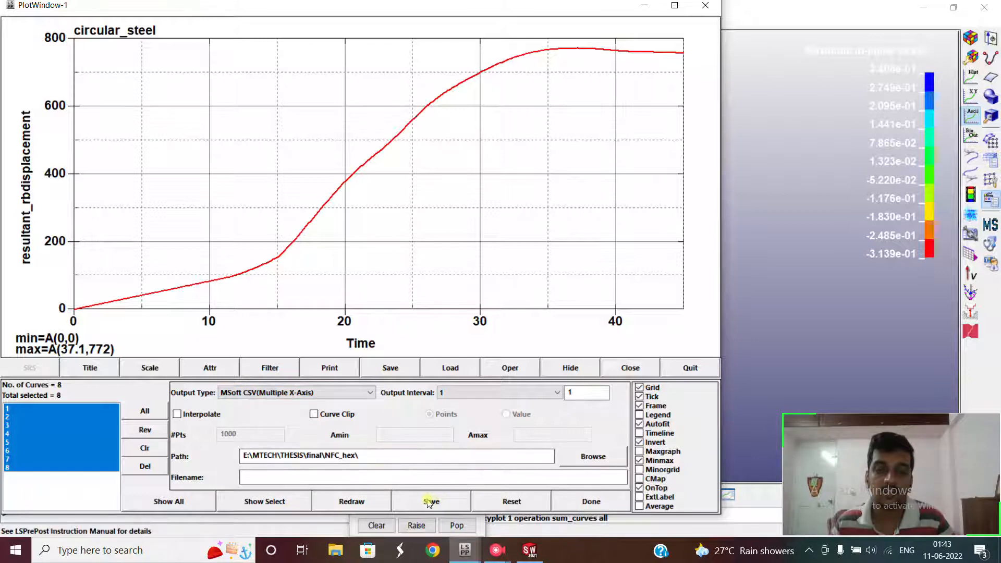
pyautogui.click(582, 461)
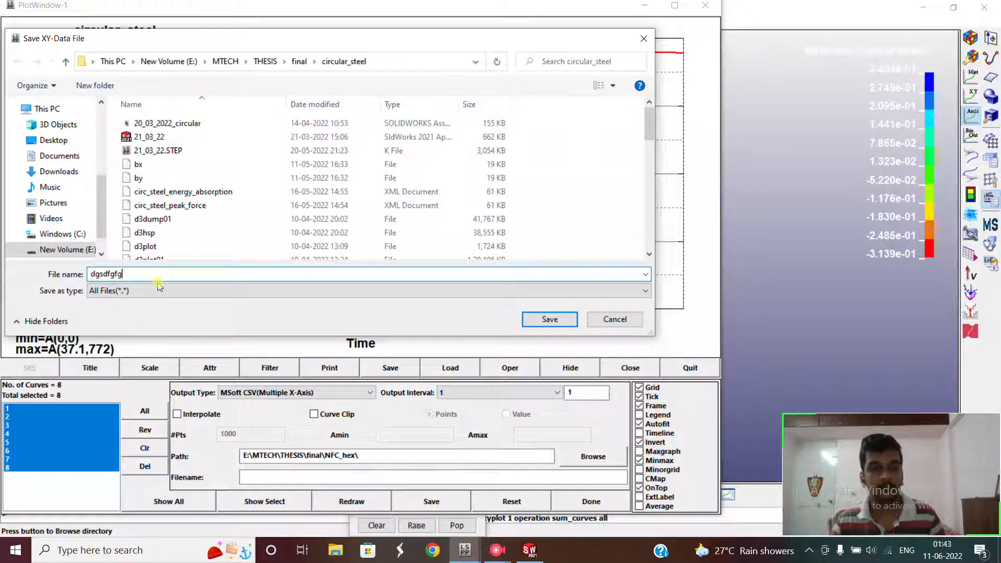
pyautogui.click(615, 319)
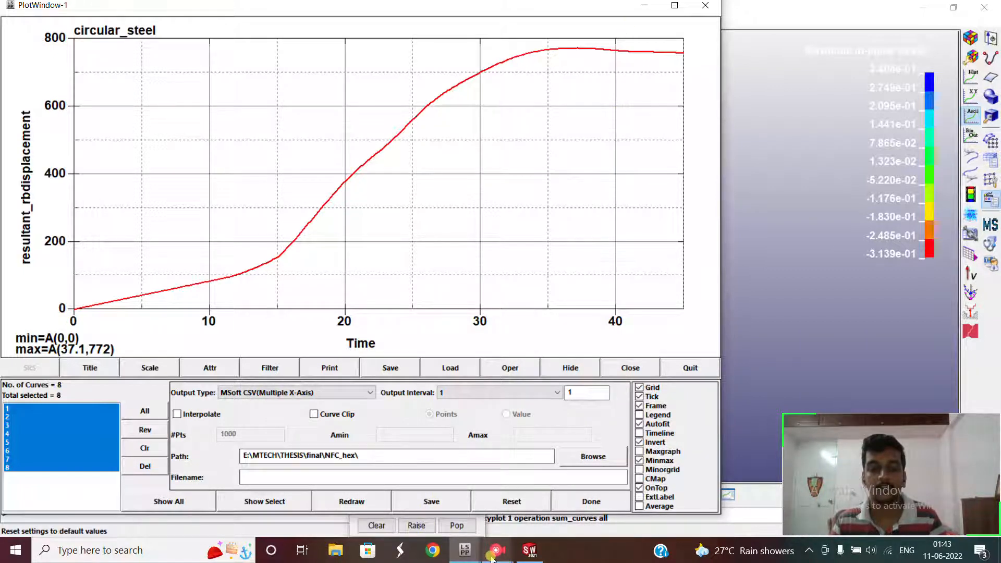
pyautogui.moveTo(495, 557)
pyautogui.click(712, 10)
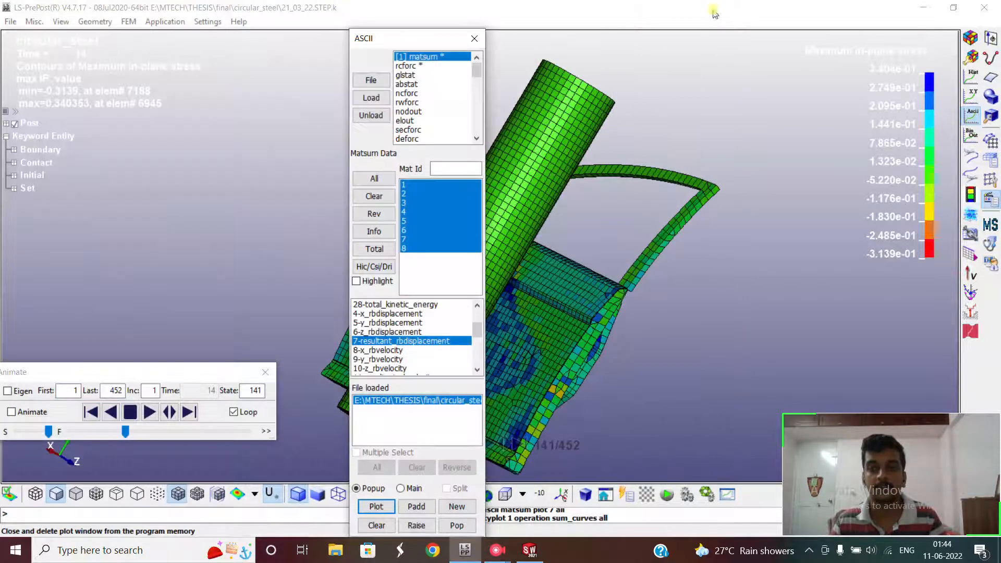
# Step: Look through the remaining matsum components, and replace the loaded matsum file with rcforc
pyautogui.scroll(-1, 374, 359)
pyautogui.scroll(-2, 373, 359)
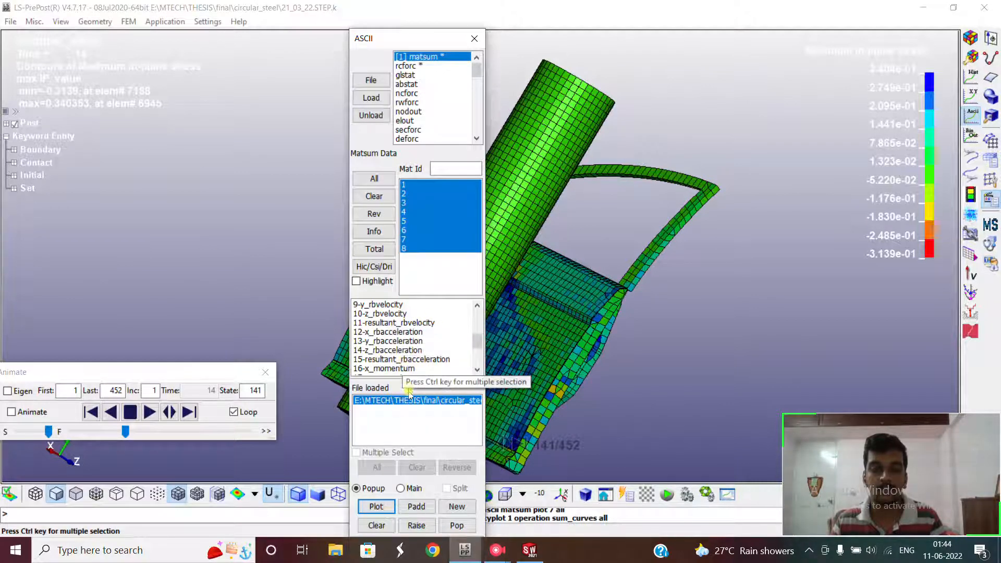
pyautogui.scroll(-3, 404, 368)
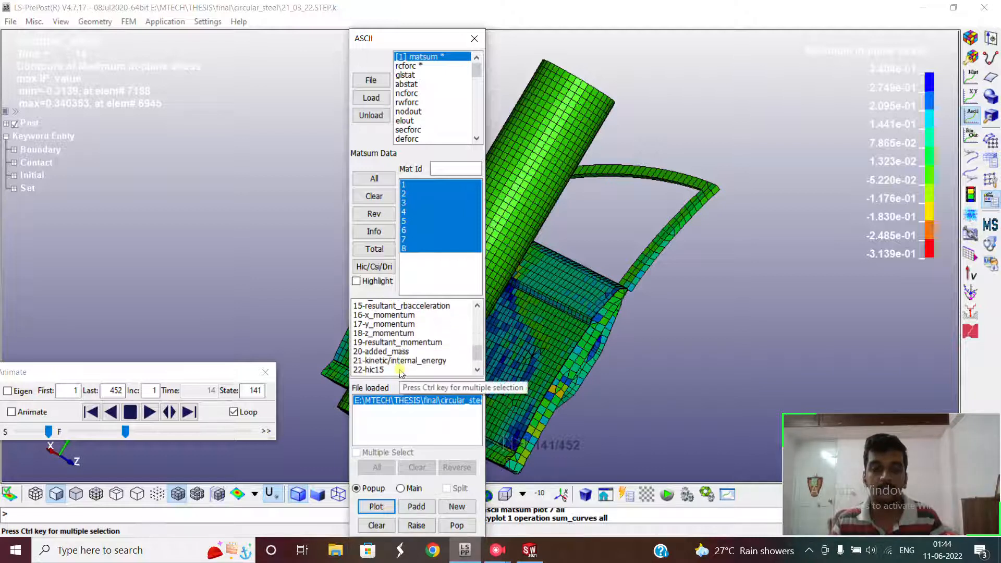
pyautogui.scroll(-5, 411, 364)
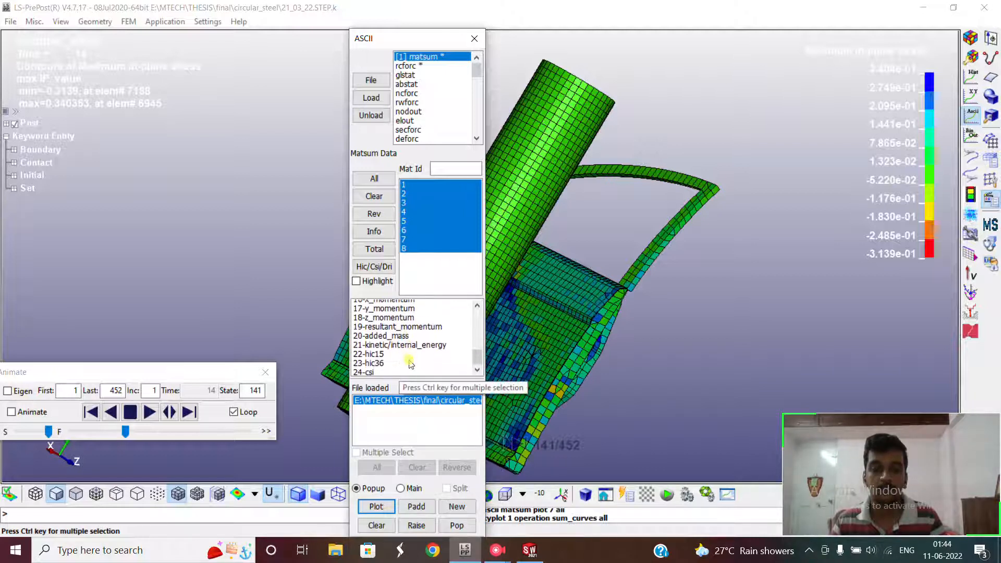
pyautogui.scroll(1, 411, 364)
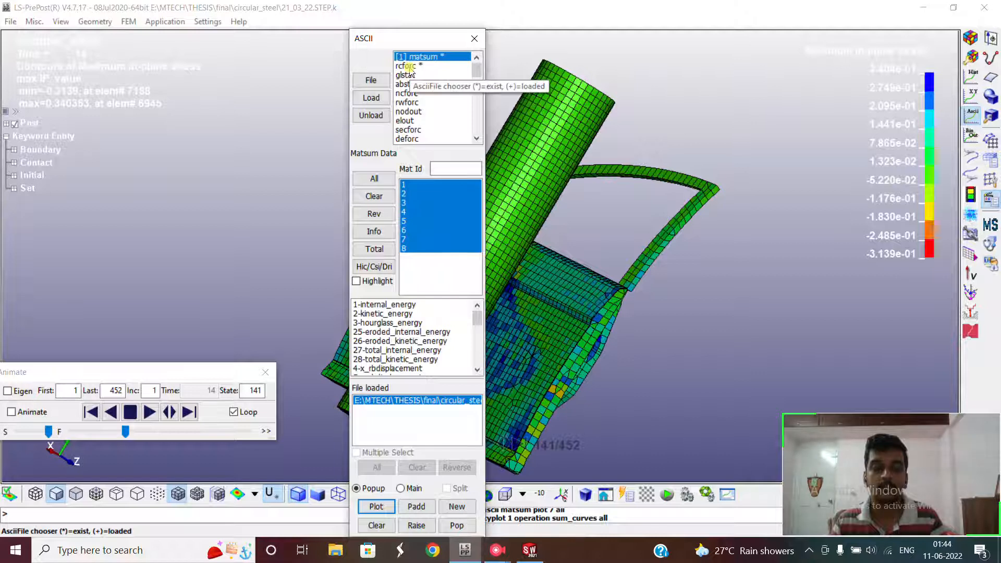
pyautogui.click(380, 115)
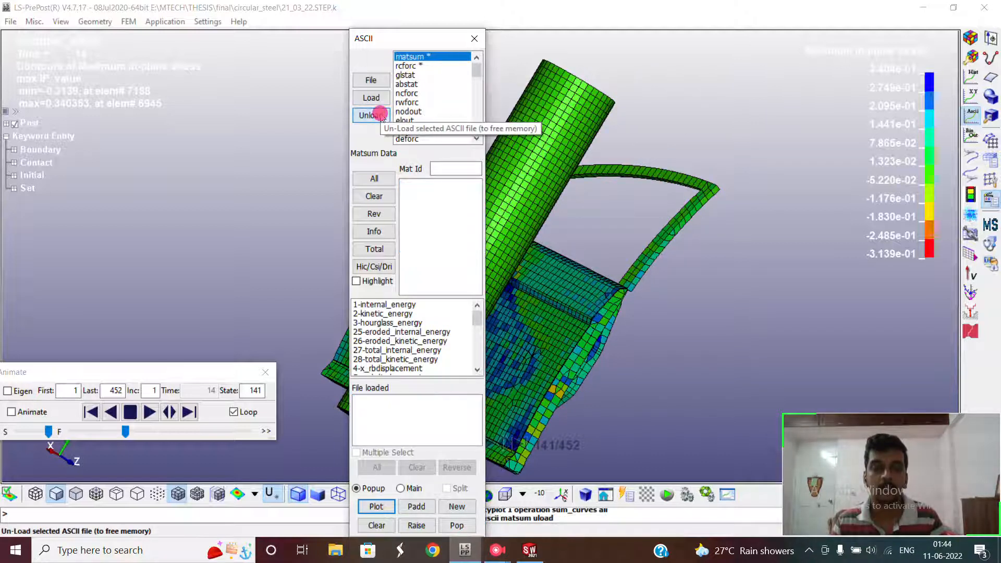
pyautogui.click(415, 66)
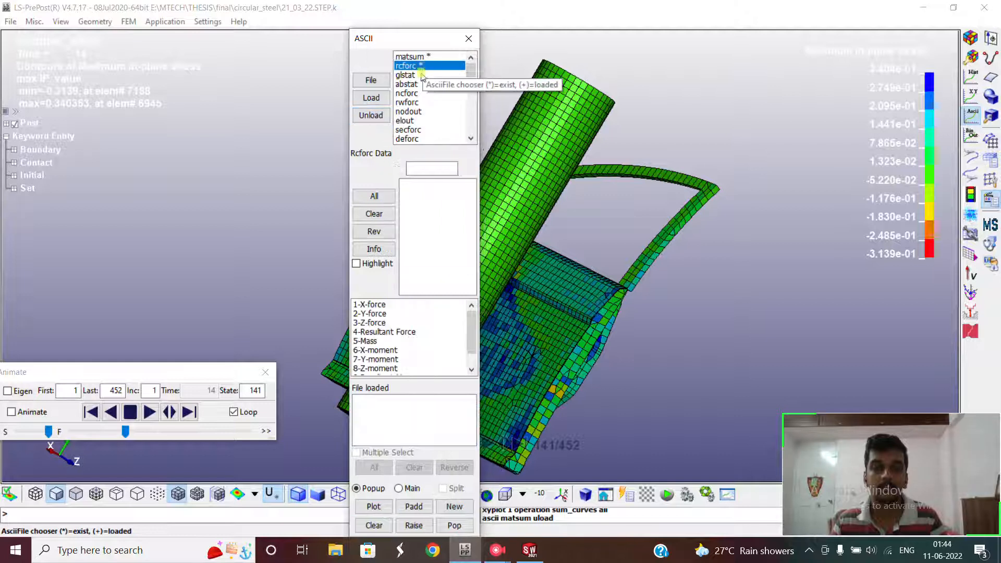
pyautogui.click(371, 98)
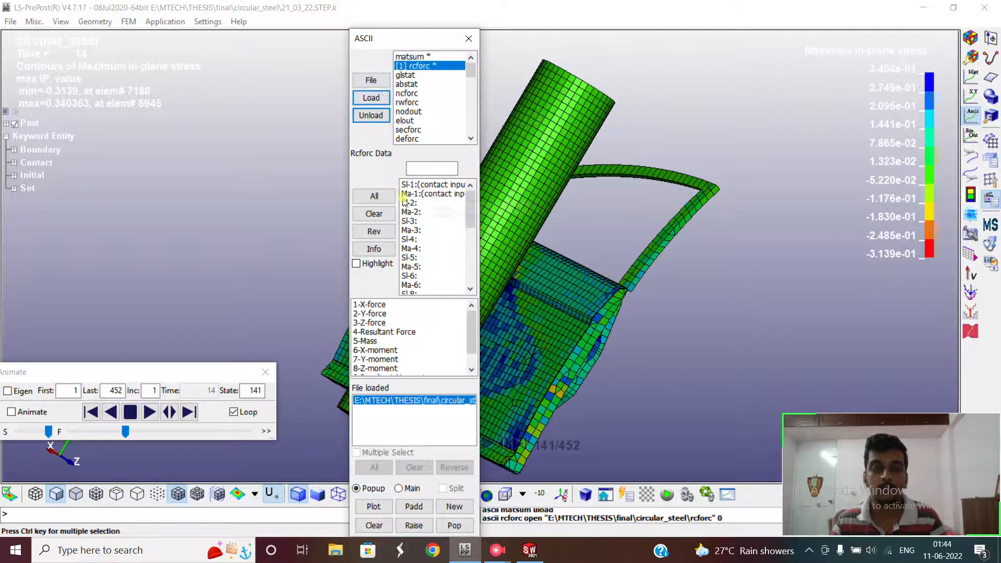
# Step: Select all slave and master contact entries in the rcforc data
pyautogui.scroll(-7, 411, 288)
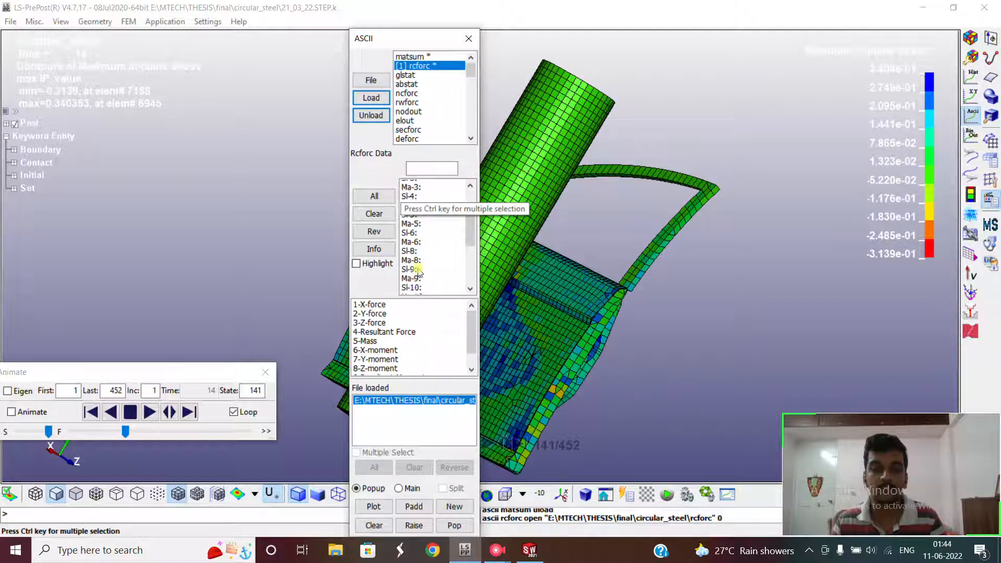
pyautogui.scroll(7, 417, 266)
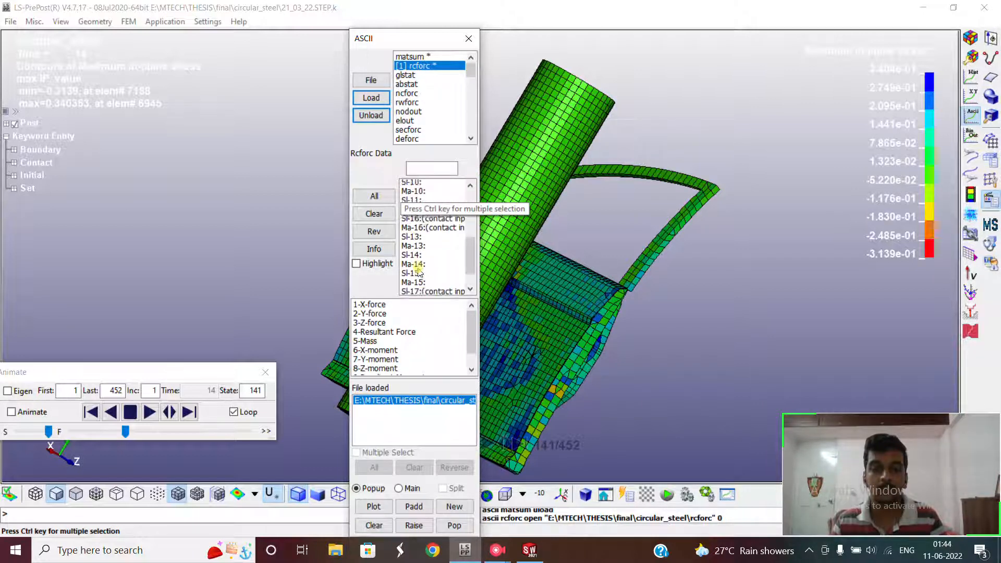
pyautogui.click(375, 197)
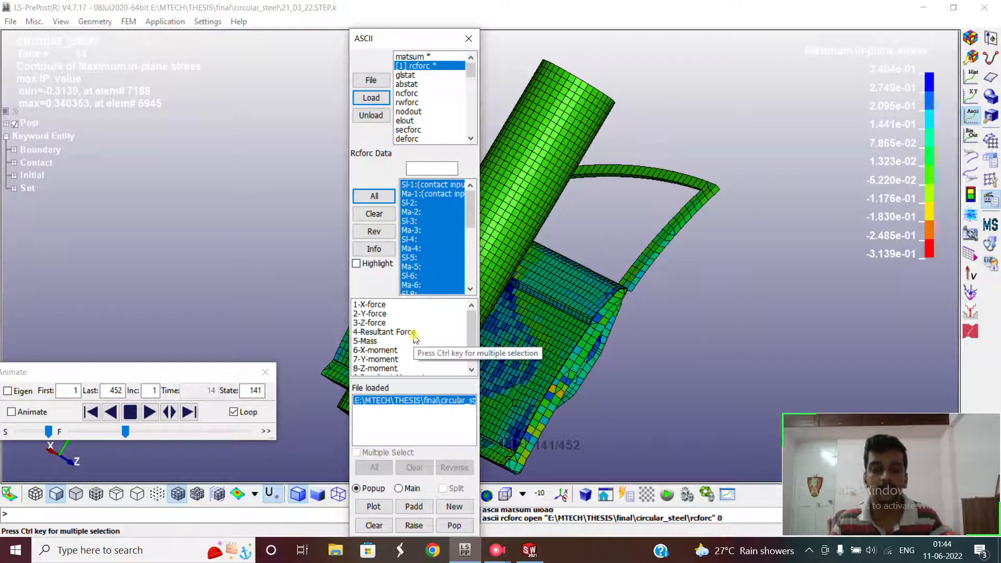
pyautogui.moveTo(496, 548)
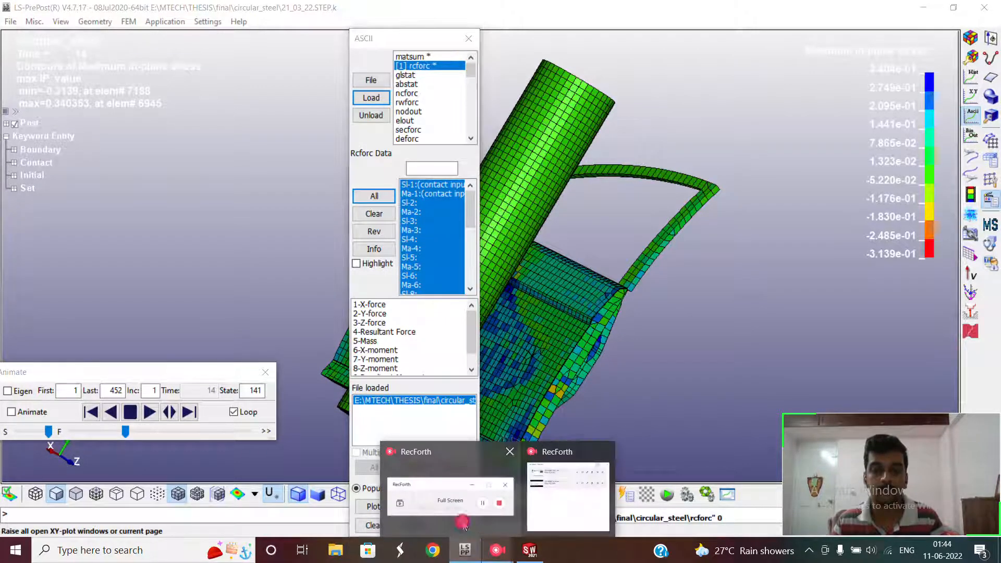
pyautogui.click(463, 521)
pyautogui.click(139, 493)
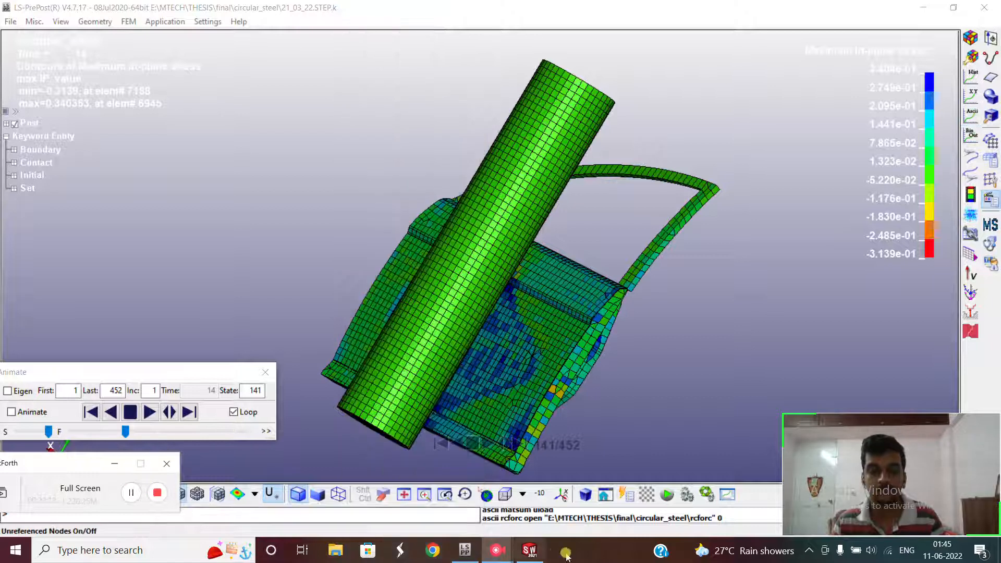
# Step: Plot the Resultant Force history for all selected contact entries and combine the curves with sum_curves
pyautogui.click(971, 111)
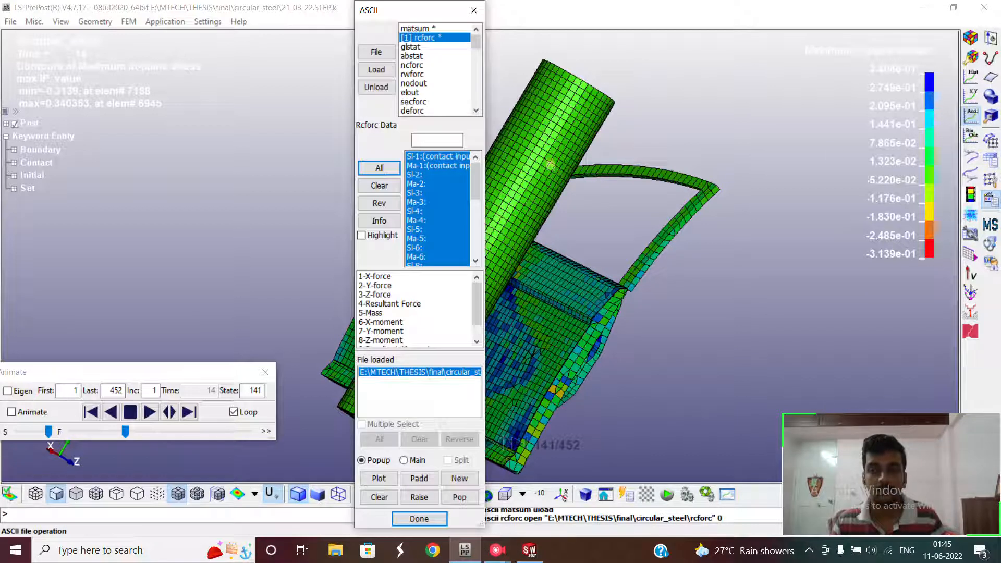
pyautogui.click(388, 304)
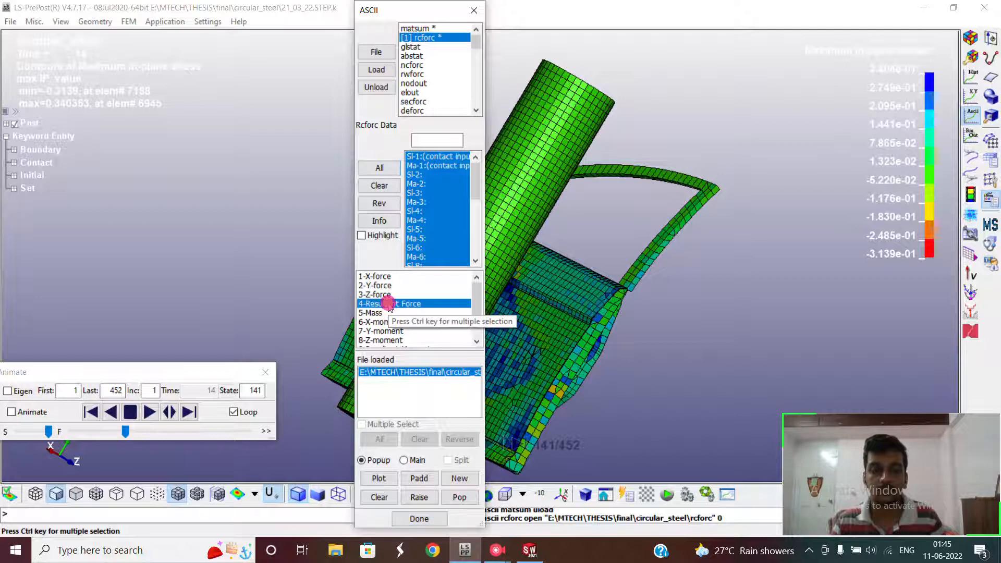
pyautogui.click(386, 478)
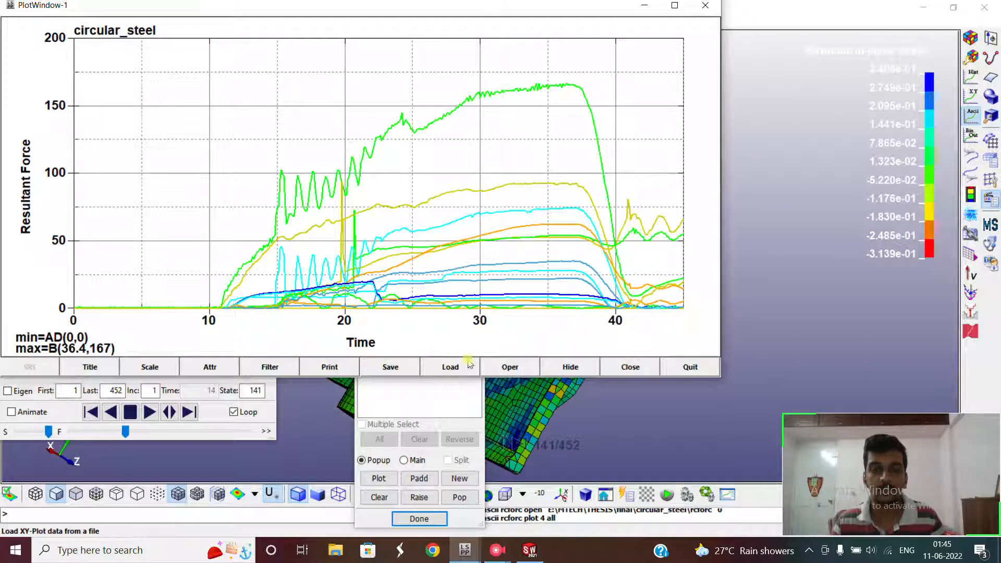
pyautogui.click(510, 368)
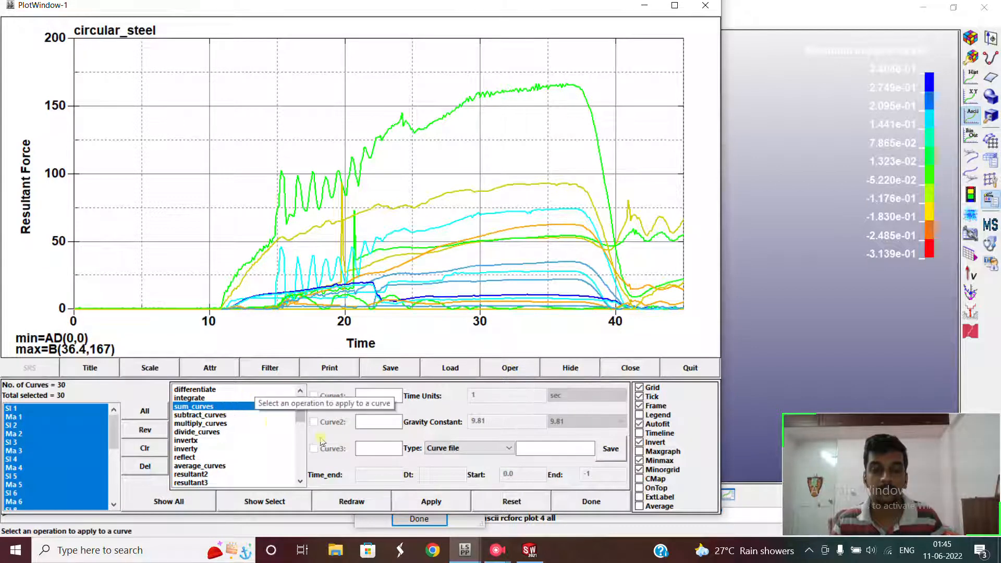
pyautogui.click(431, 501)
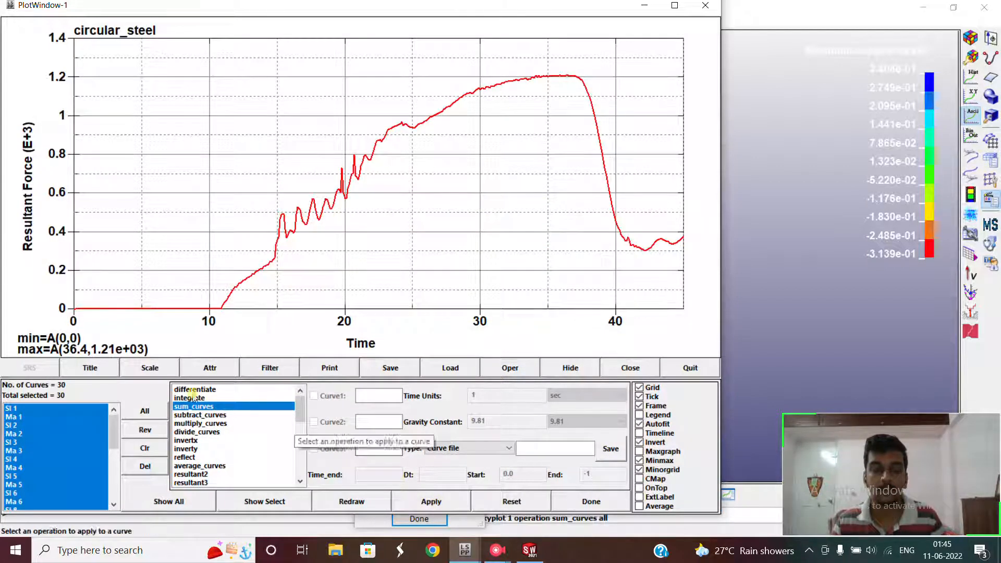
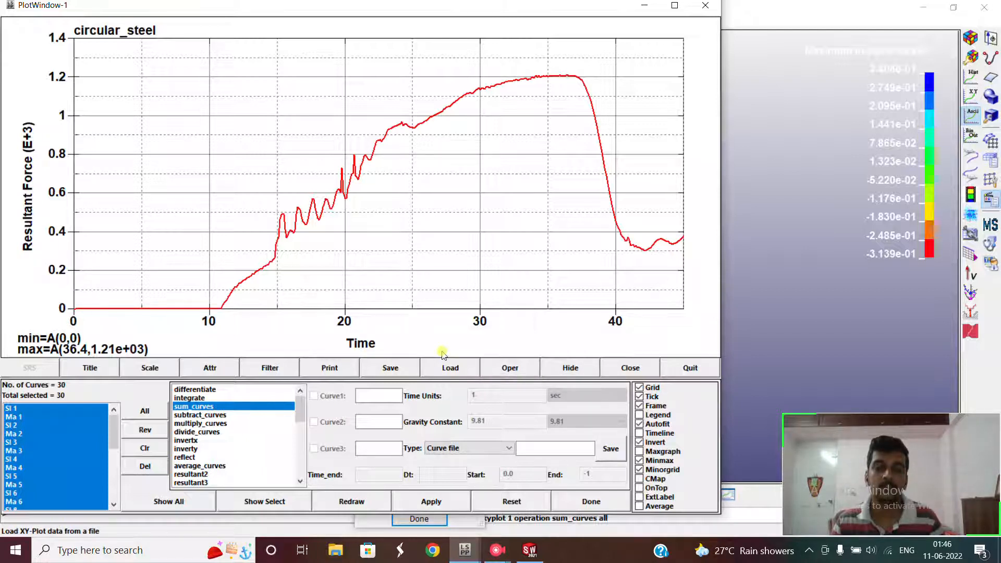
# Step: Close the resultant force plot and add the curve files bx and by from the circular_steel folder to the XY Plot file list
pyautogui.click(705, 5)
pyautogui.click(970, 94)
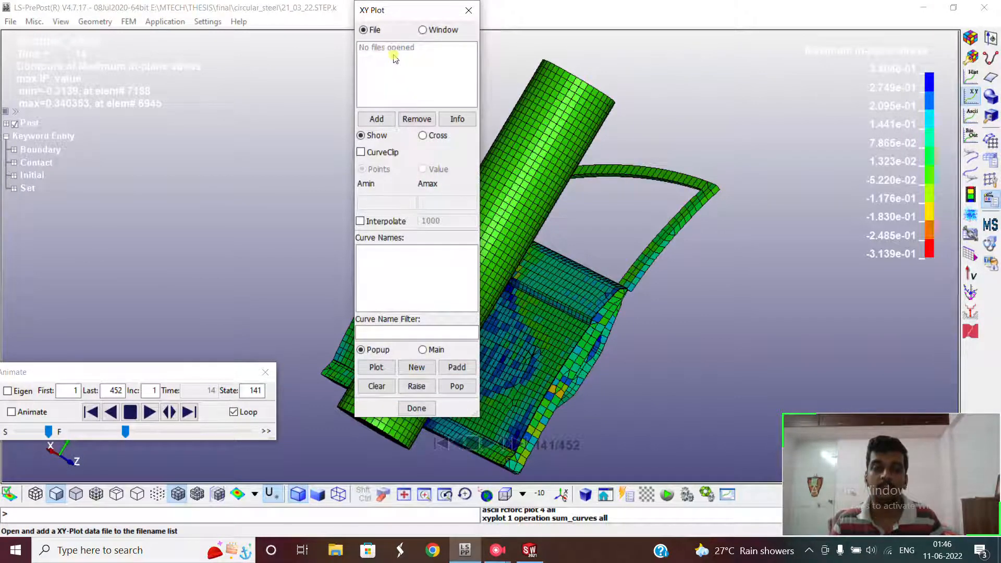
pyautogui.click(467, 9)
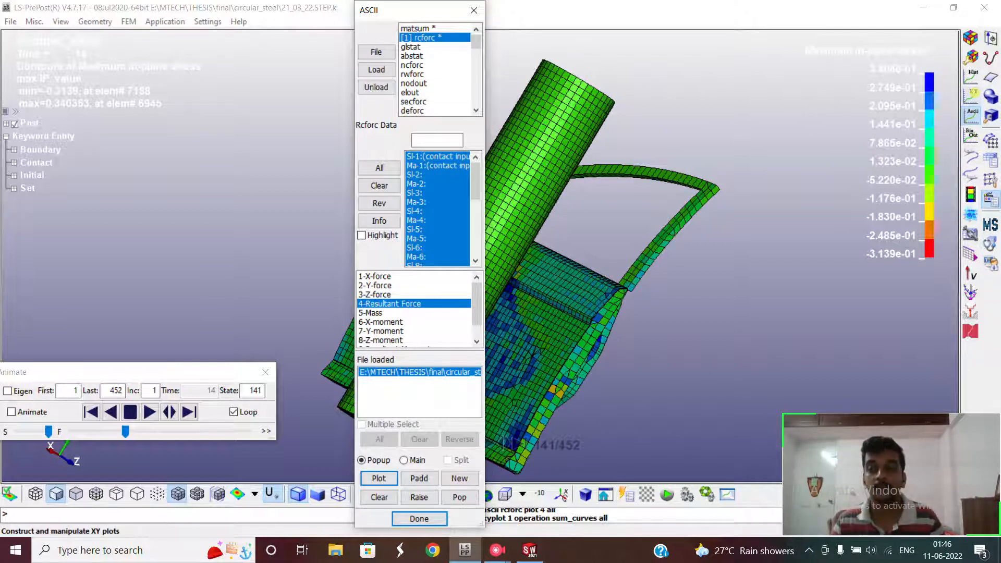
pyautogui.click(971, 95)
pyautogui.click(377, 118)
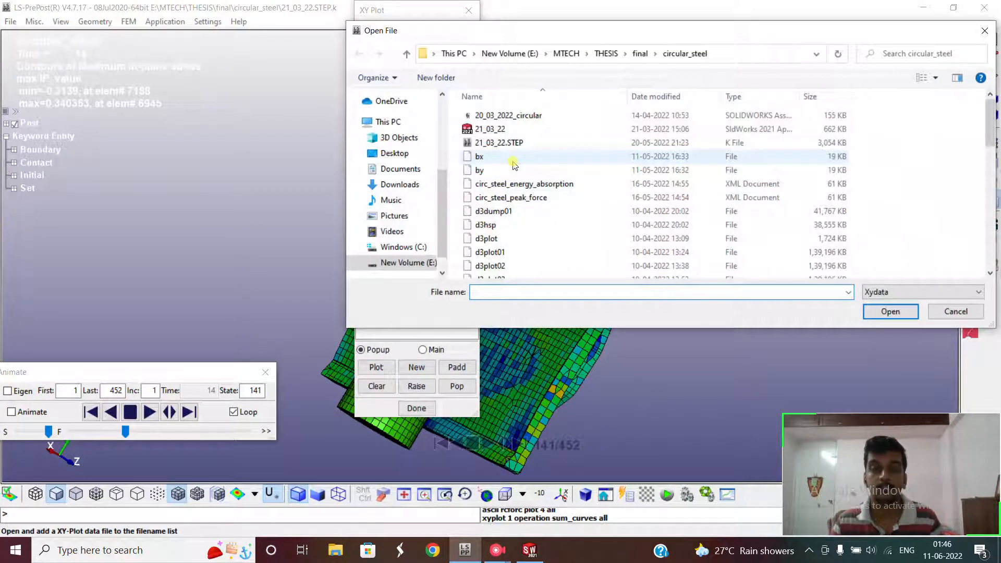
pyautogui.click(511, 156)
pyautogui.keyDown('ctrl'); pyautogui.click(515, 170); pyautogui.keyUp('ctrl')
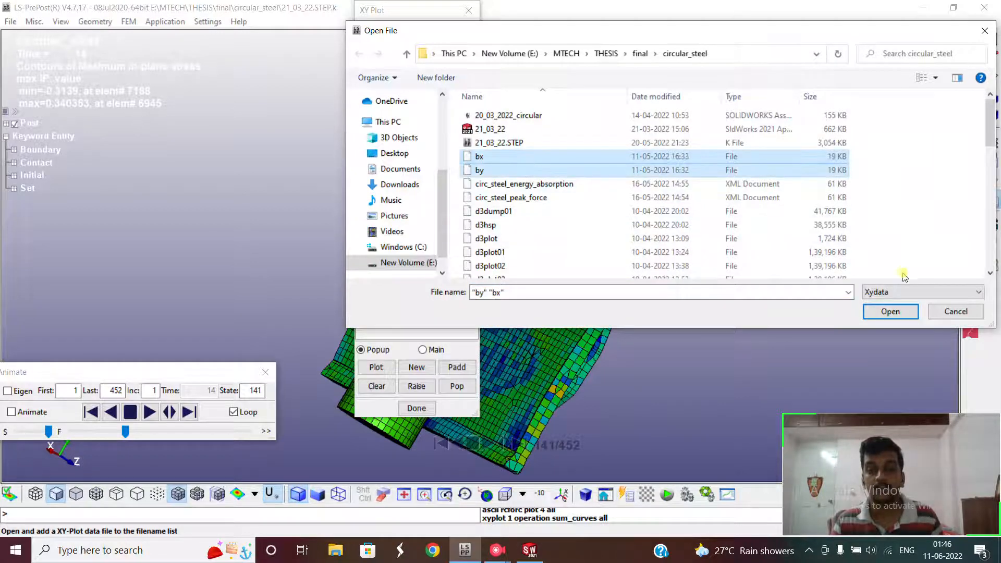
pyautogui.click(890, 312)
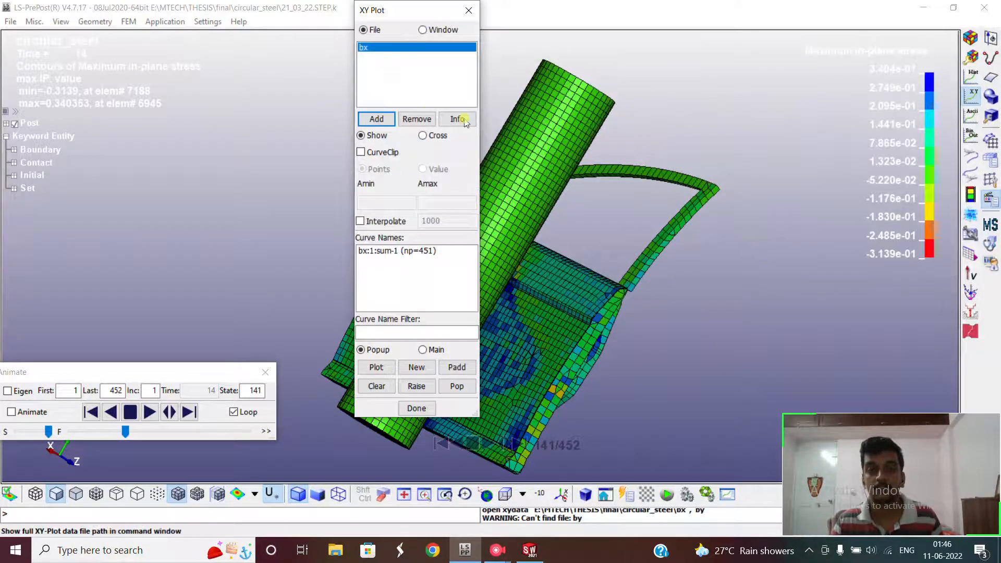
pyautogui.click(385, 121)
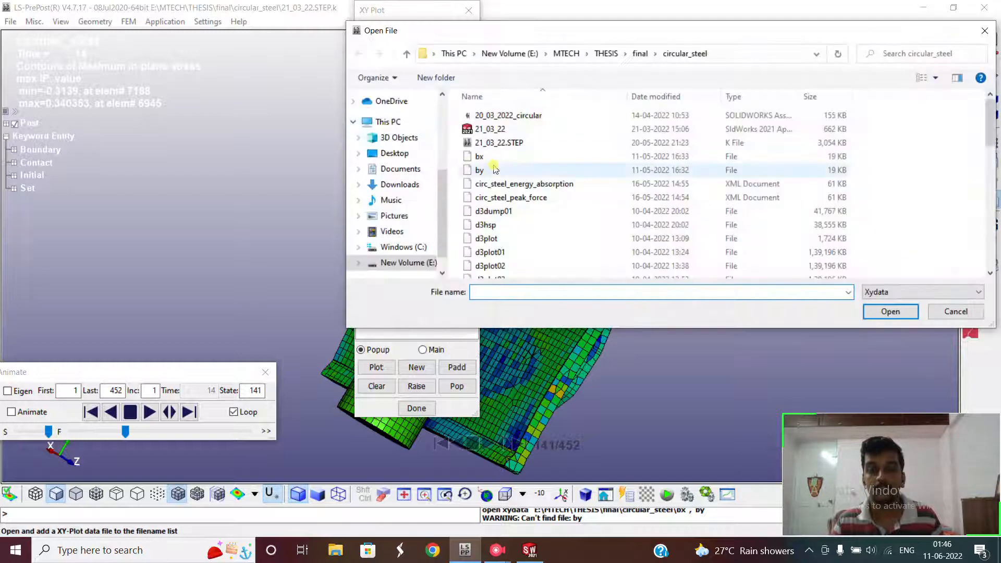
pyautogui.click(498, 170)
pyautogui.click(888, 309)
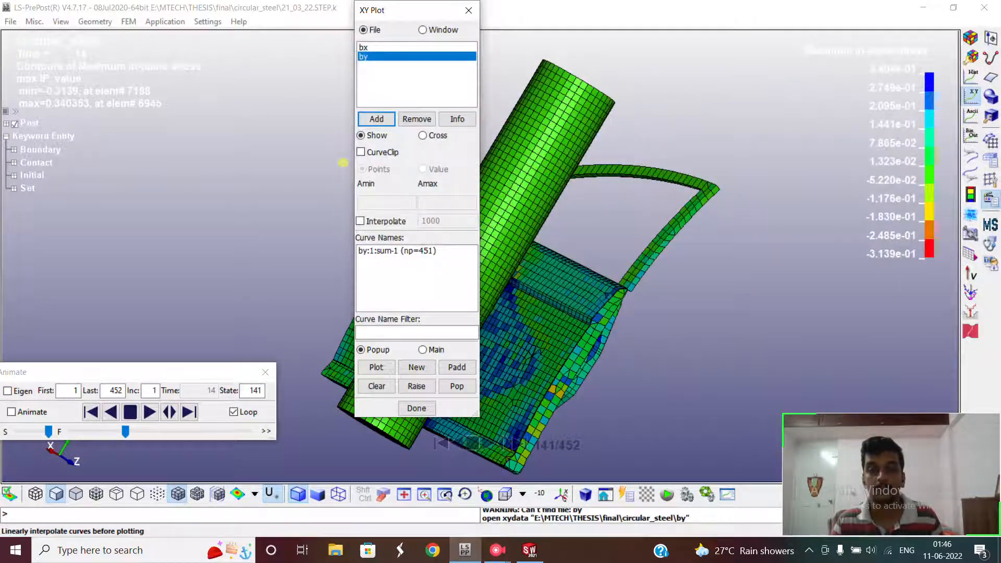
# Step: Cross-plot the bx curve on the X-axis against the by curve on the Y-axis, and close the plot and XY Plot dialog
pyautogui.click(422, 135)
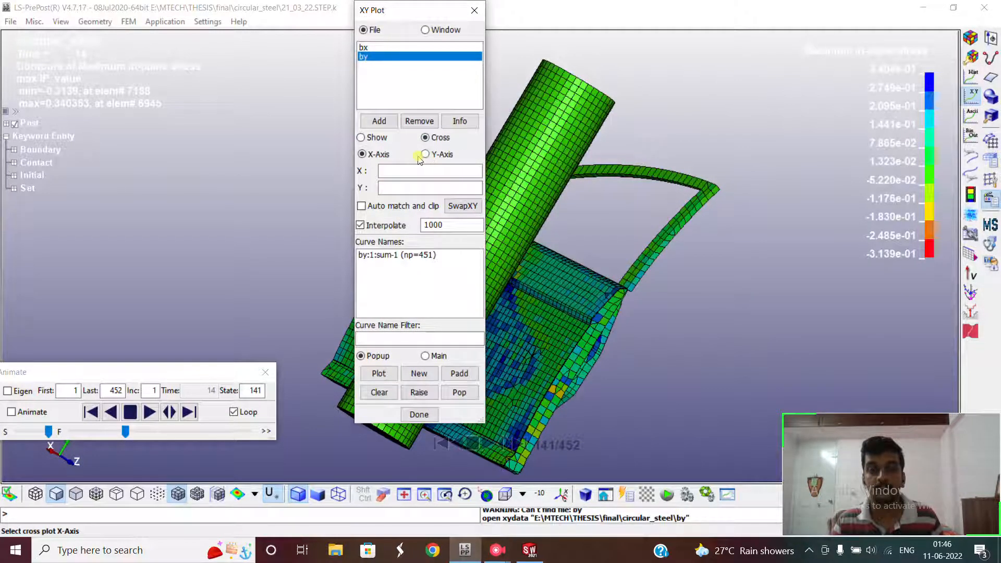
pyautogui.click(394, 47)
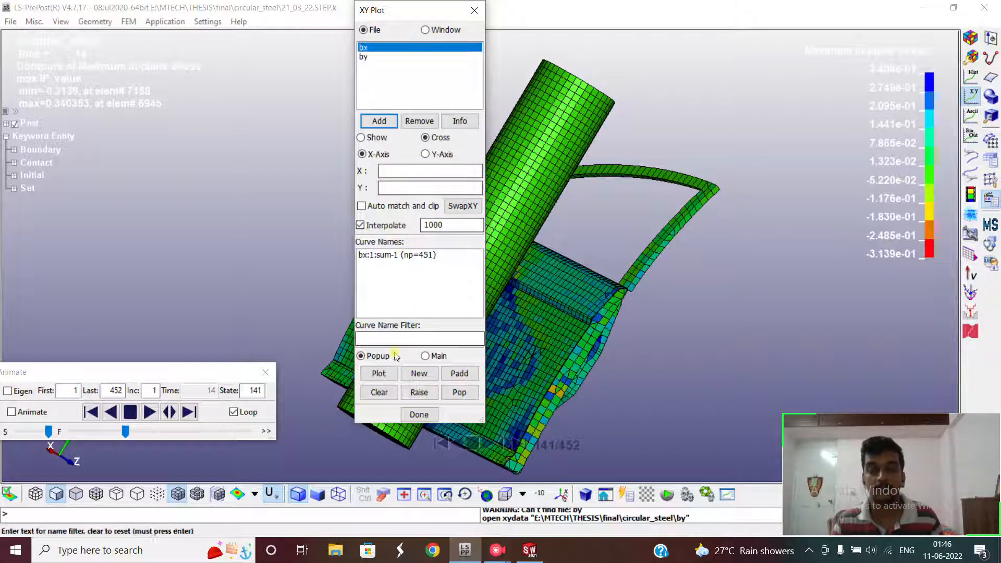
pyautogui.click(399, 255)
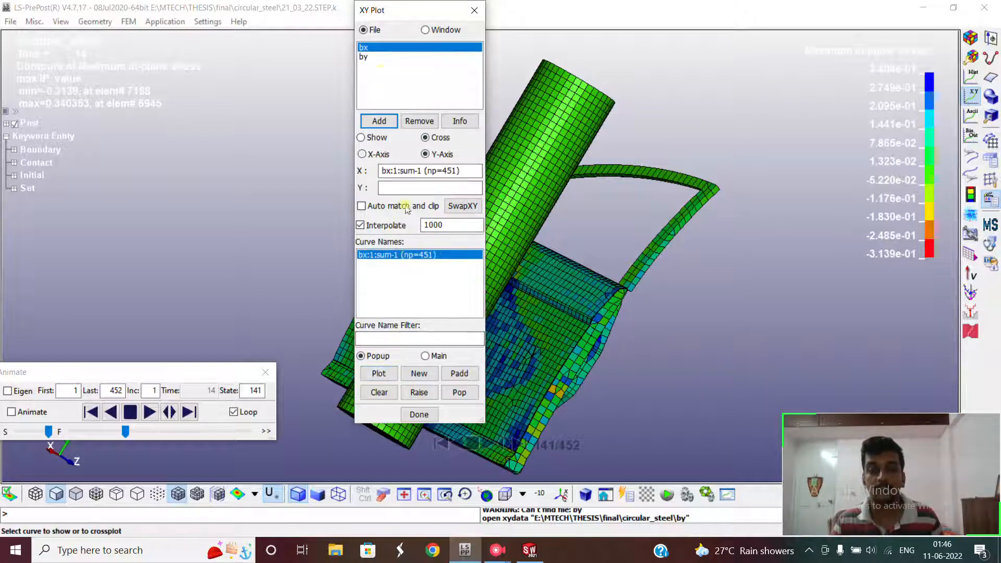
pyautogui.click(384, 56)
pyautogui.click(397, 255)
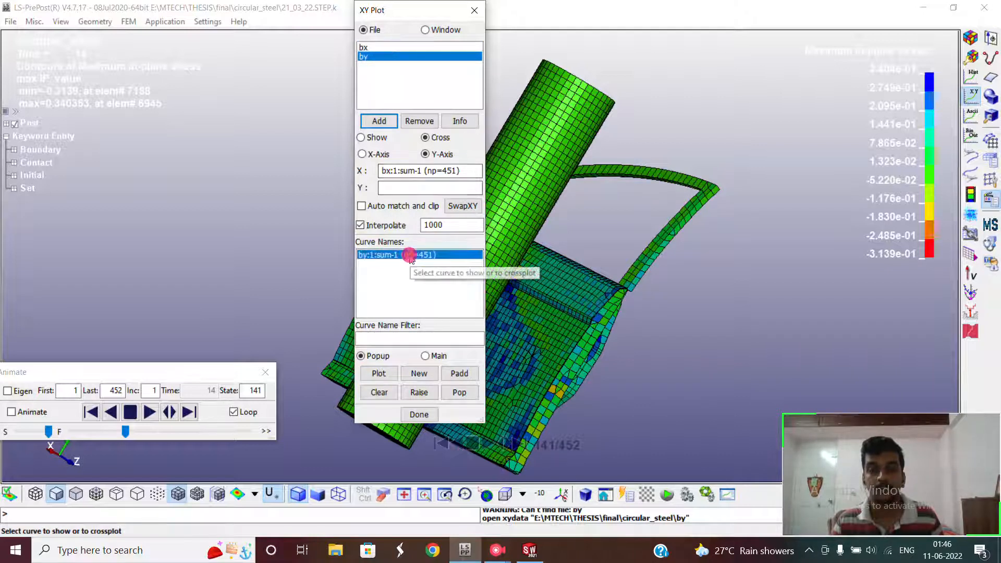
pyautogui.click(391, 373)
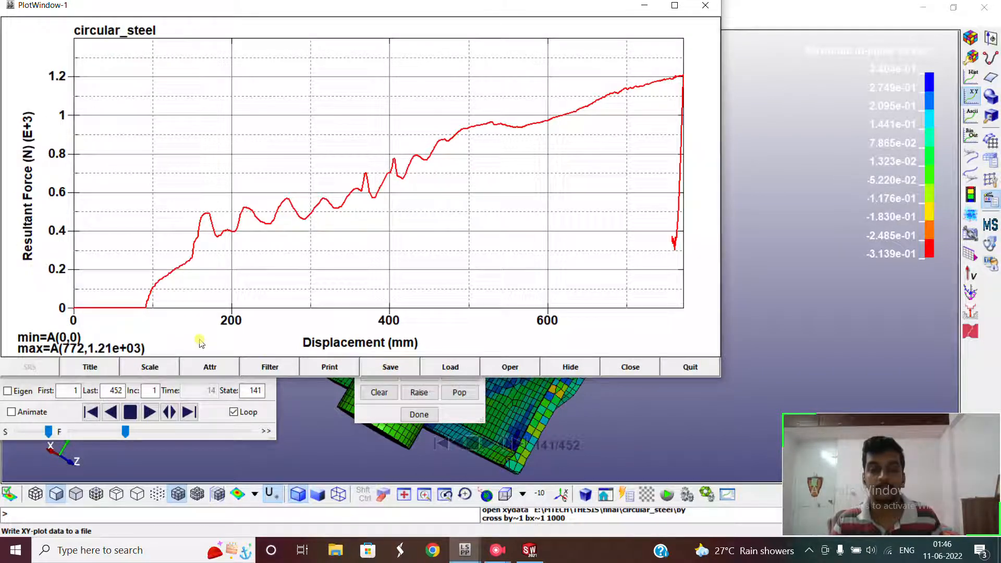
pyautogui.click(699, 8)
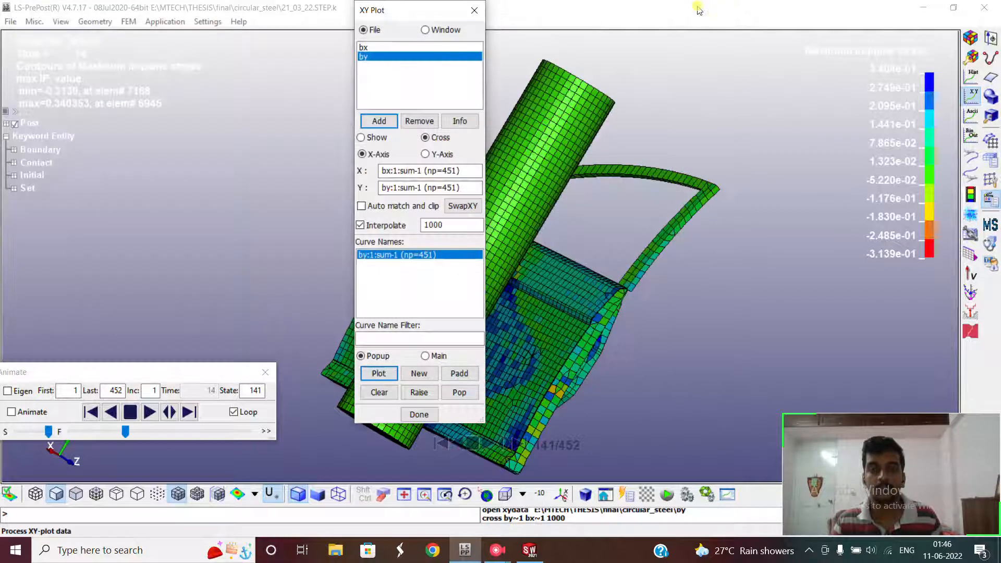
pyautogui.click(473, 12)
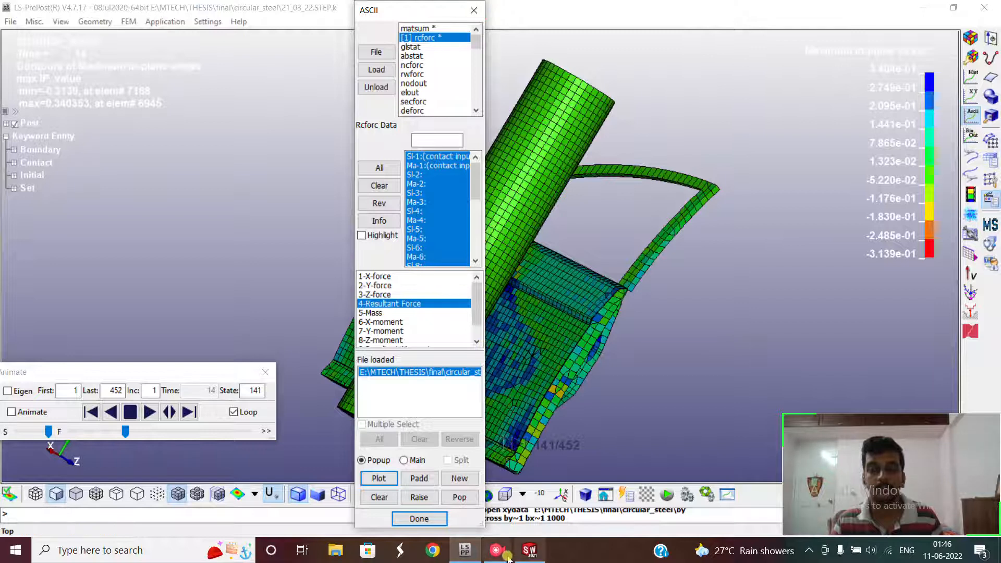
pyautogui.moveTo(508, 559)
pyautogui.click(447, 501)
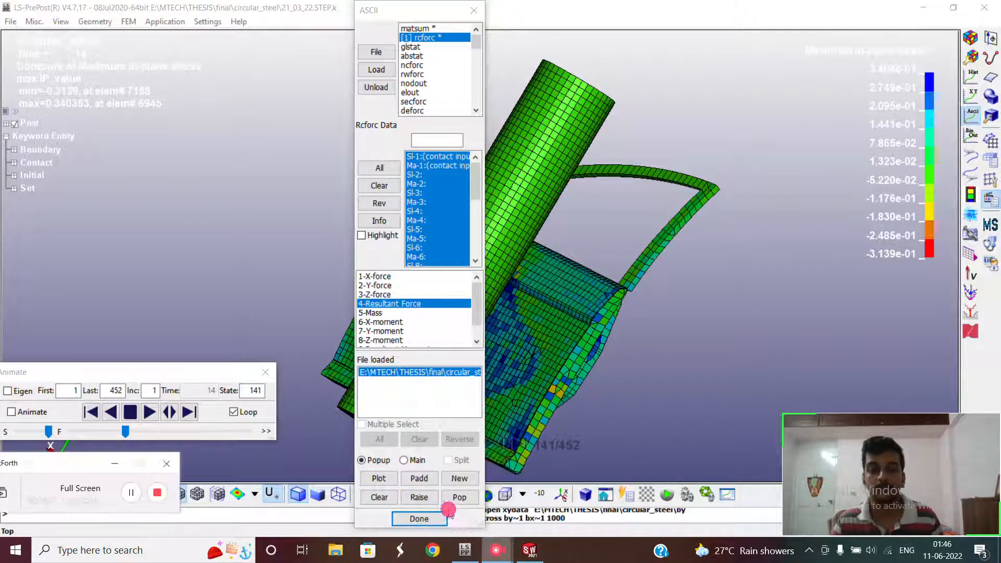
pyautogui.click(135, 493)
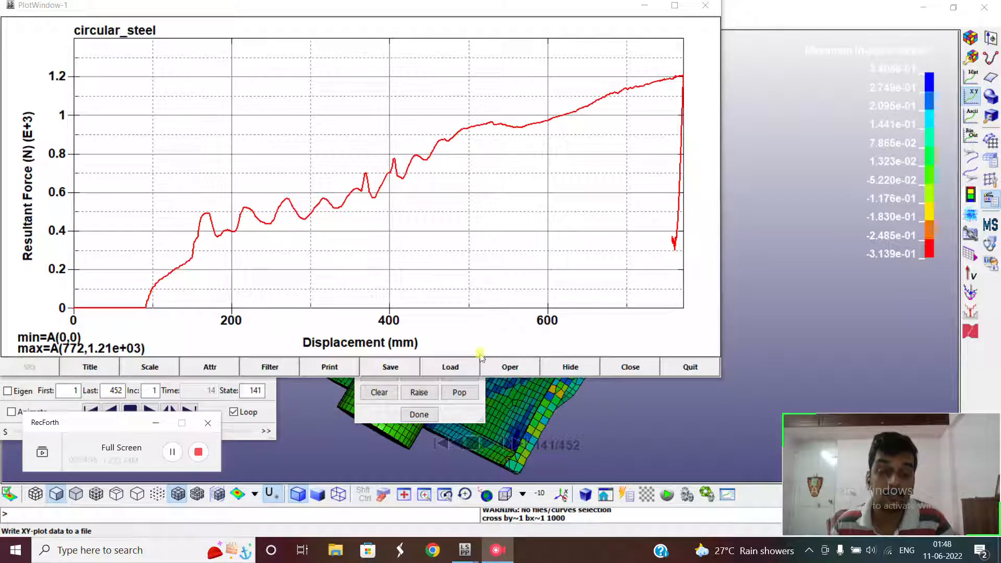
# Step: Apply the integrate operation to the force-displacement cross plot, and close the plot and the XY Plot dialog
pyautogui.click(505, 368)
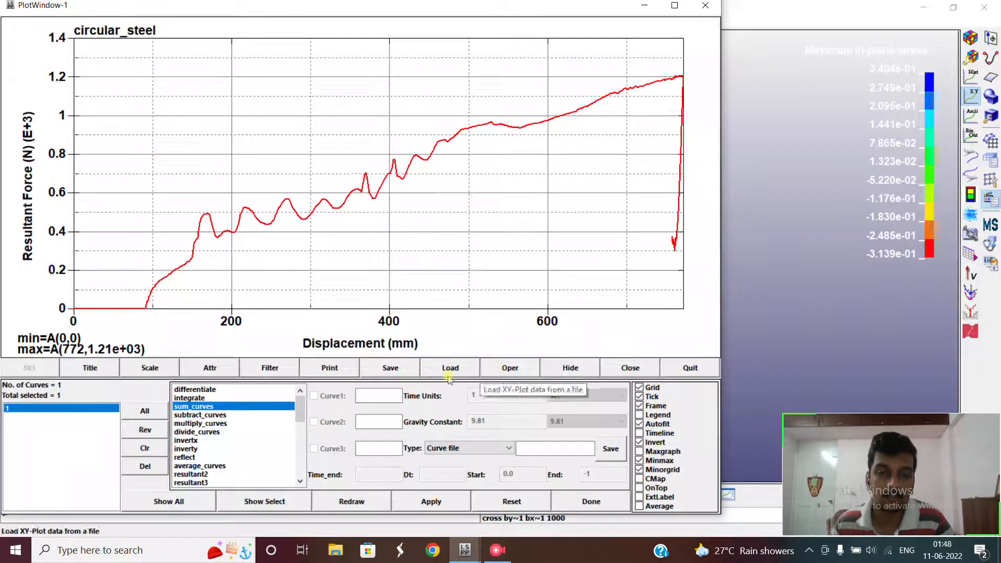
pyautogui.click(198, 398)
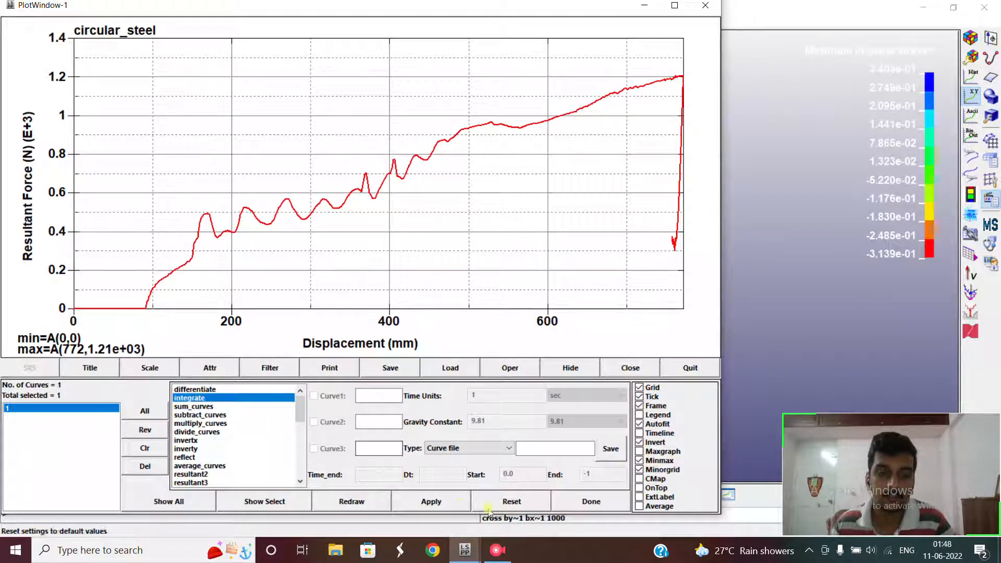
pyautogui.click(454, 503)
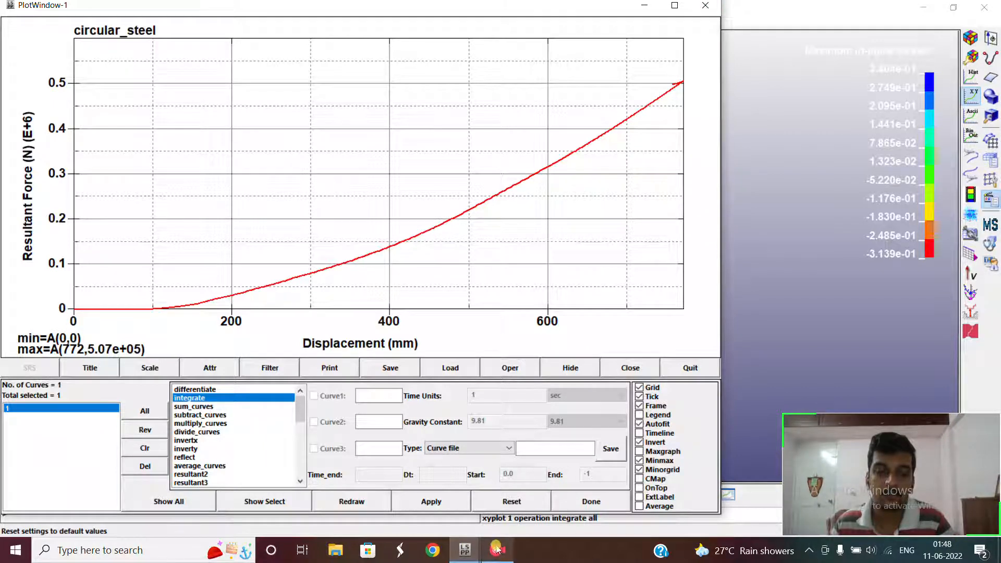
pyautogui.moveTo(465, 549)
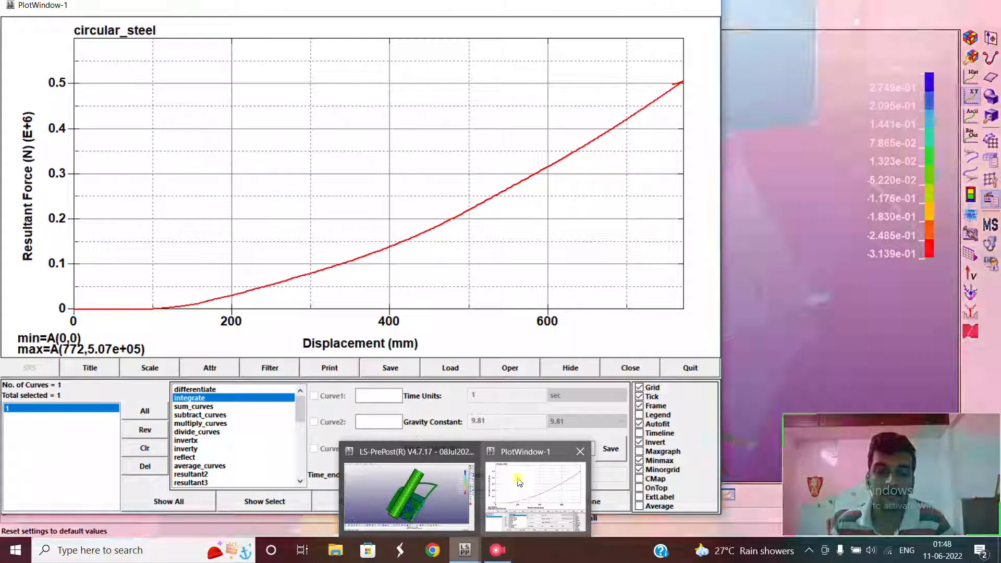
pyautogui.click(506, 490)
pyautogui.click(715, 9)
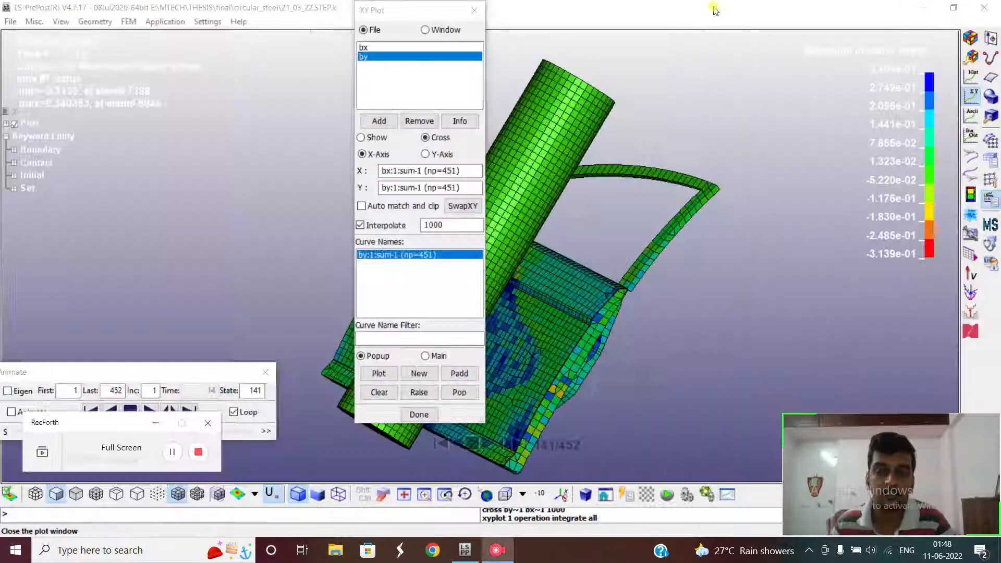
pyautogui.click(474, 11)
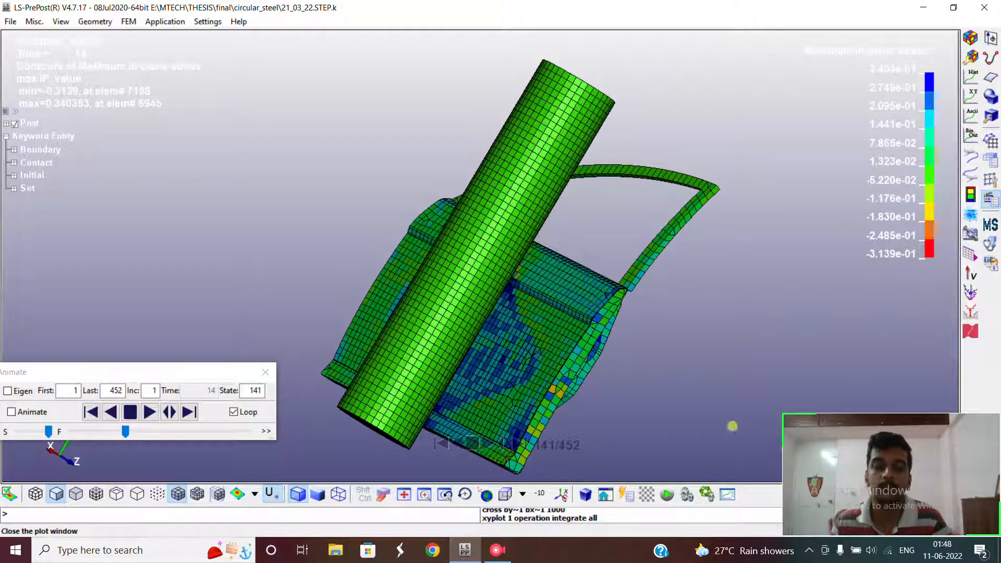
pyautogui.moveTo(490, 557)
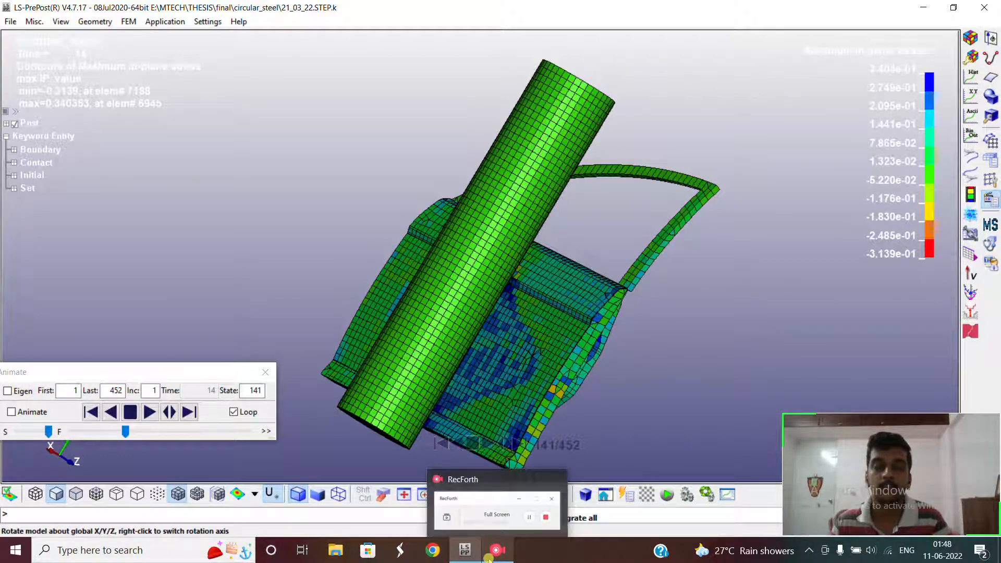
pyautogui.click(490, 557)
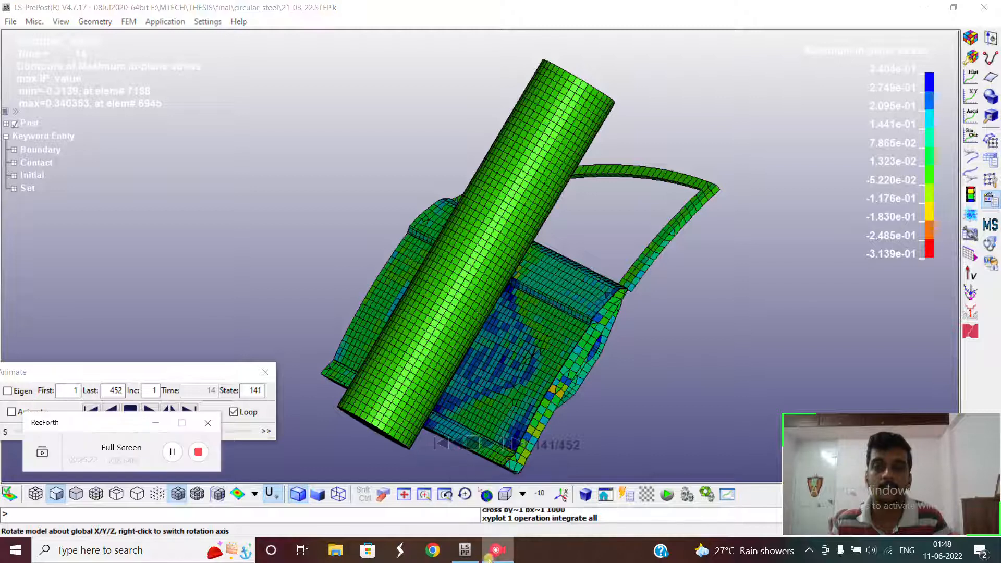
pyautogui.click(179, 459)
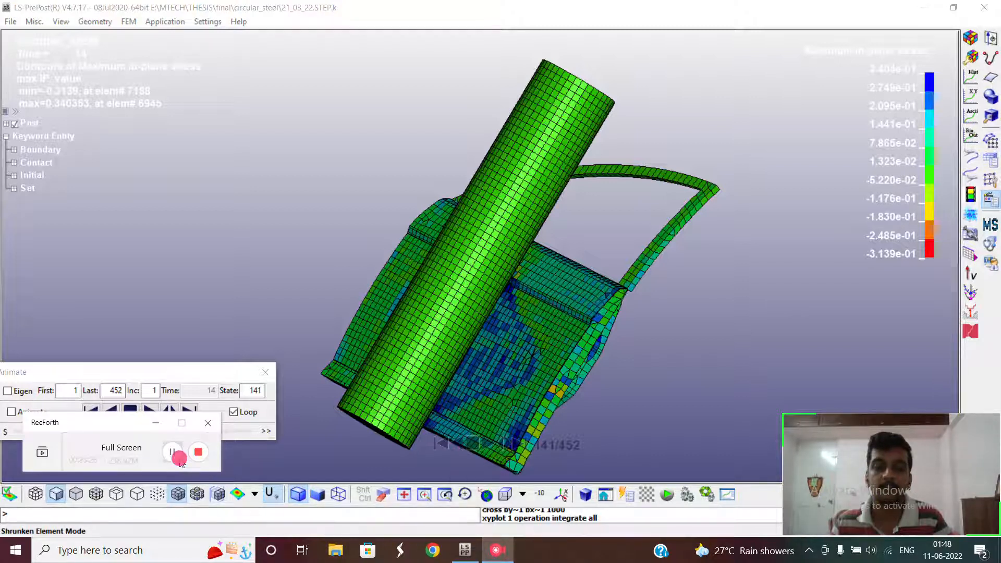